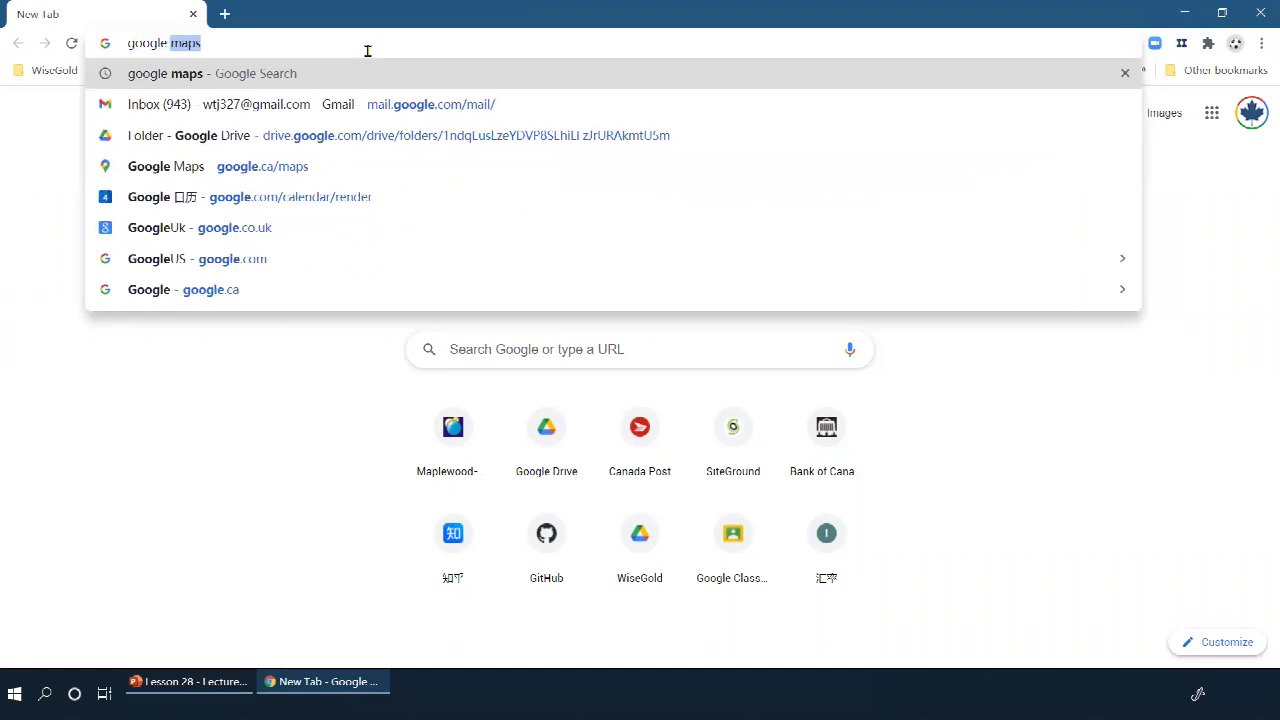
Search the web for "google sheets" and open the Google Sheets home page for personal use.
key("BackSpace")
key("BackSpace")
key("BackSpace")
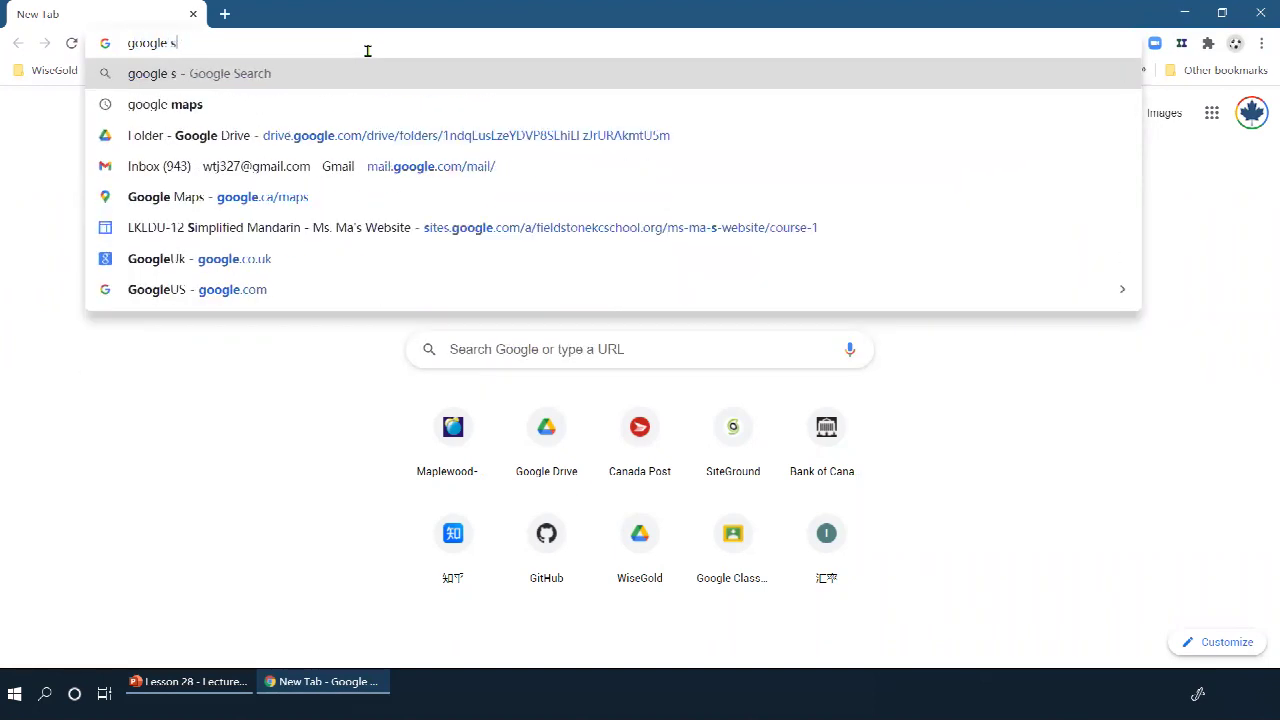
type("heets")
key("Return")
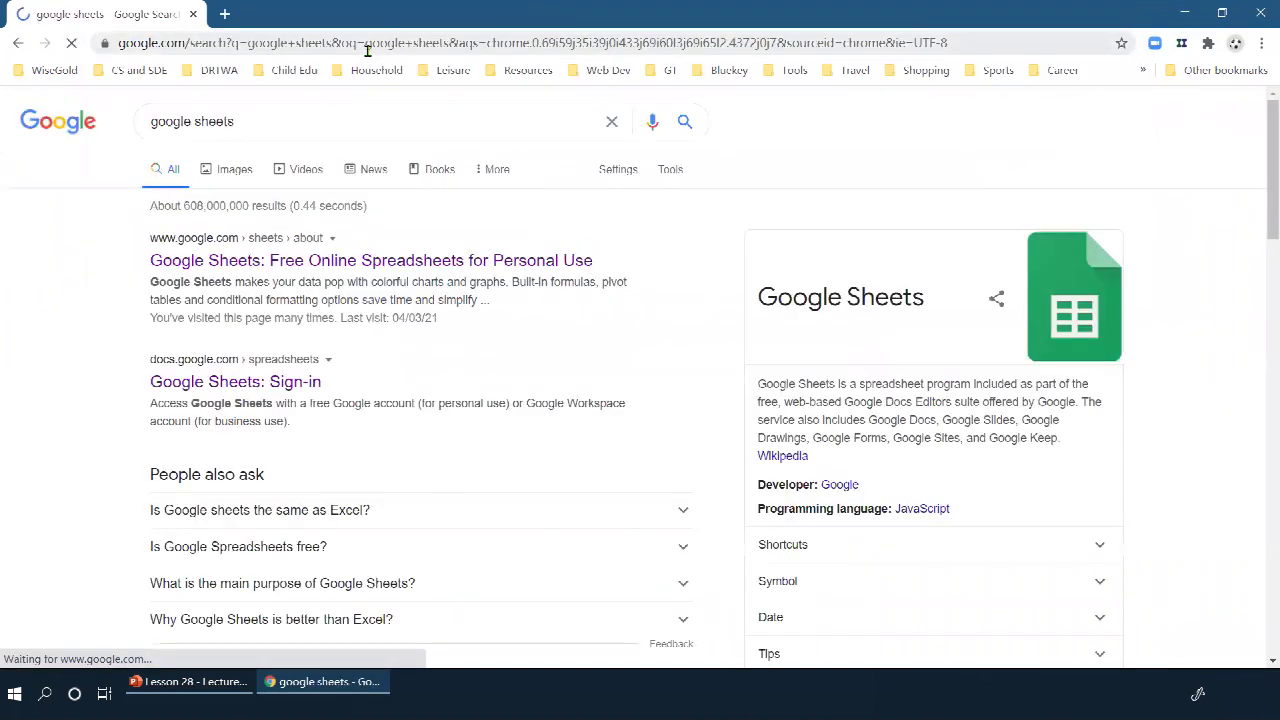
left_click(384, 268)
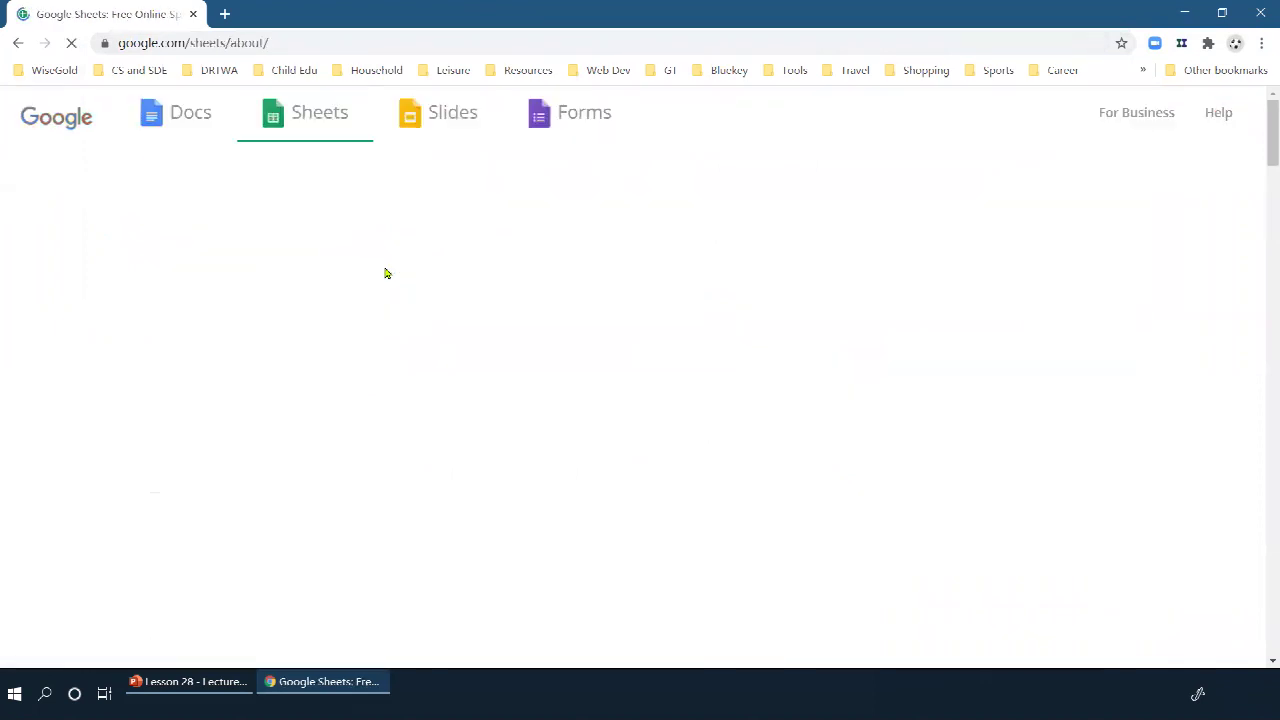
left_click(484, 560)
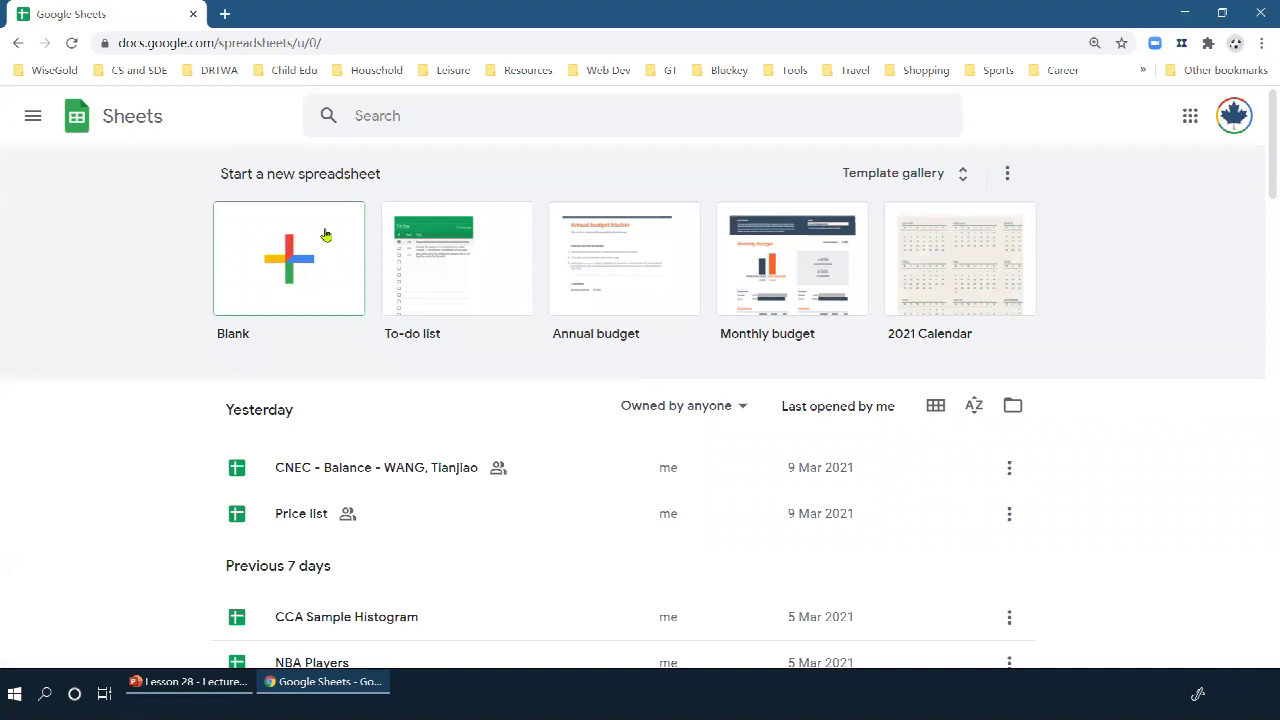
Create a new blank spreadsheet.
scroll(449, 449, "down", 2)
scroll(449, 449, "down", 1)
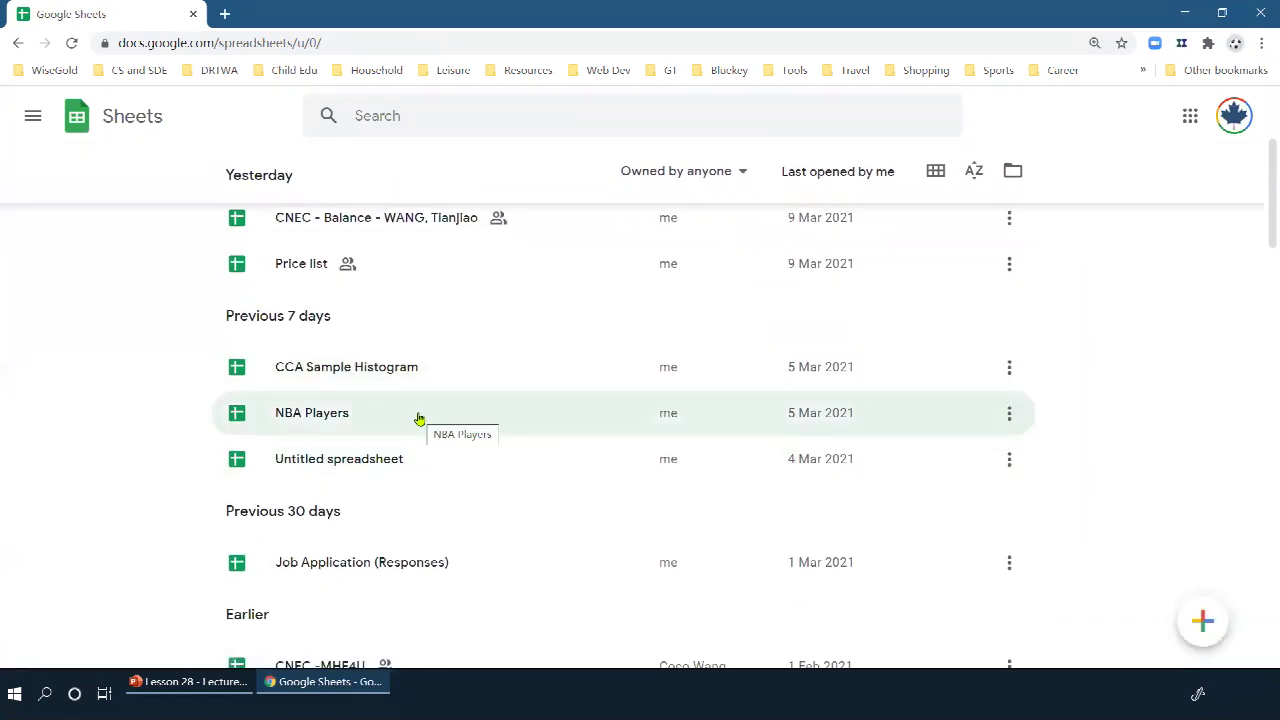
scroll(419, 418, "up", 3)
left_click(303, 253)
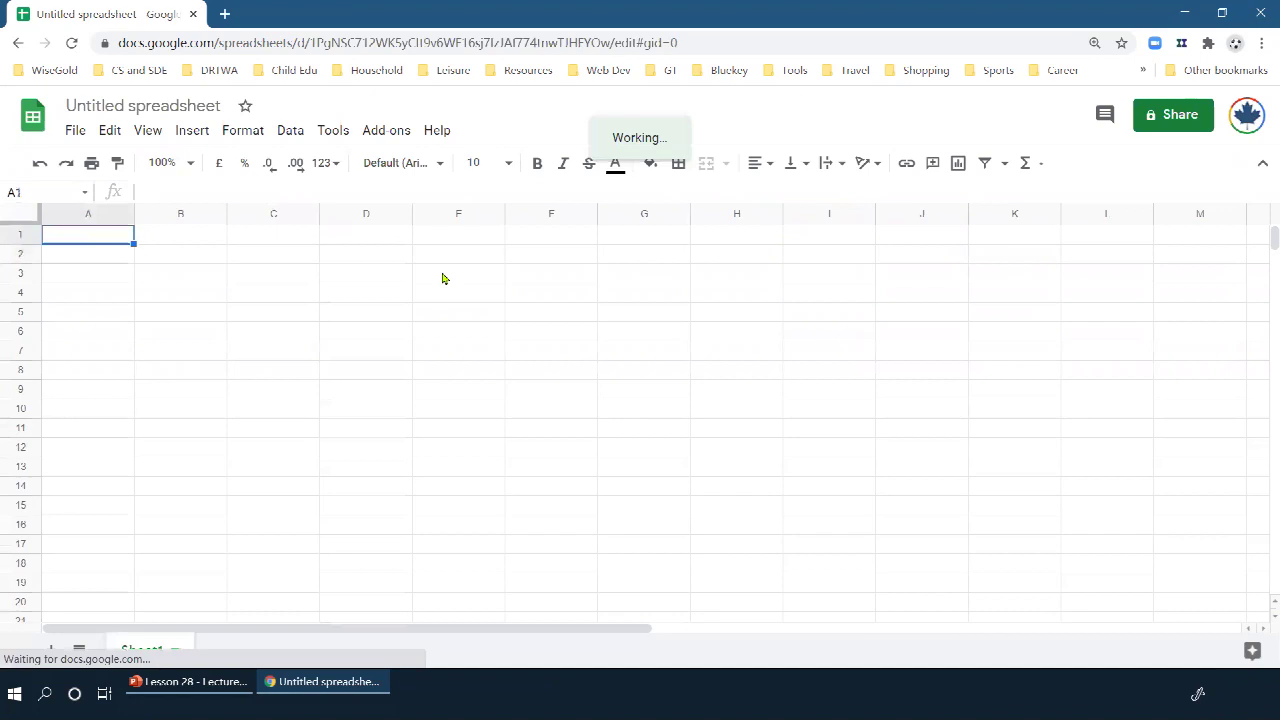
Enter the header "Height" in A1 and the values 170, 180, 175, 171, 172, 180, 182, 190, 194, 176 and 179 below it.
type("Height")
key("Return")
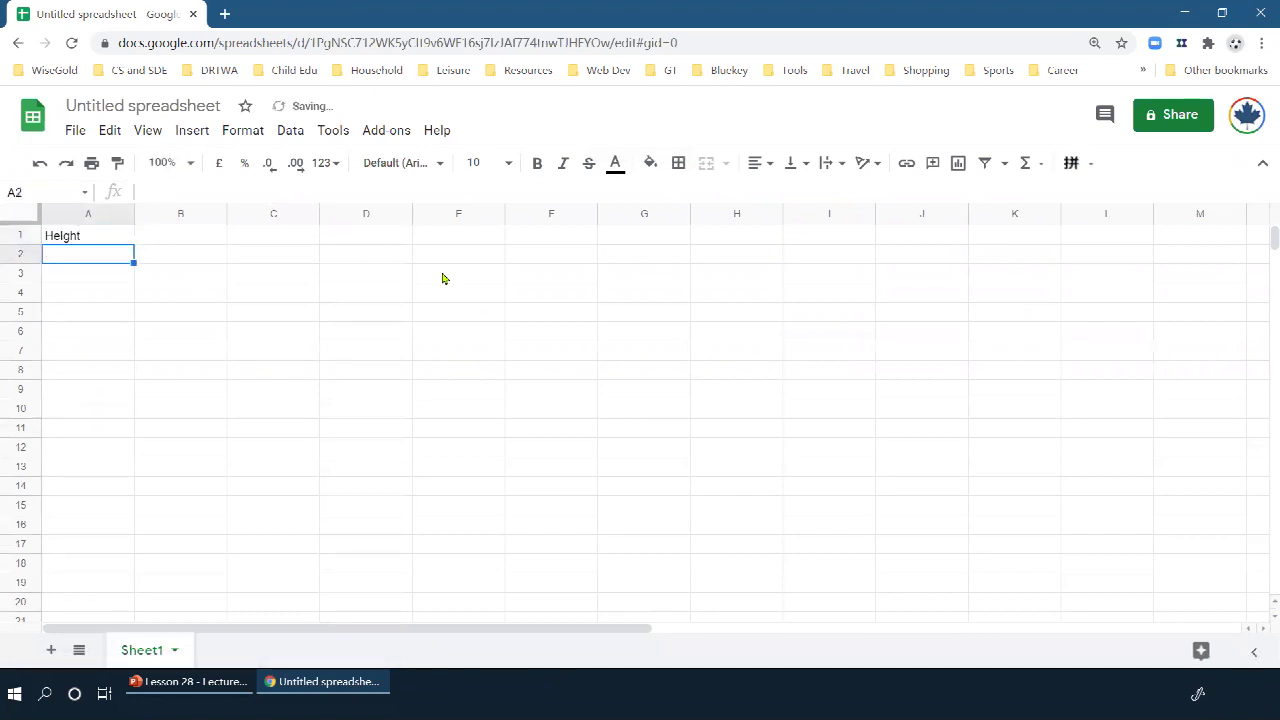
type("170")
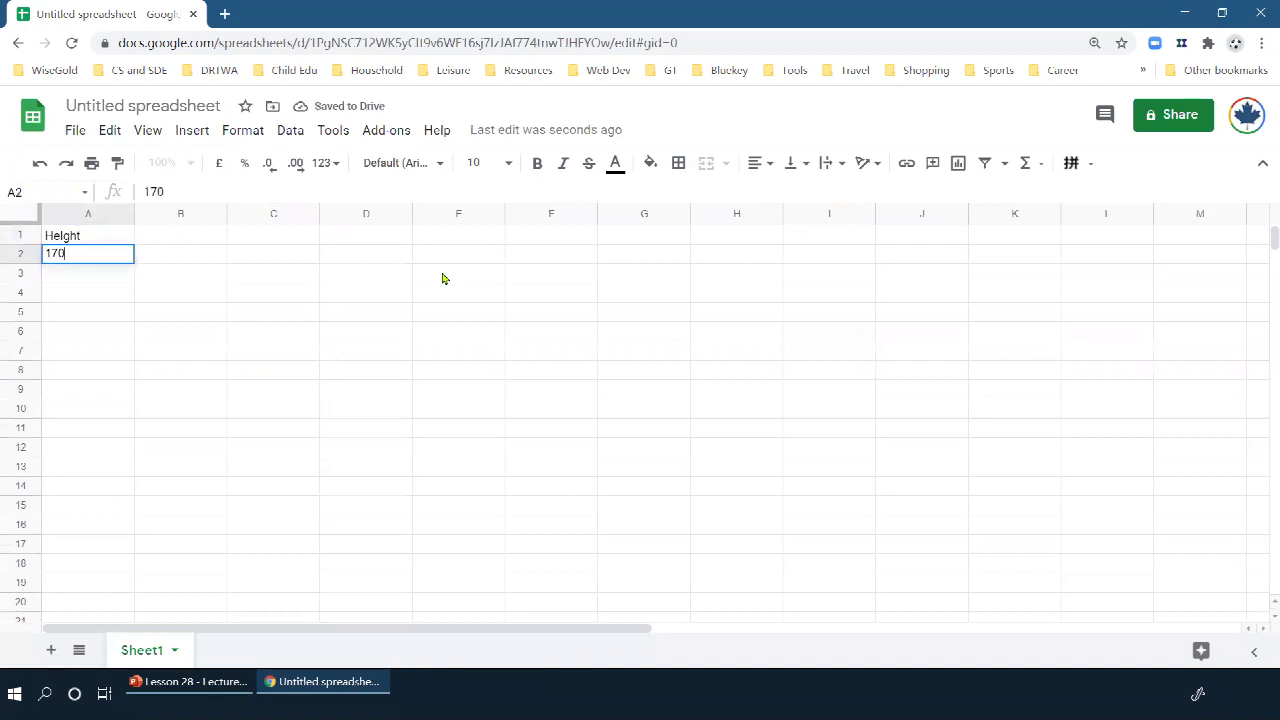
key("Return")
type("180")
key("Return")
type("175")
key("Return")
type("171")
key("Return")
type("172")
key("Return")
type("180")
key("Return")
type("182")
key("Return")
type("190")
key("Return")
type("194")
key("Return")
type("176")
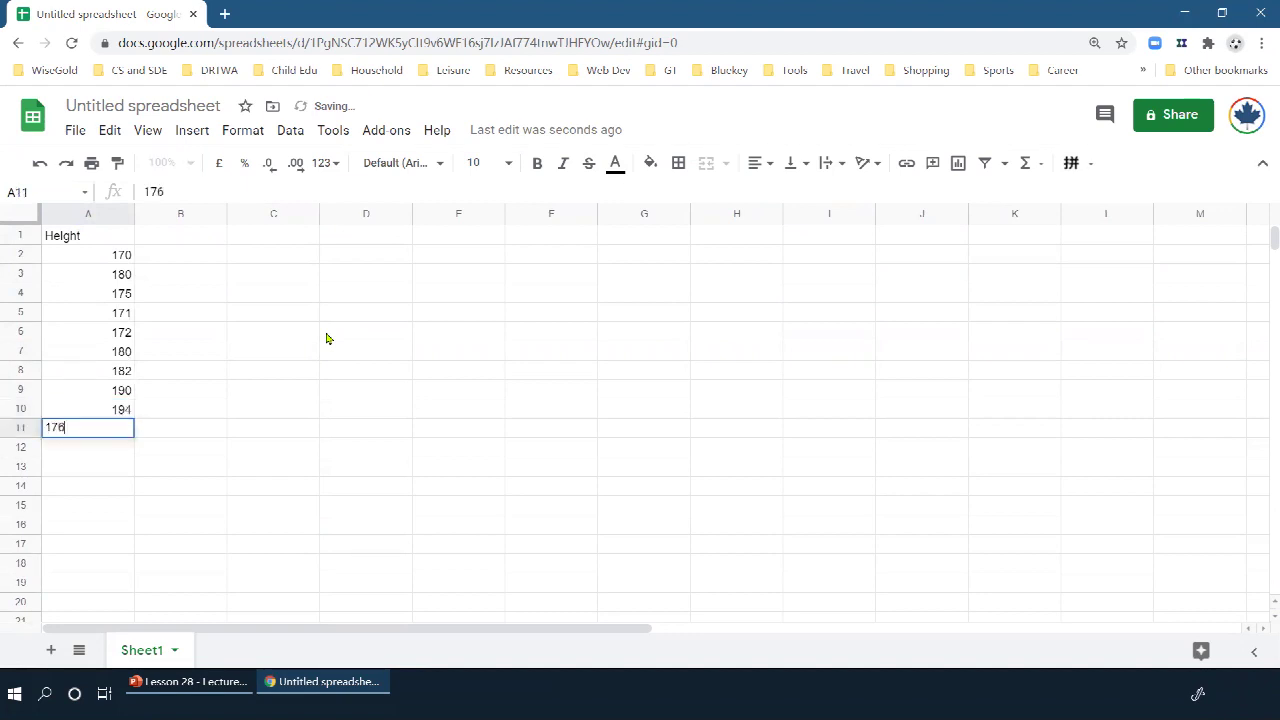
key("Return")
type("179")
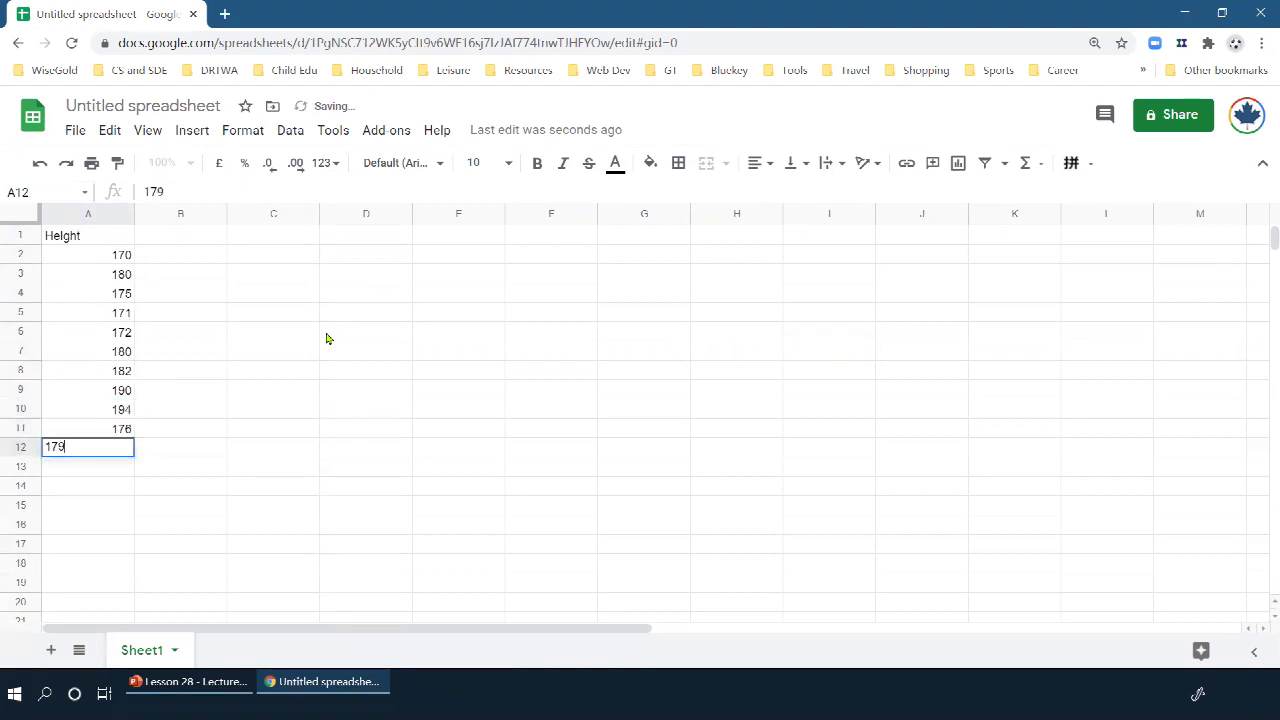
key("Return")
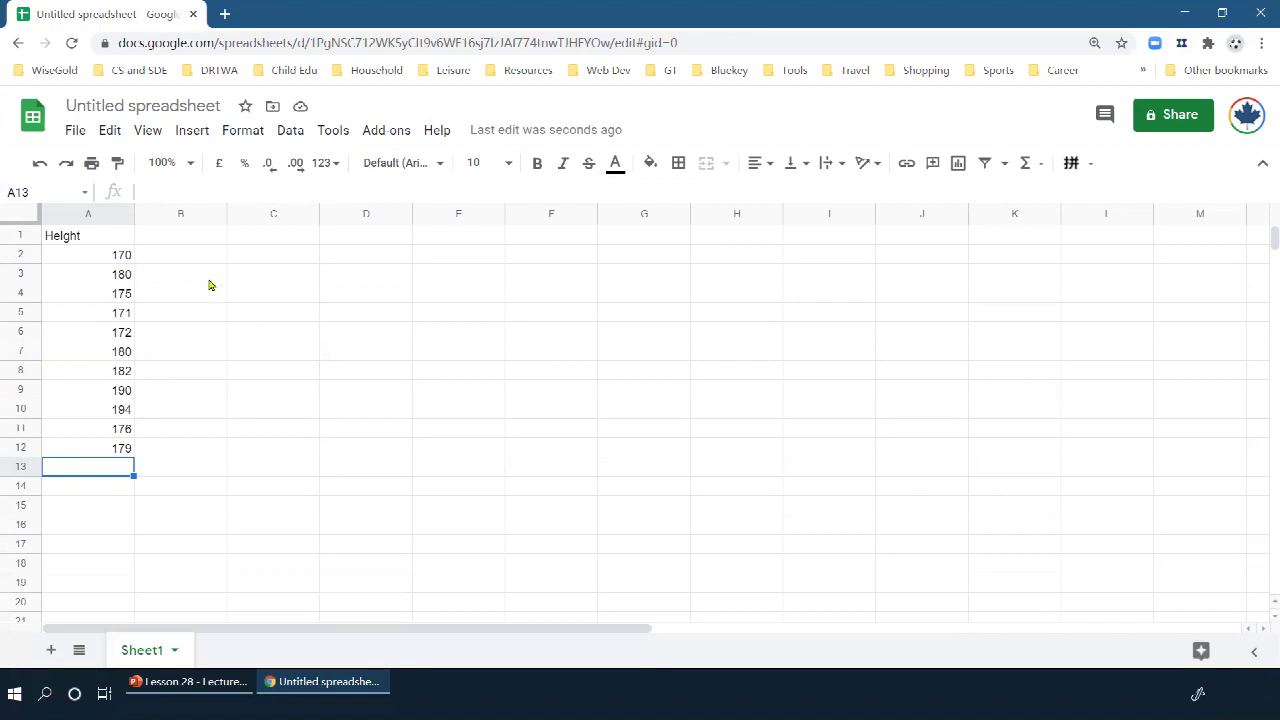
Label cell C2 "Mean".
left_click(285, 258)
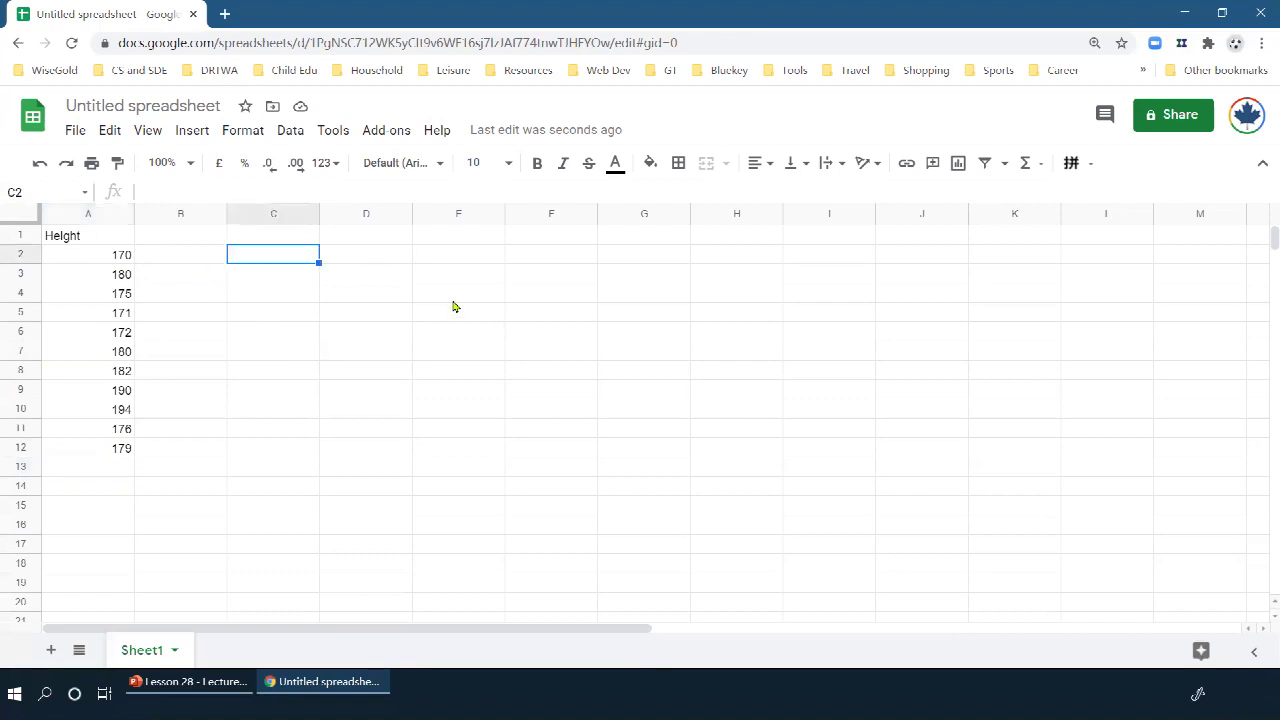
type("Me")
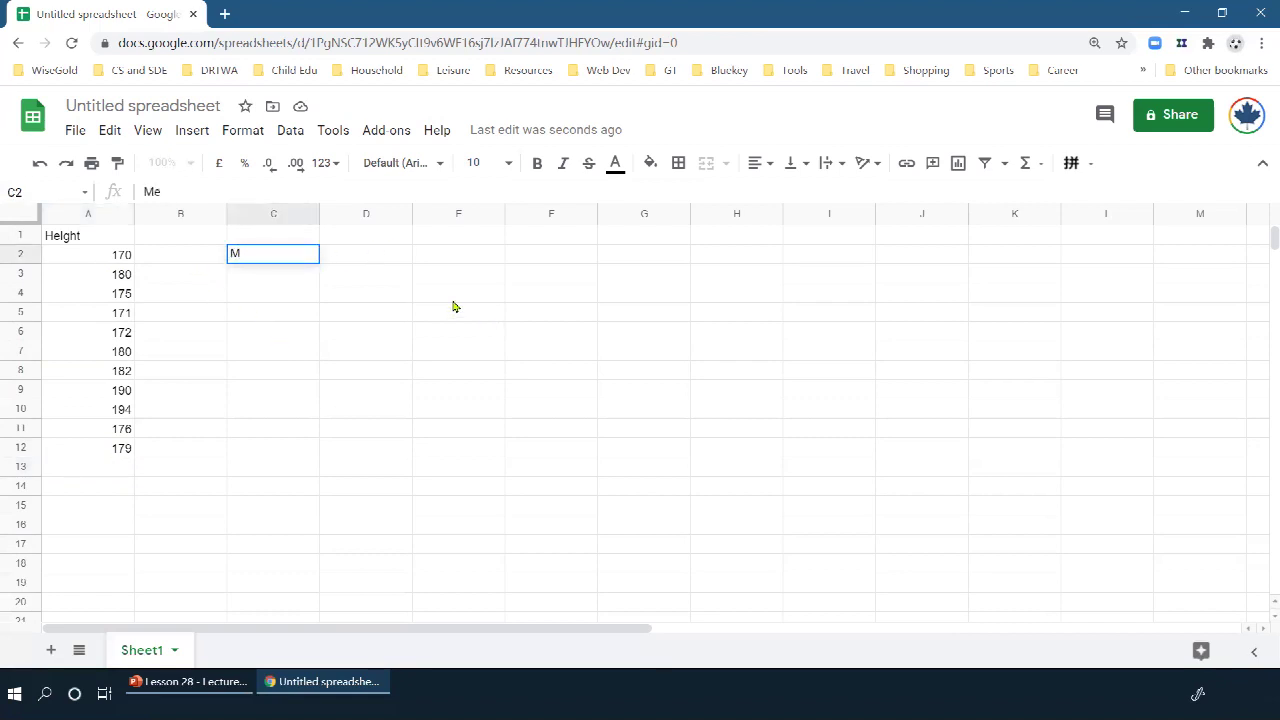
type("aMean")
key("Left")
key("Left")
Extend the header in A1 to read "Height (sample)".
left_click(100, 236)
double_click(100, 236)
type("(sample")
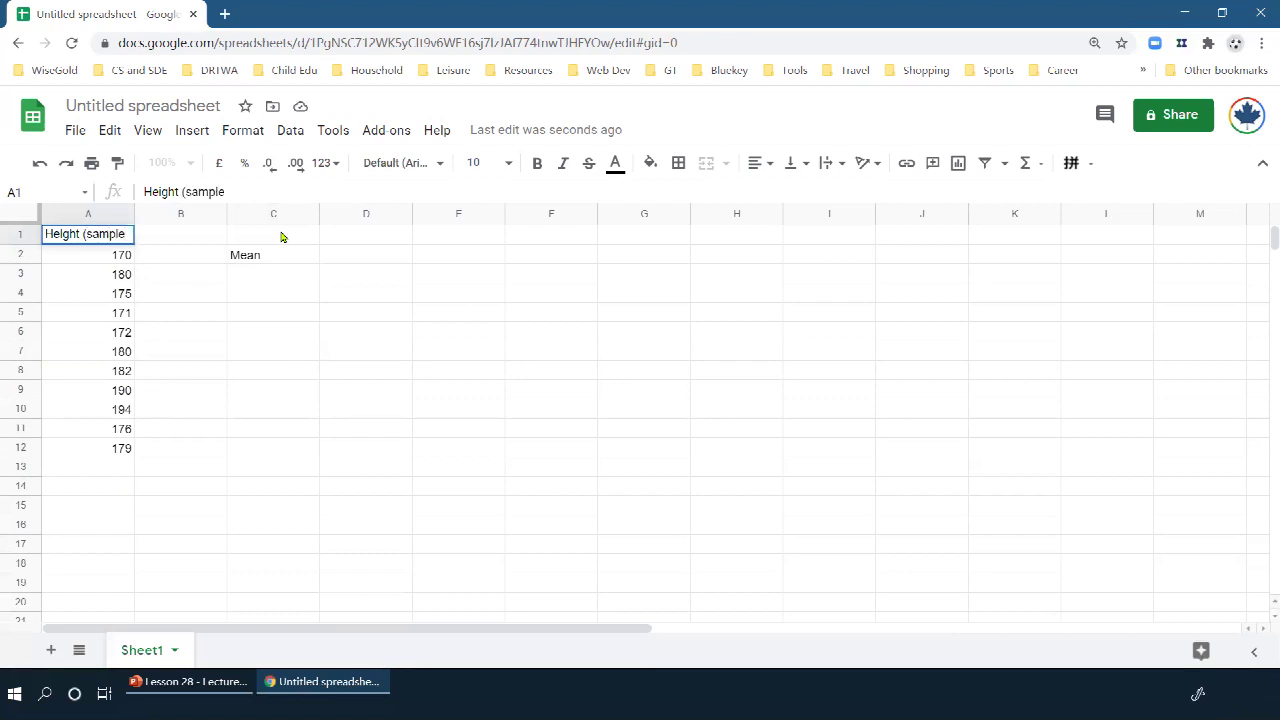
type(")")
key("Return")
Enter the label "mean" in lowercase in C2 and select the cell beside it, D2.
left_click(305, 256)
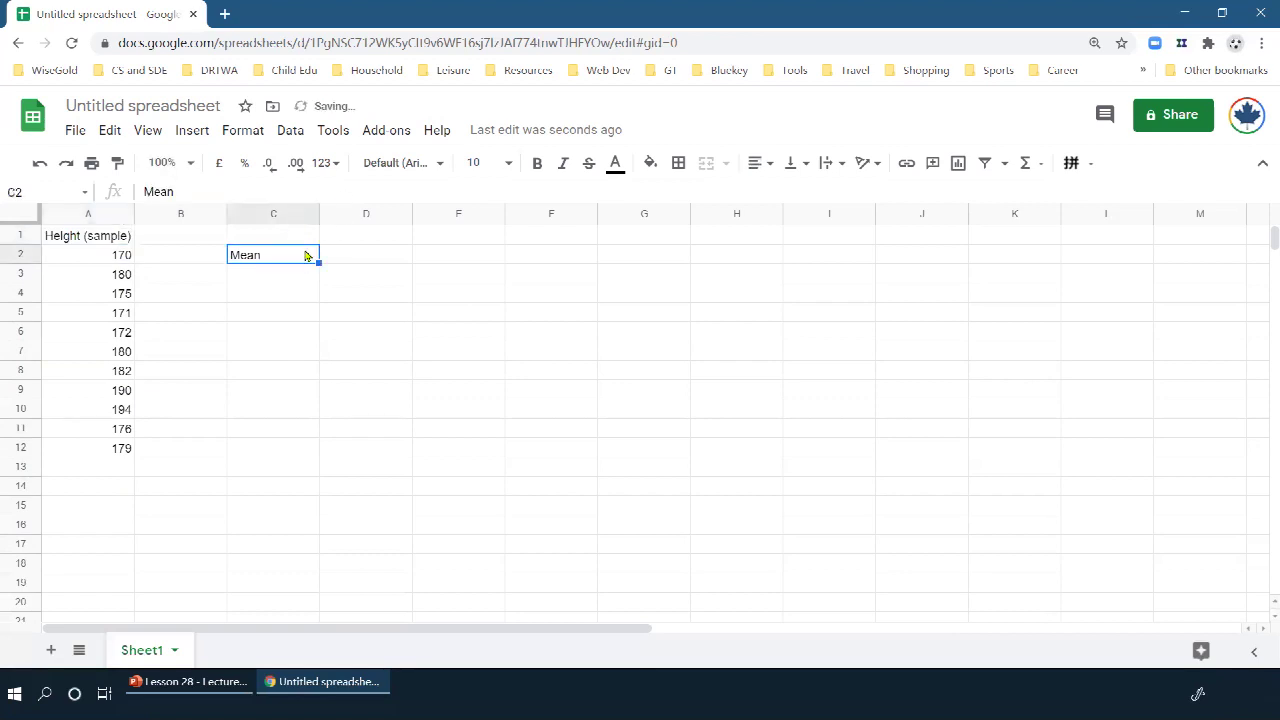
type("mean")
key("Return")
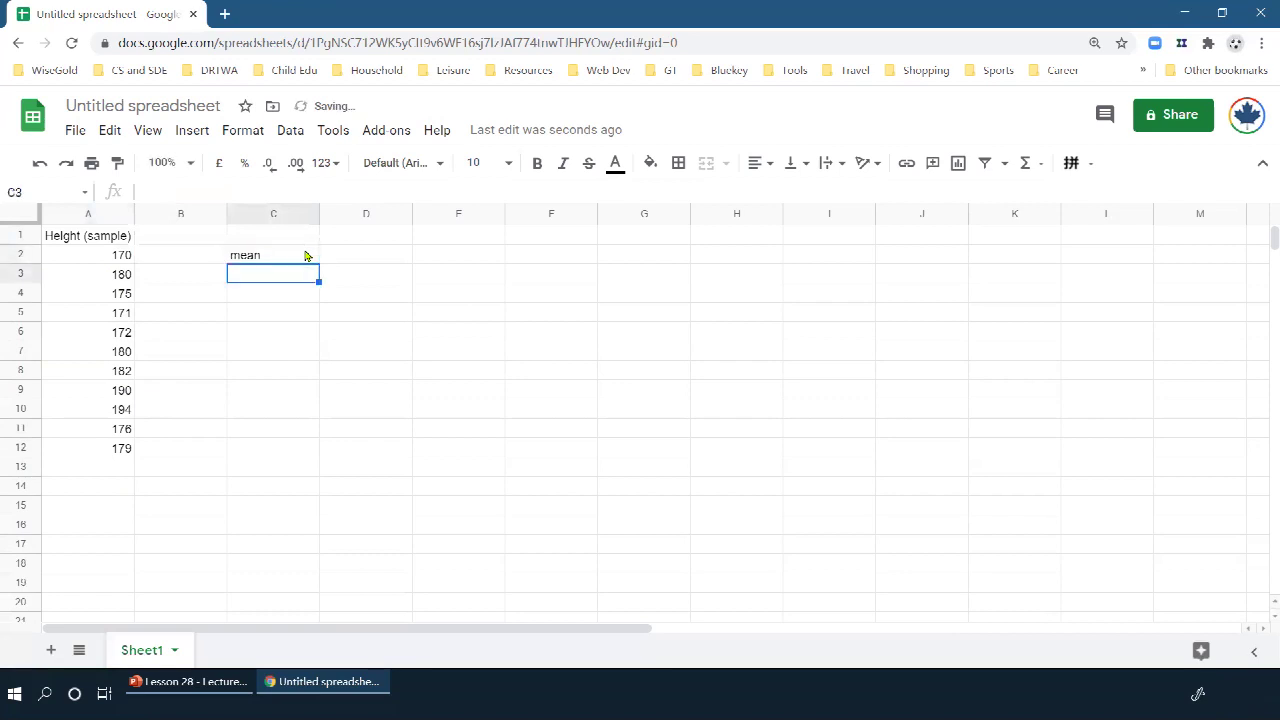
key("Right")
key("Up")
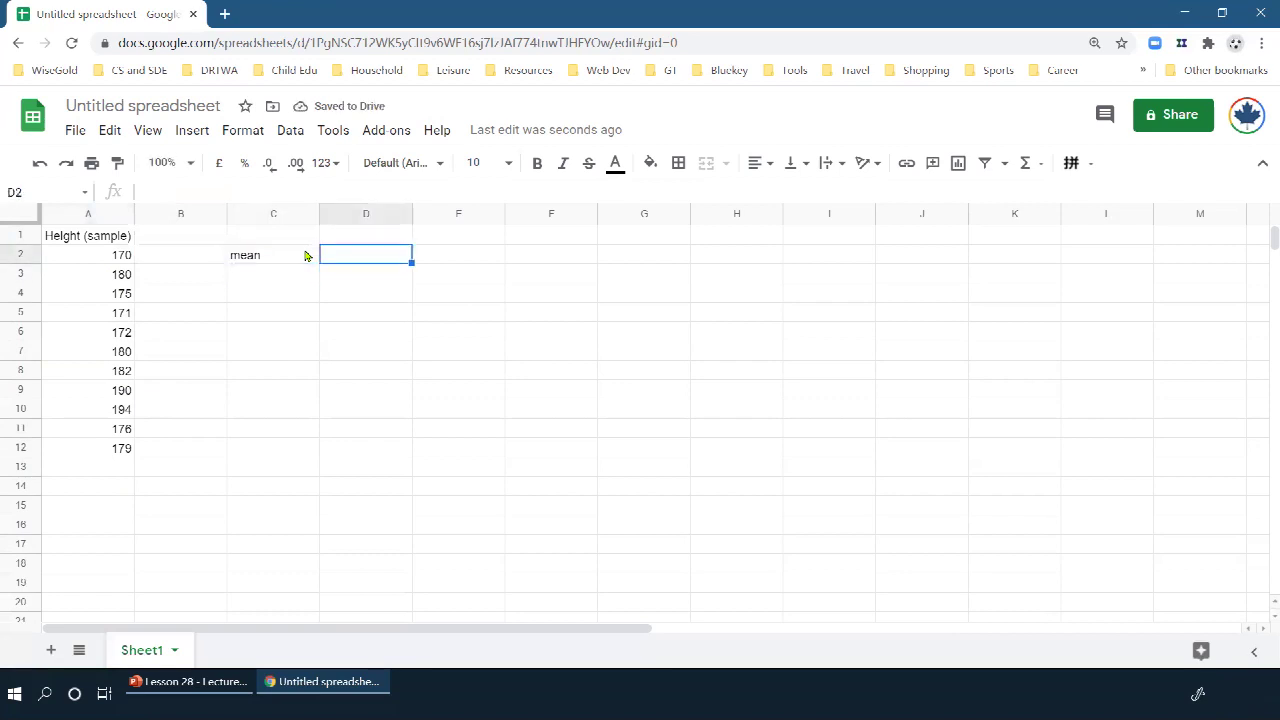
Set the spreadsheet's zoom level to 150%.
left_click(389, 316)
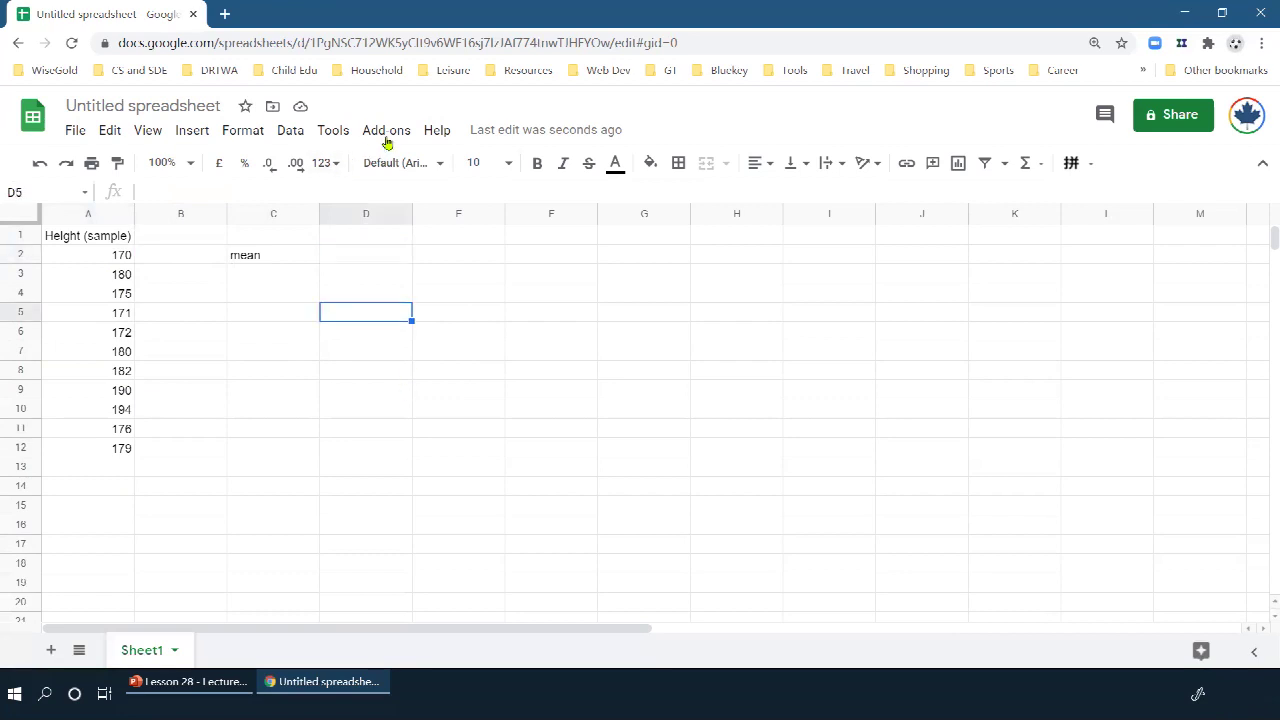
left_click(148, 131)
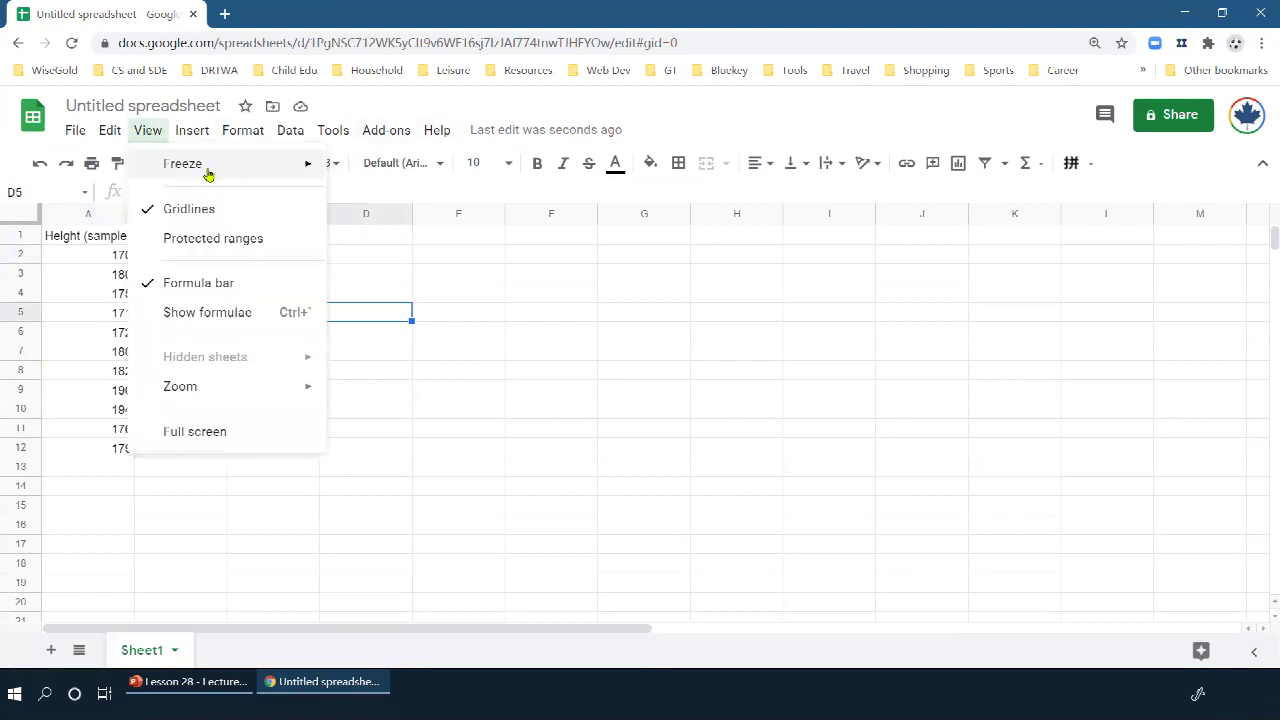
mouse_move(268, 388)
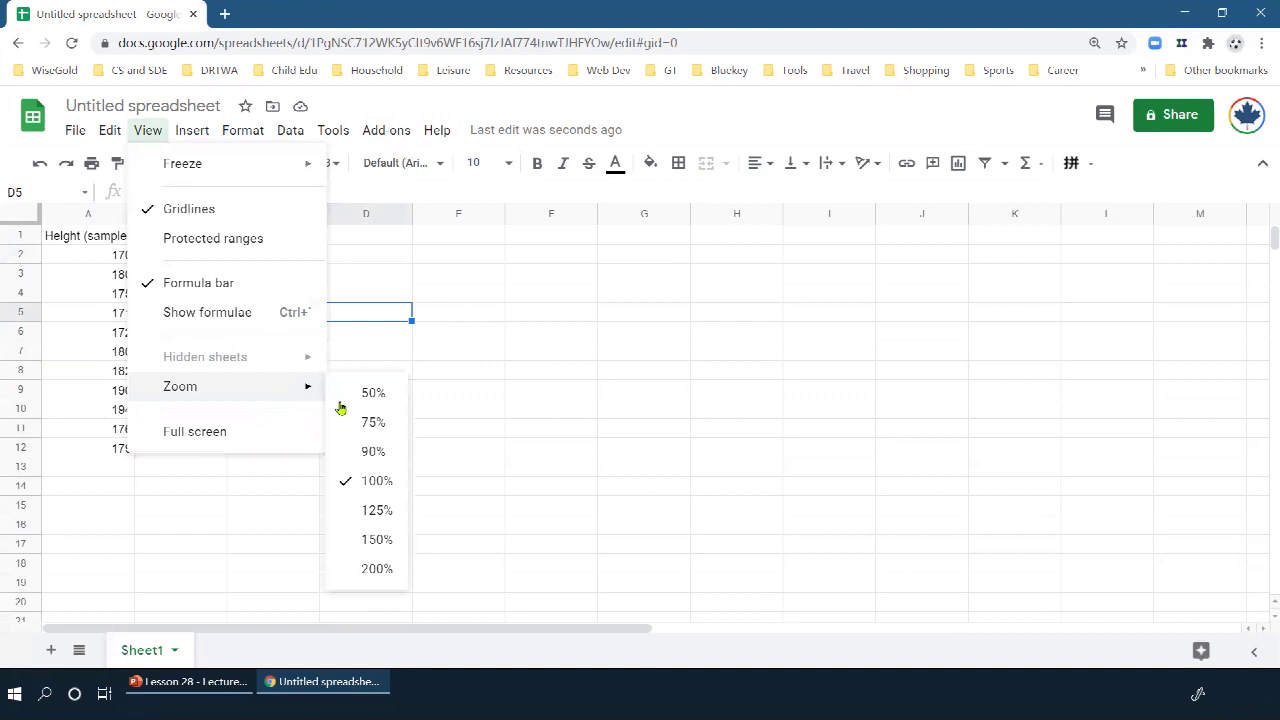
left_click(378, 539)
scroll(481, 419, "down", 2)
scroll(478, 330, "up", 2)
Calculate the mean of the heights in D2 with the formula =AVERAGE(A2:A12).
left_click(503, 281)
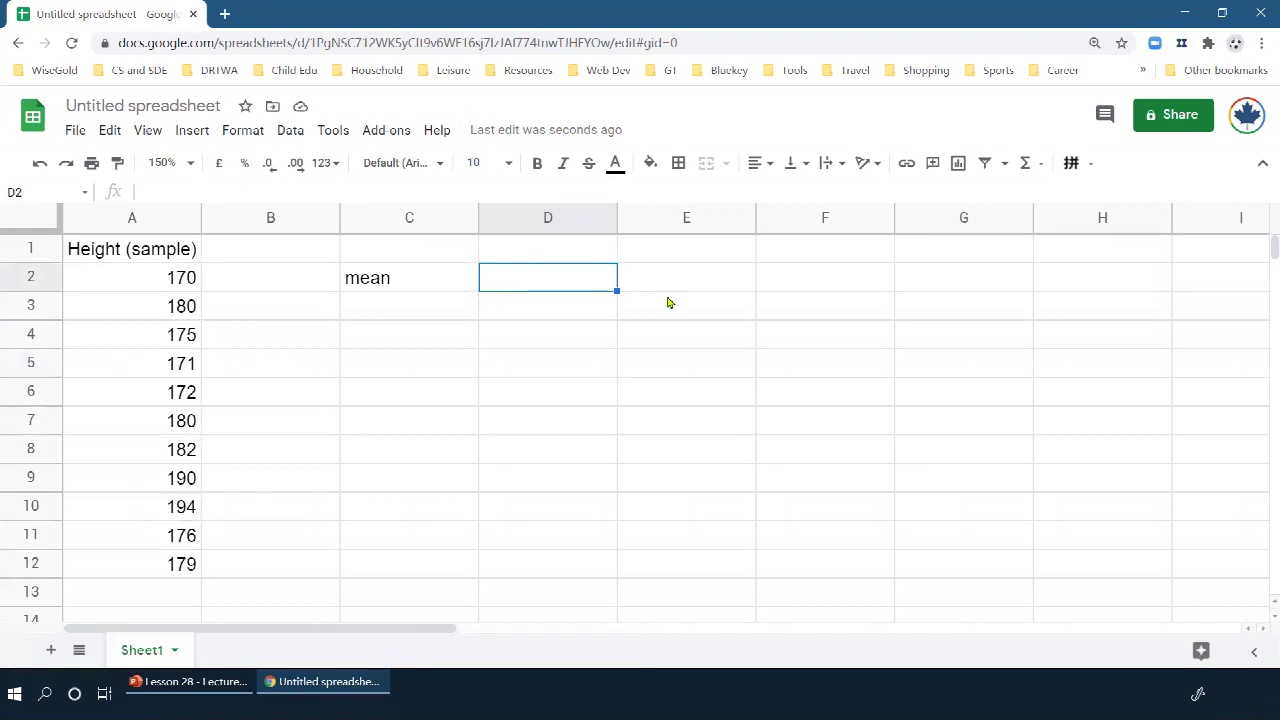
type("=")
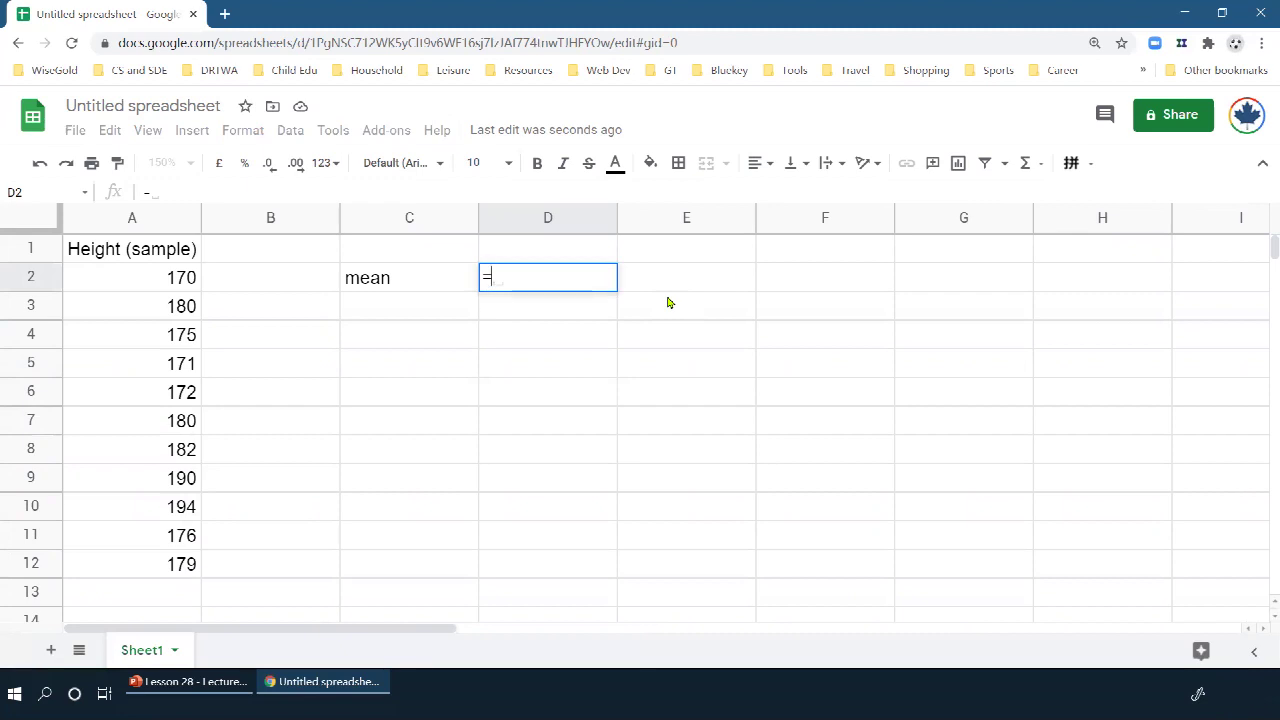
type("ave")
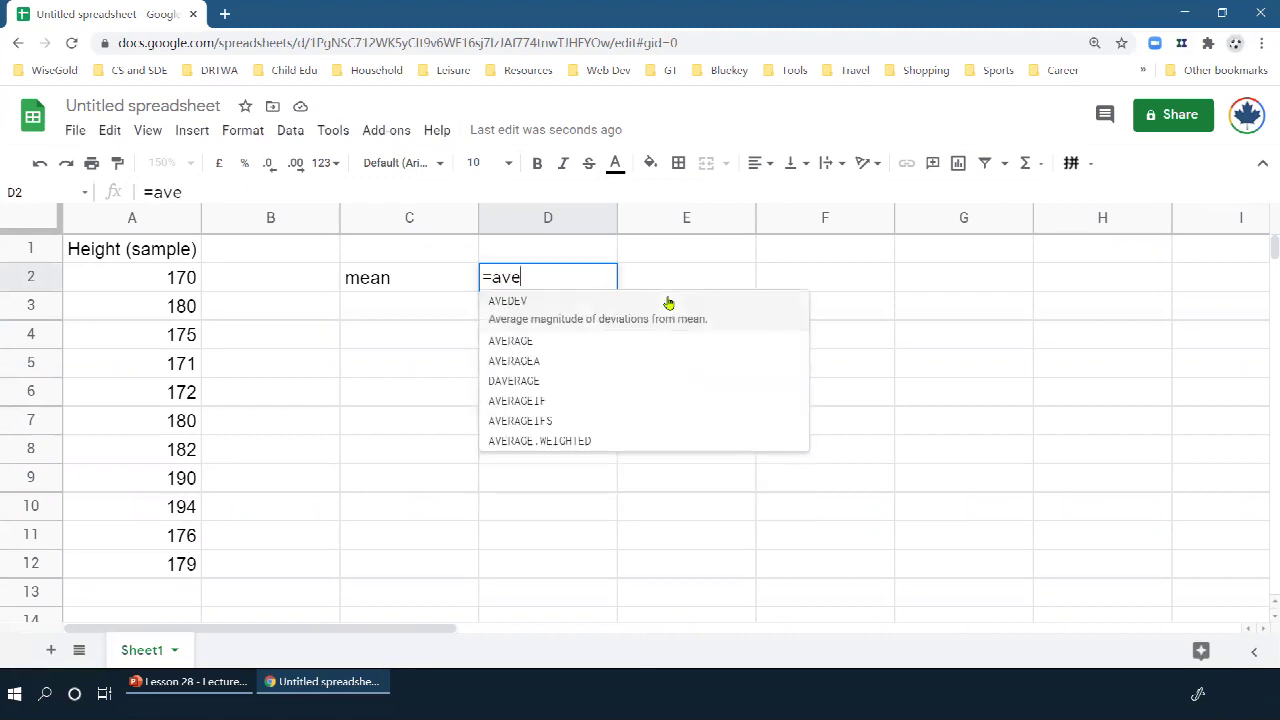
left_click(533, 341)
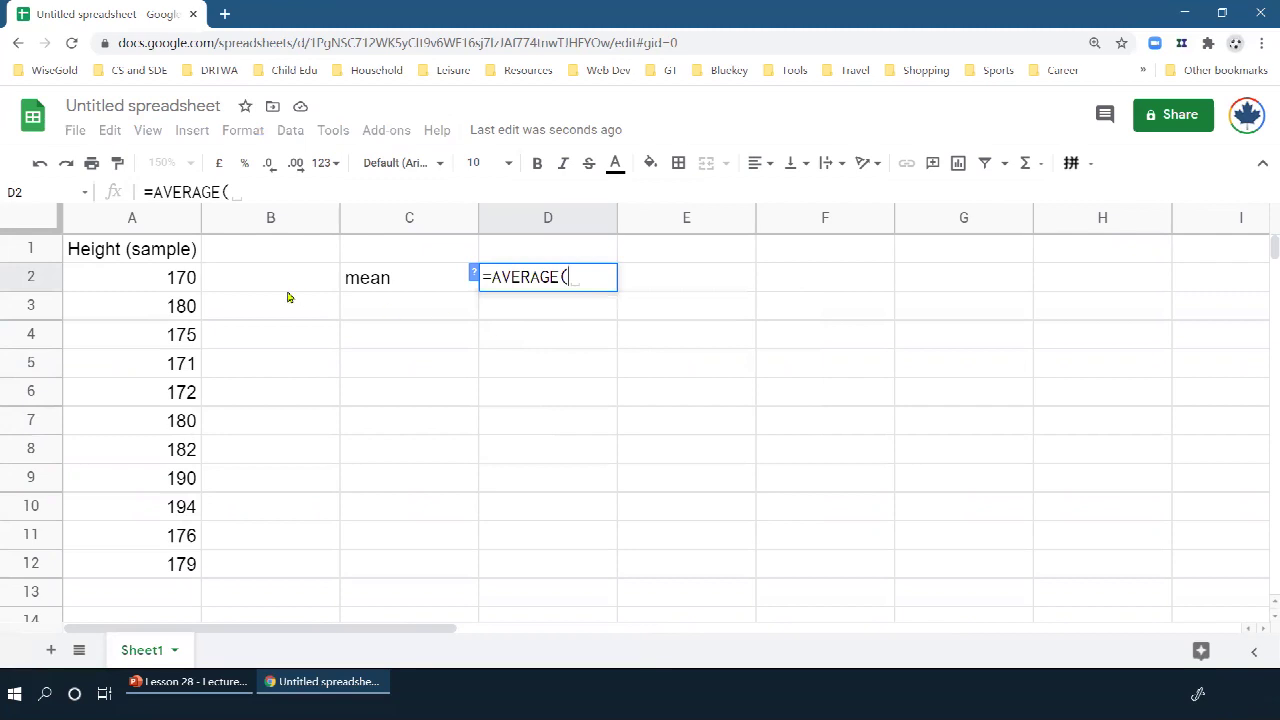
left_click_drag(179, 280, 178, 564)
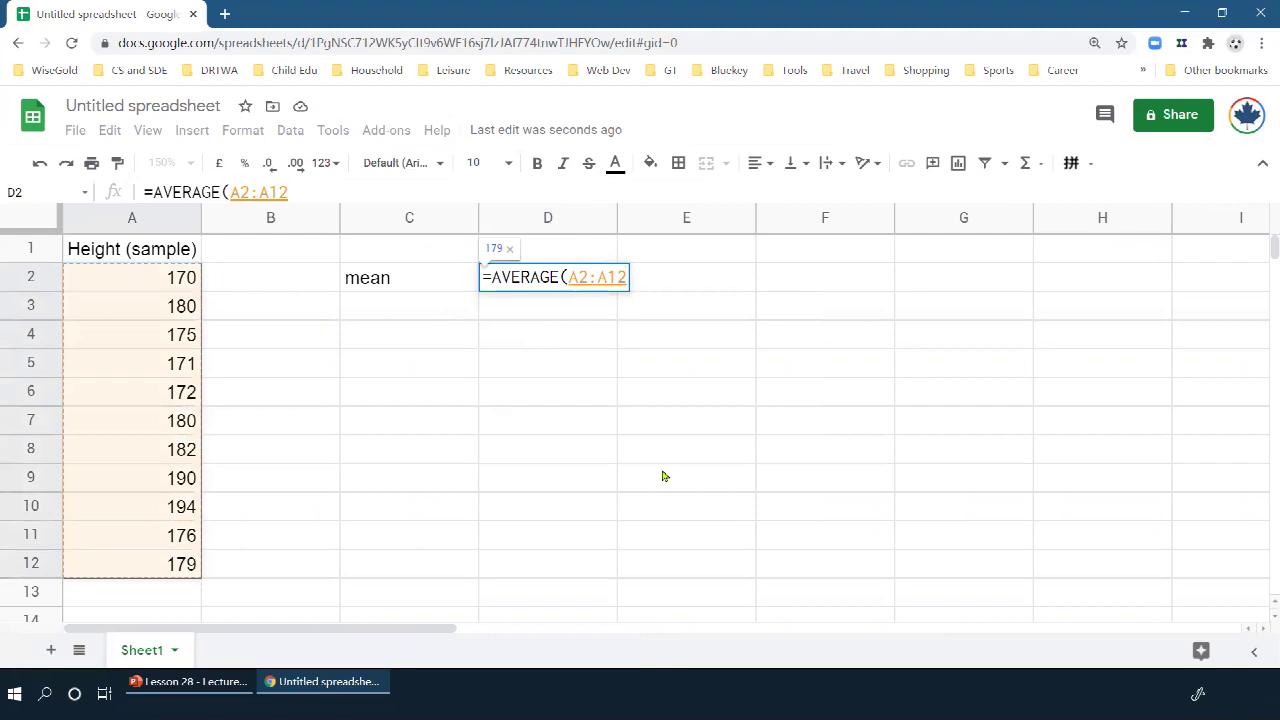
type(")")
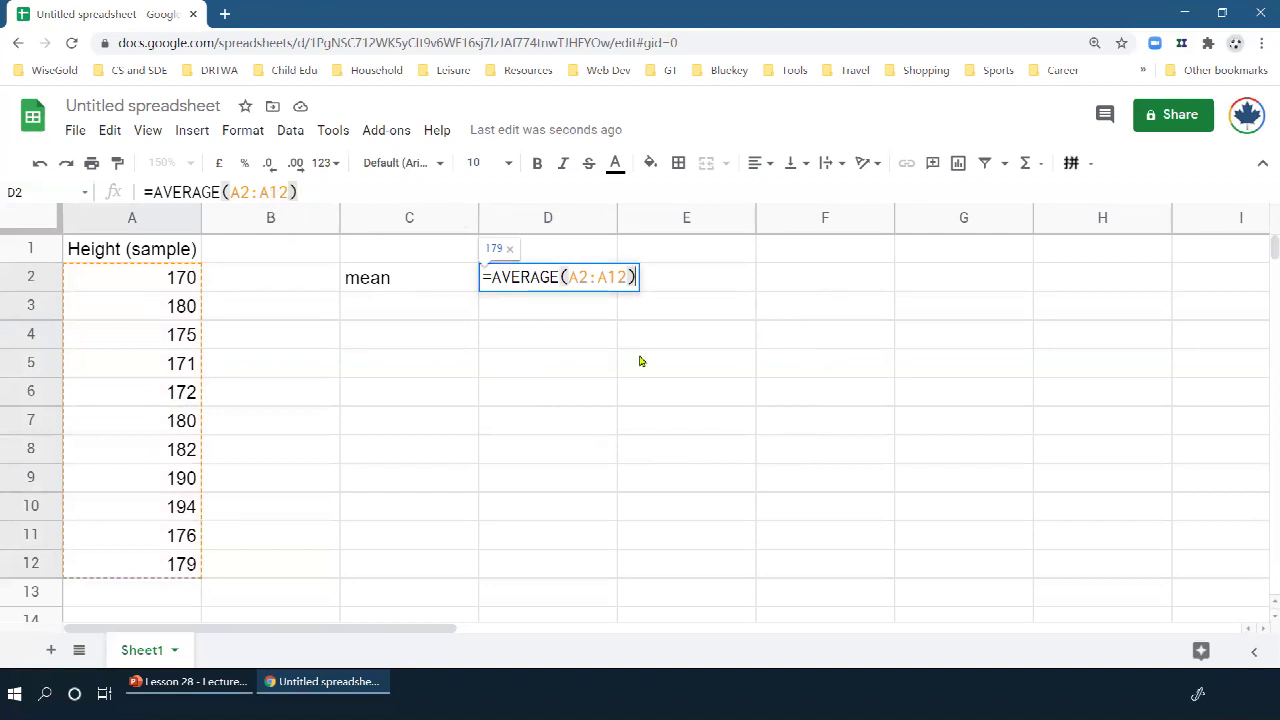
key("Return")
left_click(520, 289)
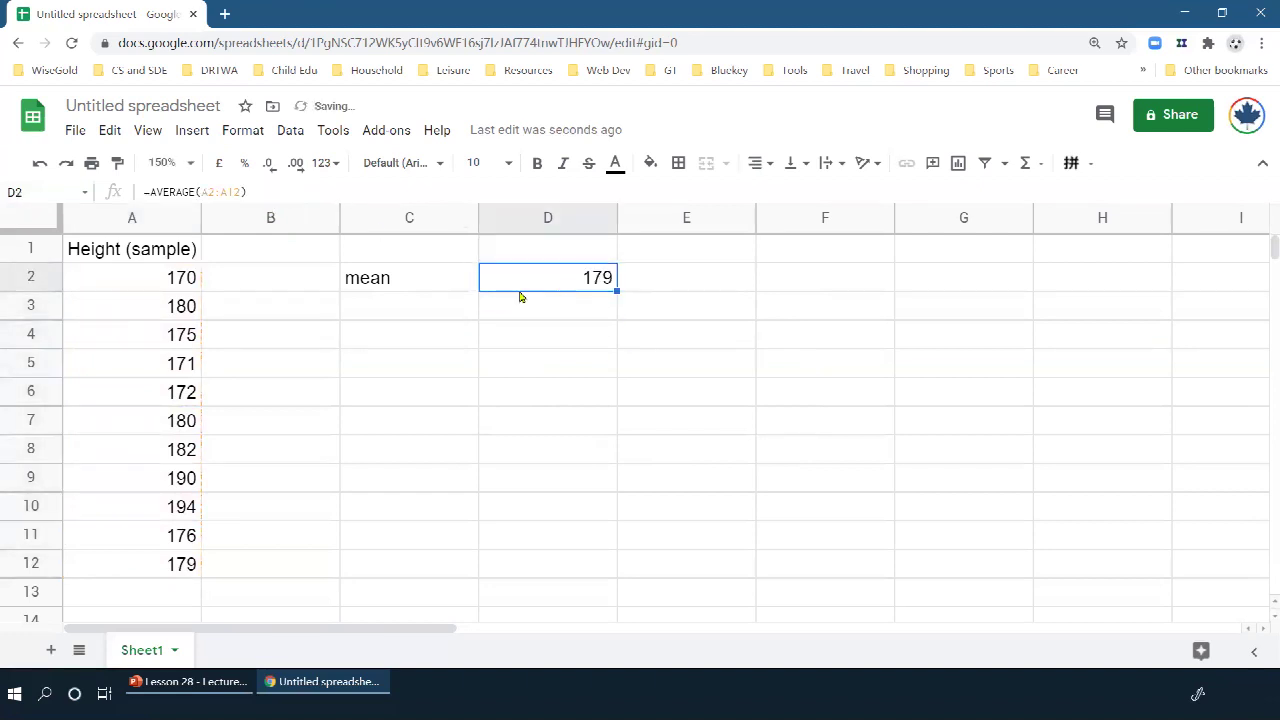
left_click(478, 222)
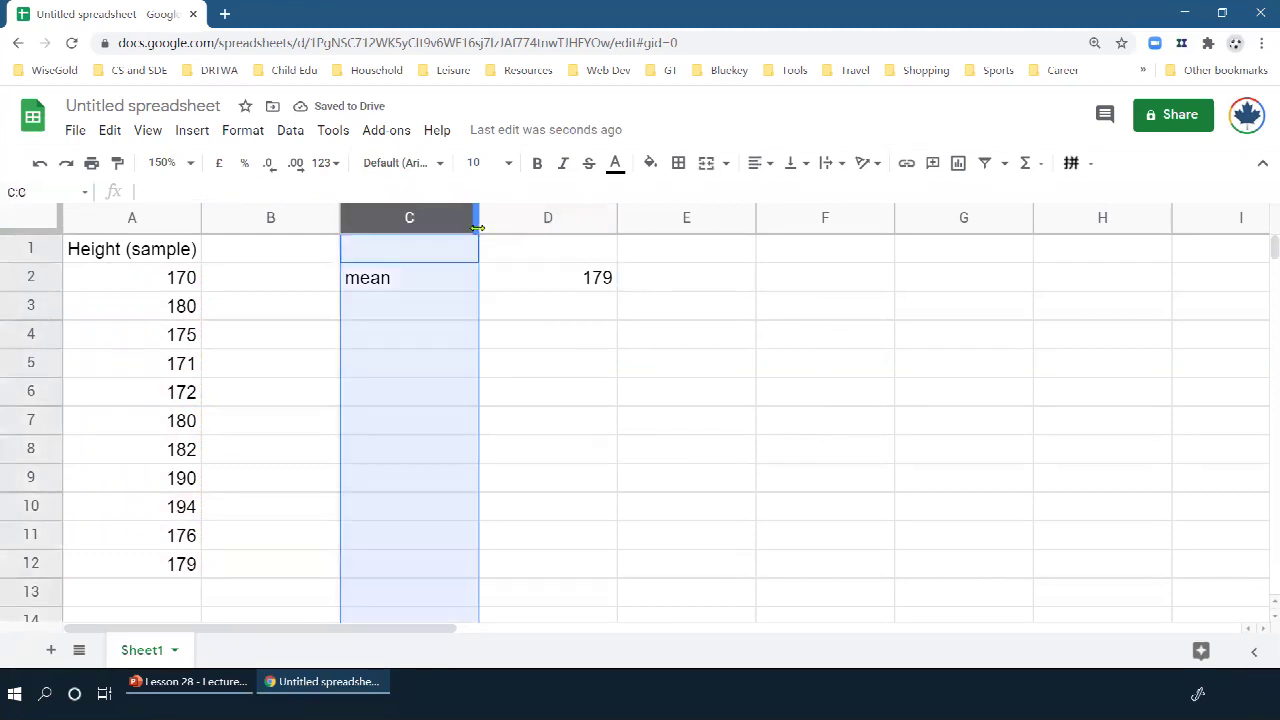
left_click(553, 292)
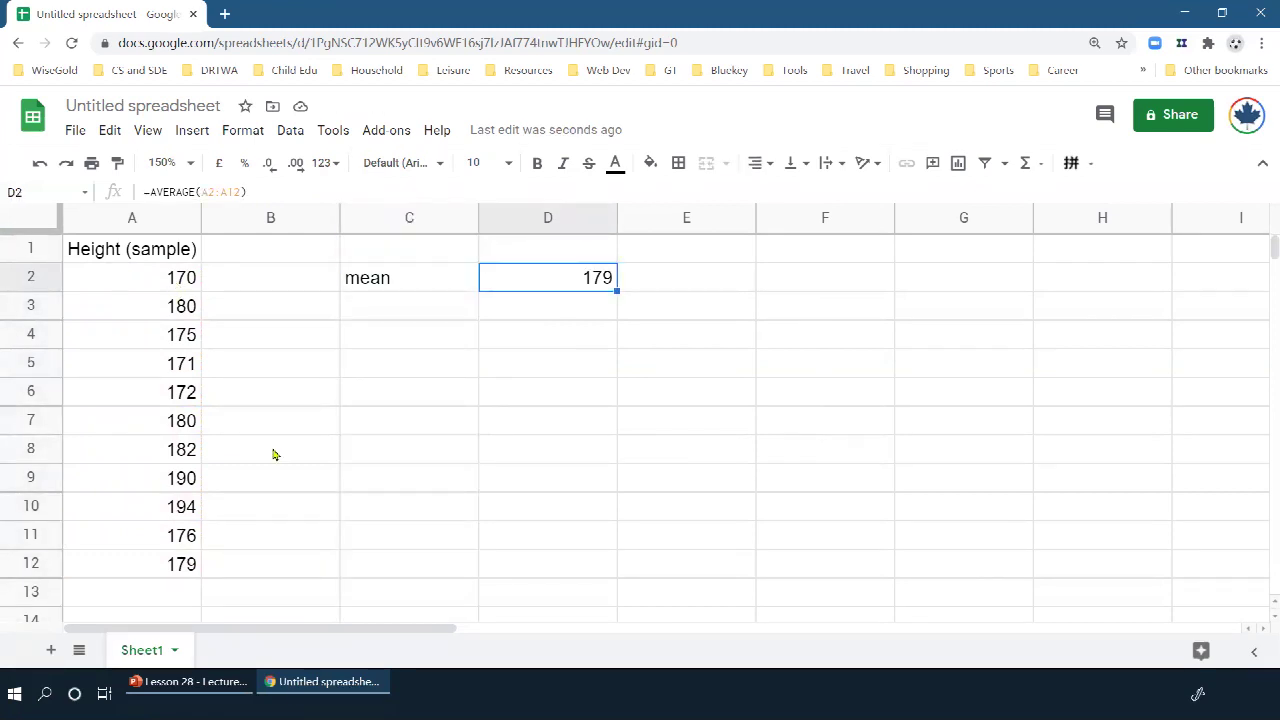
Label cell C3 "median" below the mean label.
left_click(402, 310)
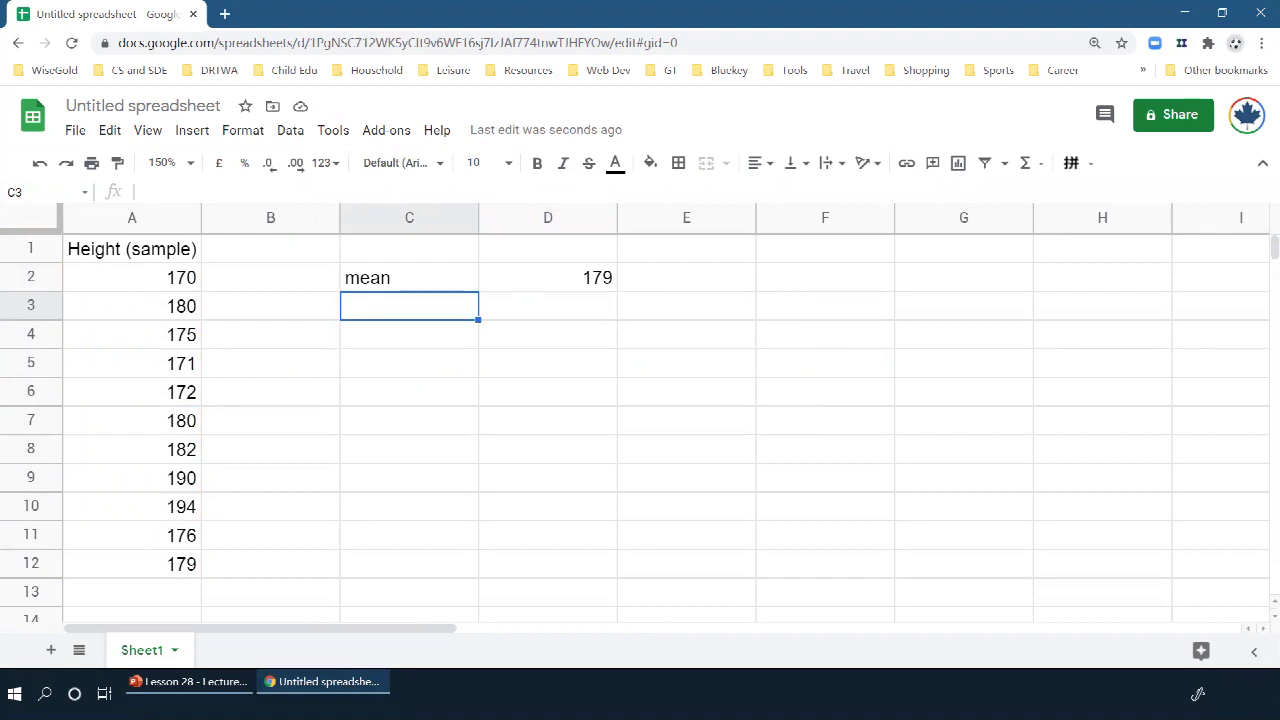
type("median")
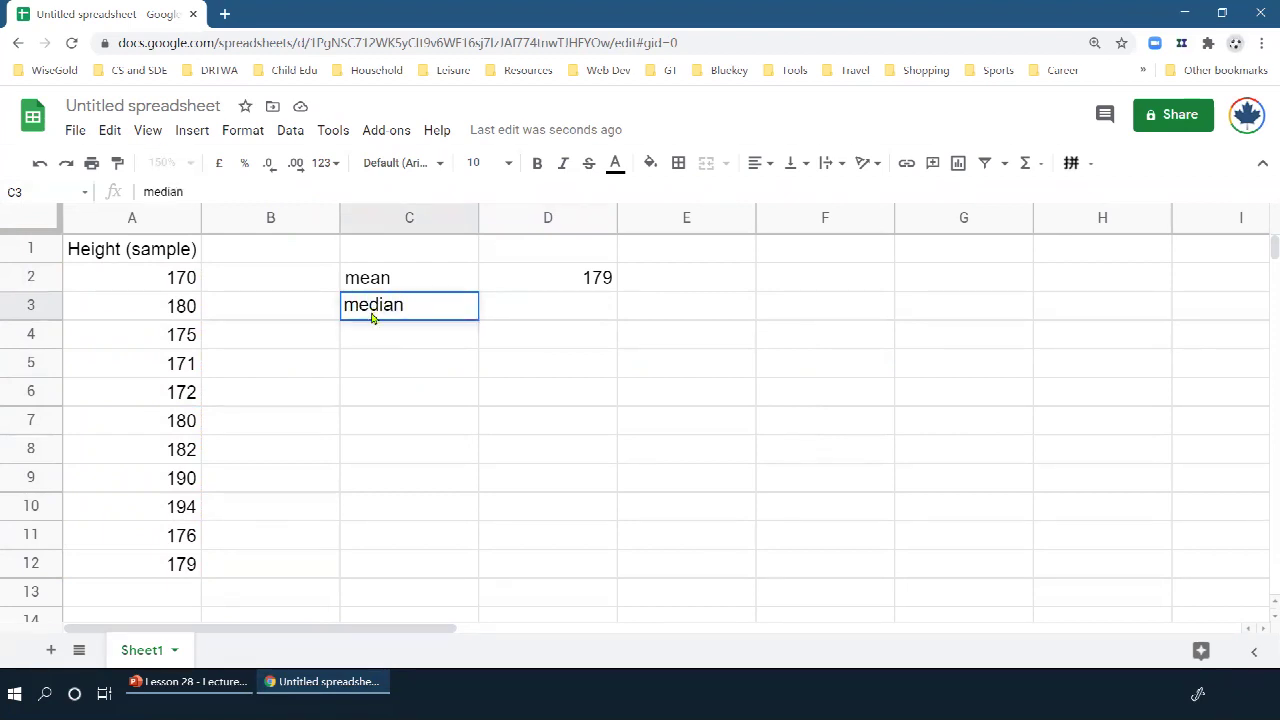
key("Up")
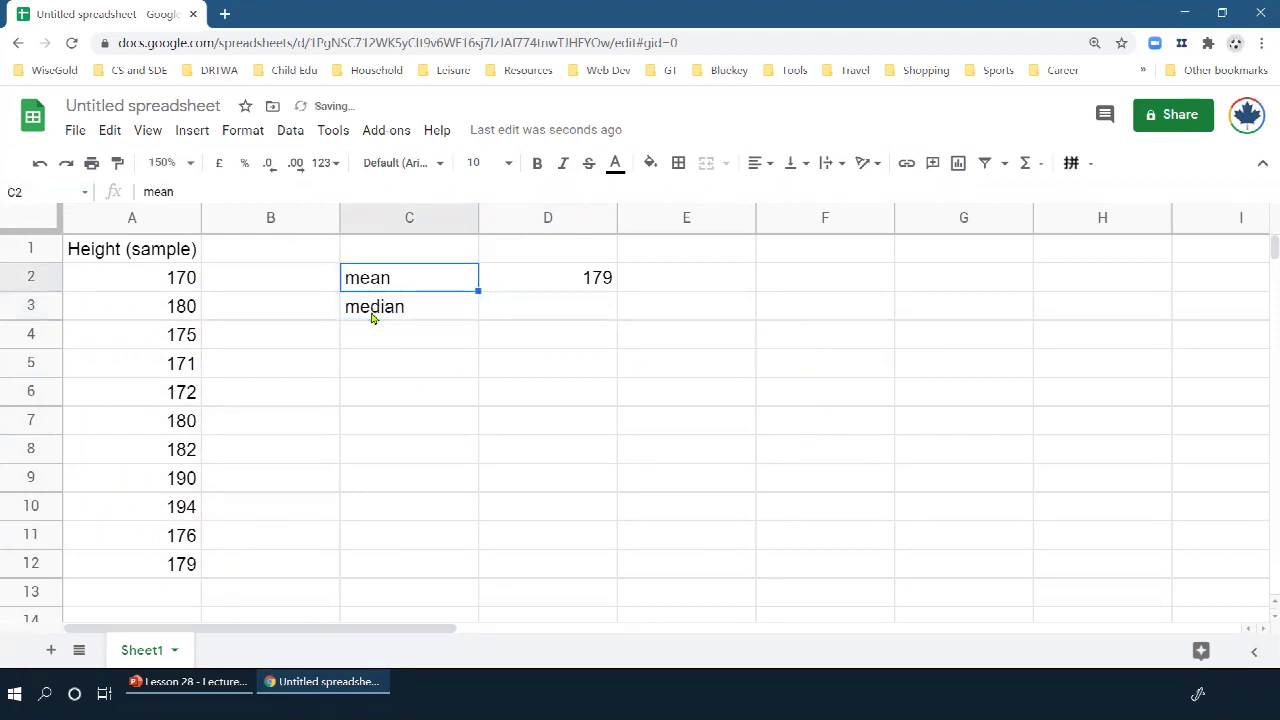
Calculate the median of the heights in D3 with the formula =MEDIAN(A2:A12).
left_click(371, 318)
key("Right")
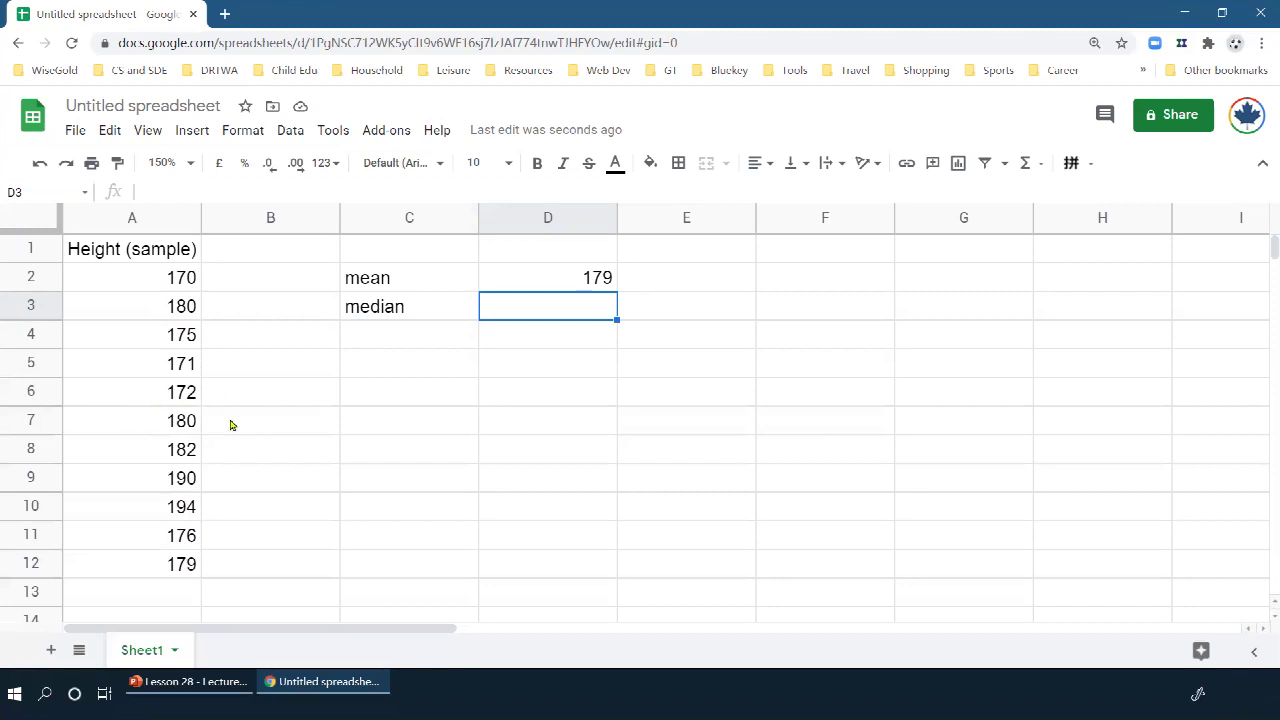
type("=")
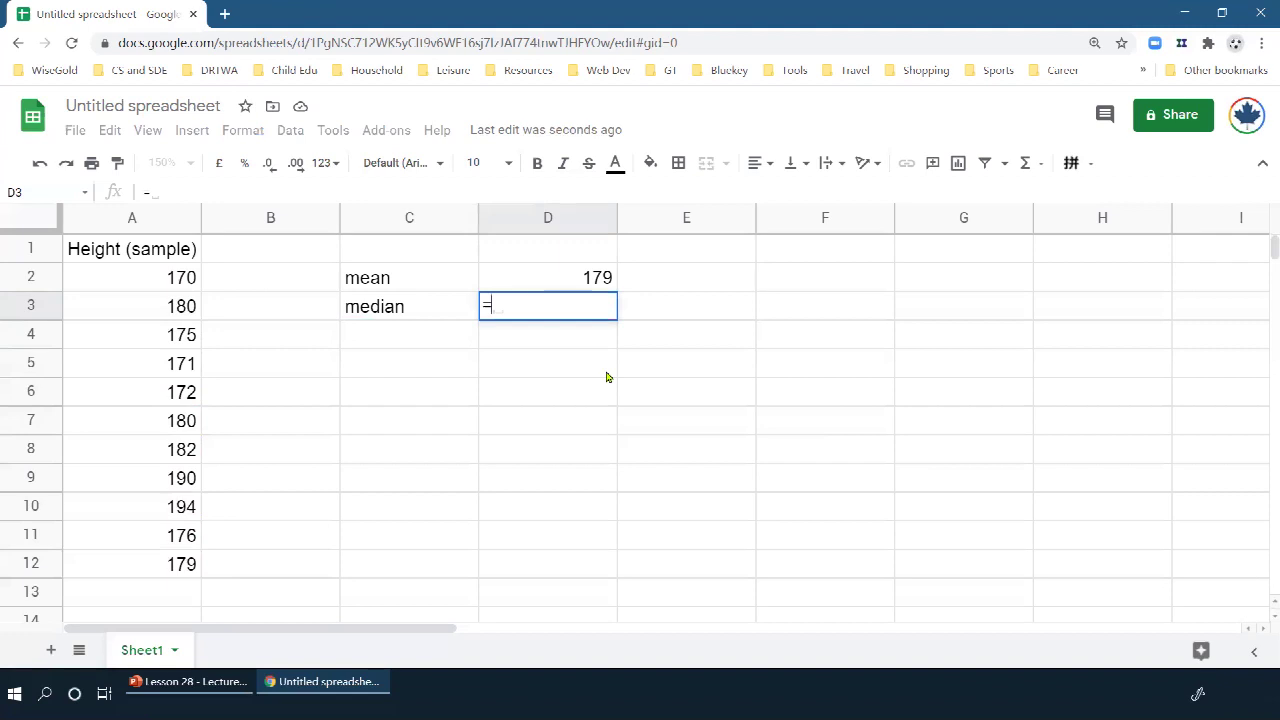
type("median")
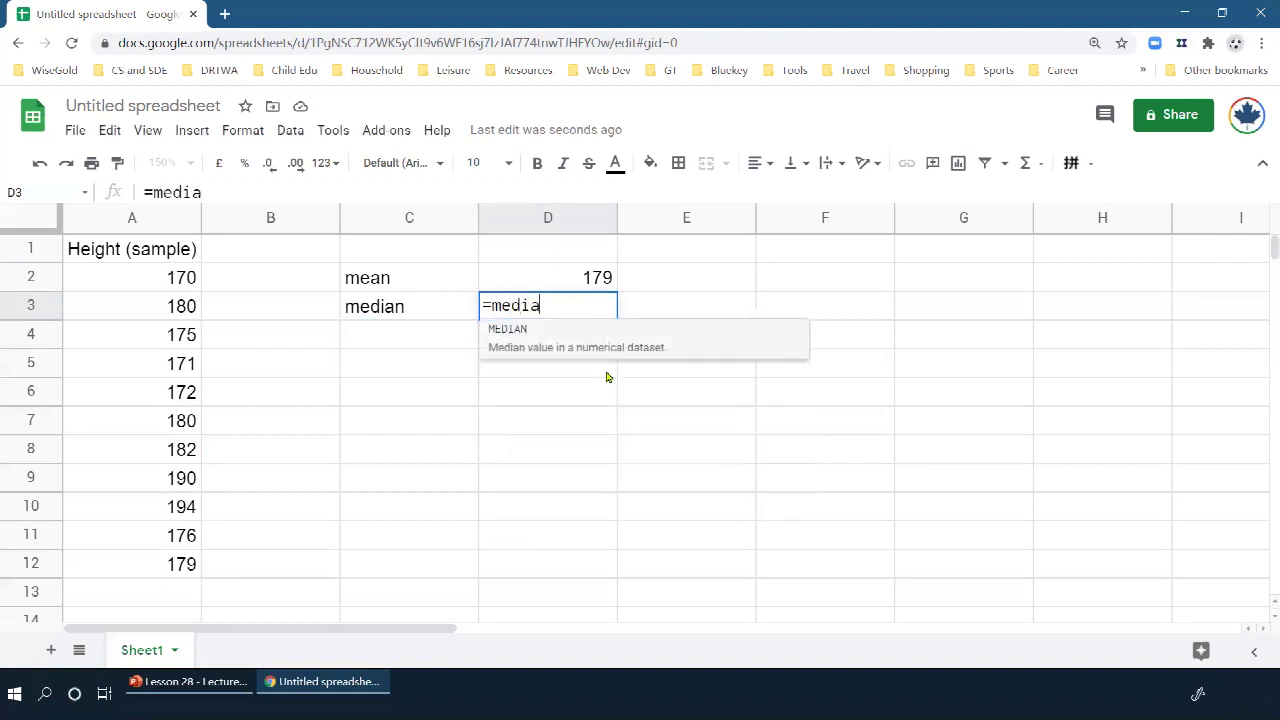
left_click(522, 347)
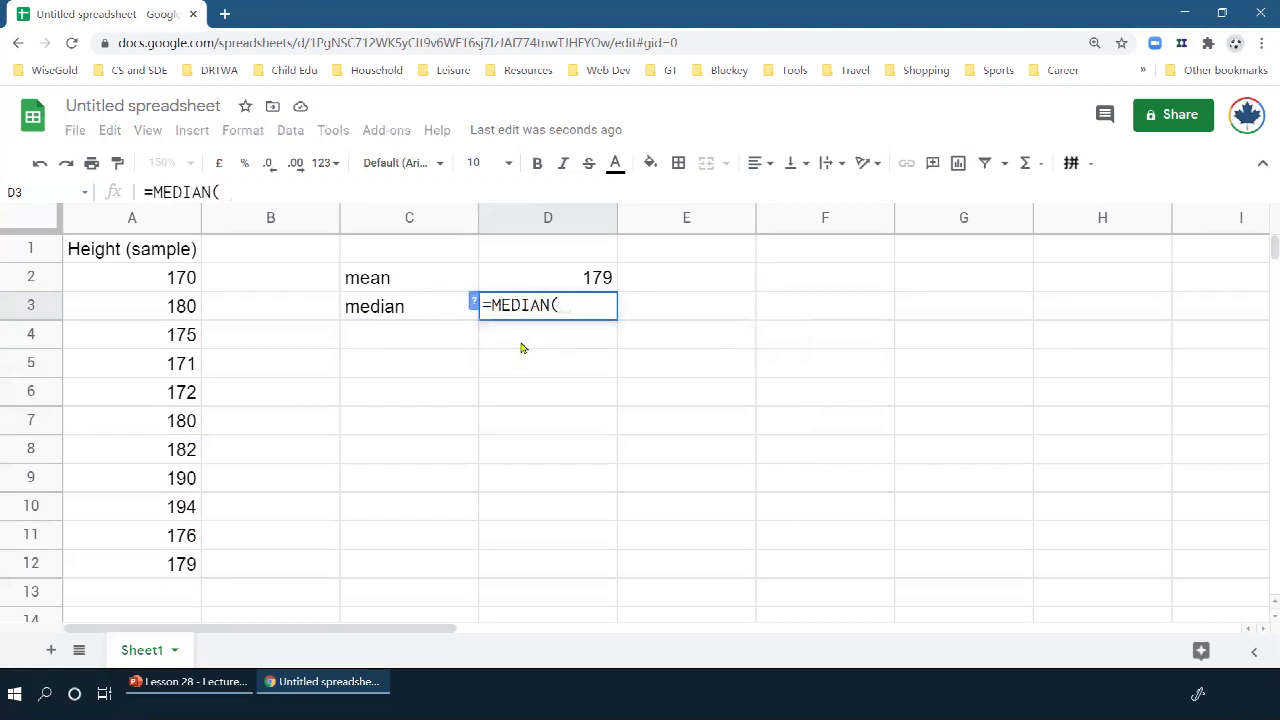
left_click_drag(178, 282, 177, 563)
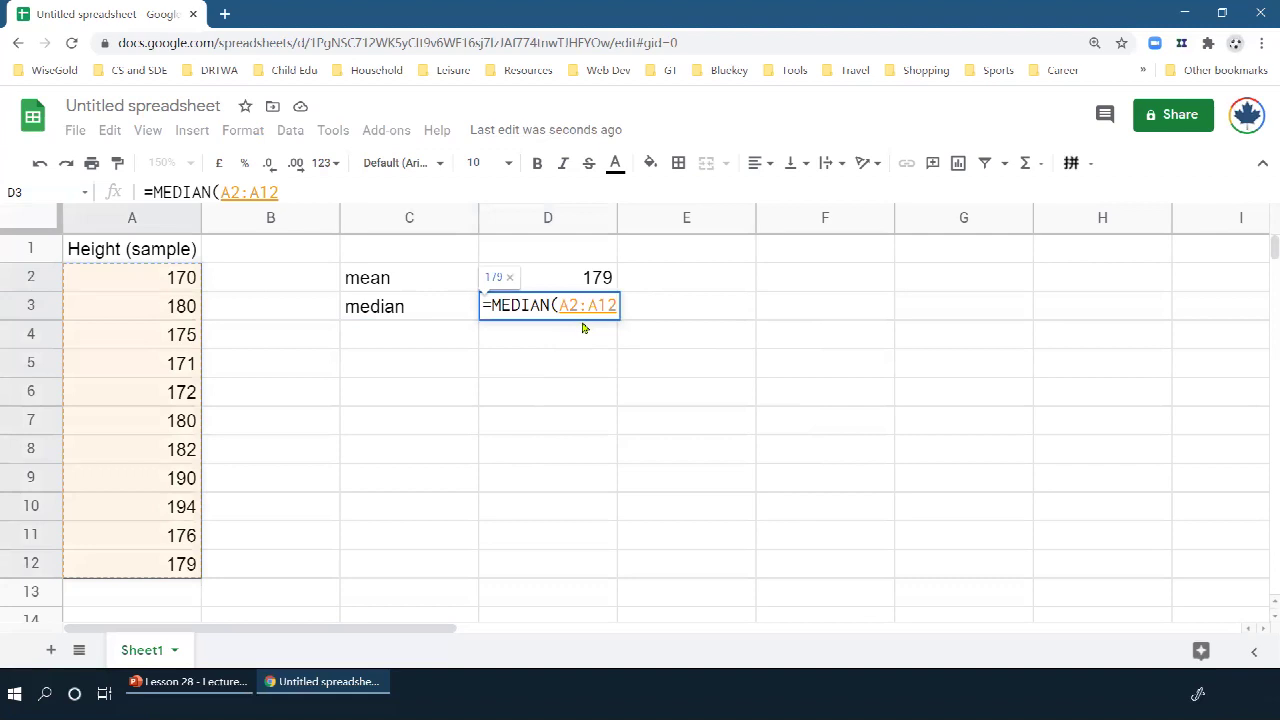
type(")")
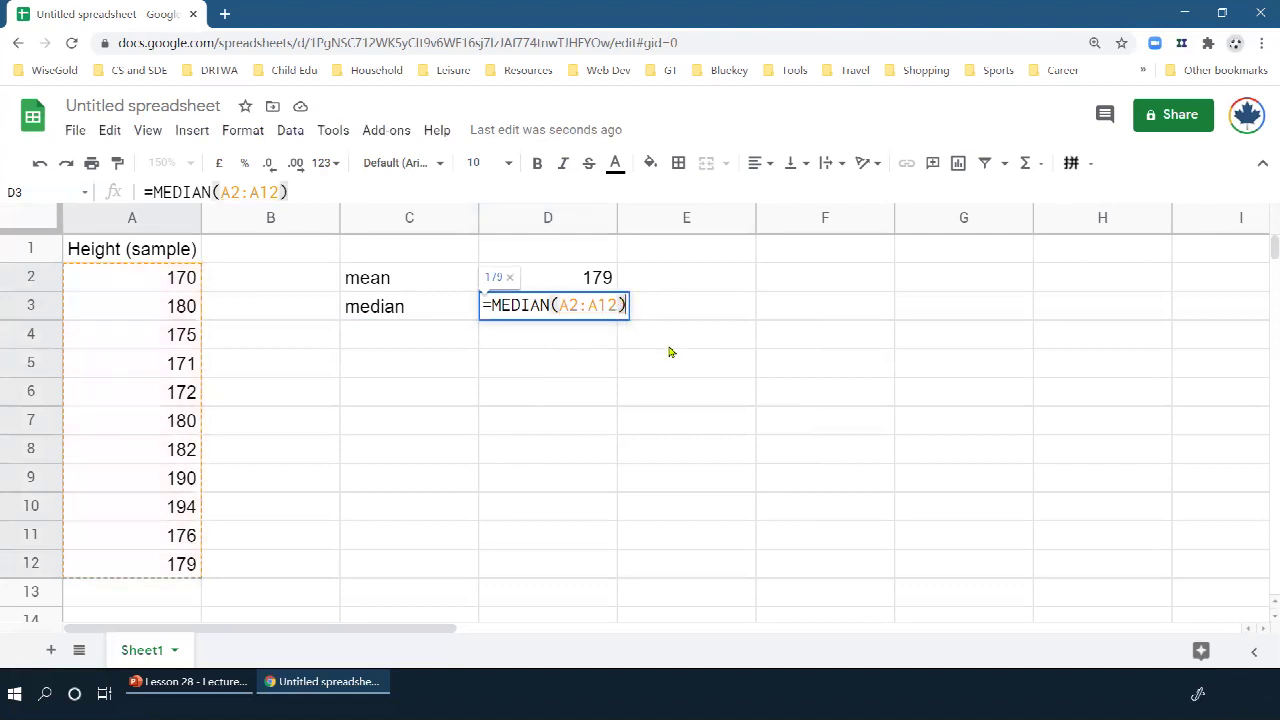
key("Return")
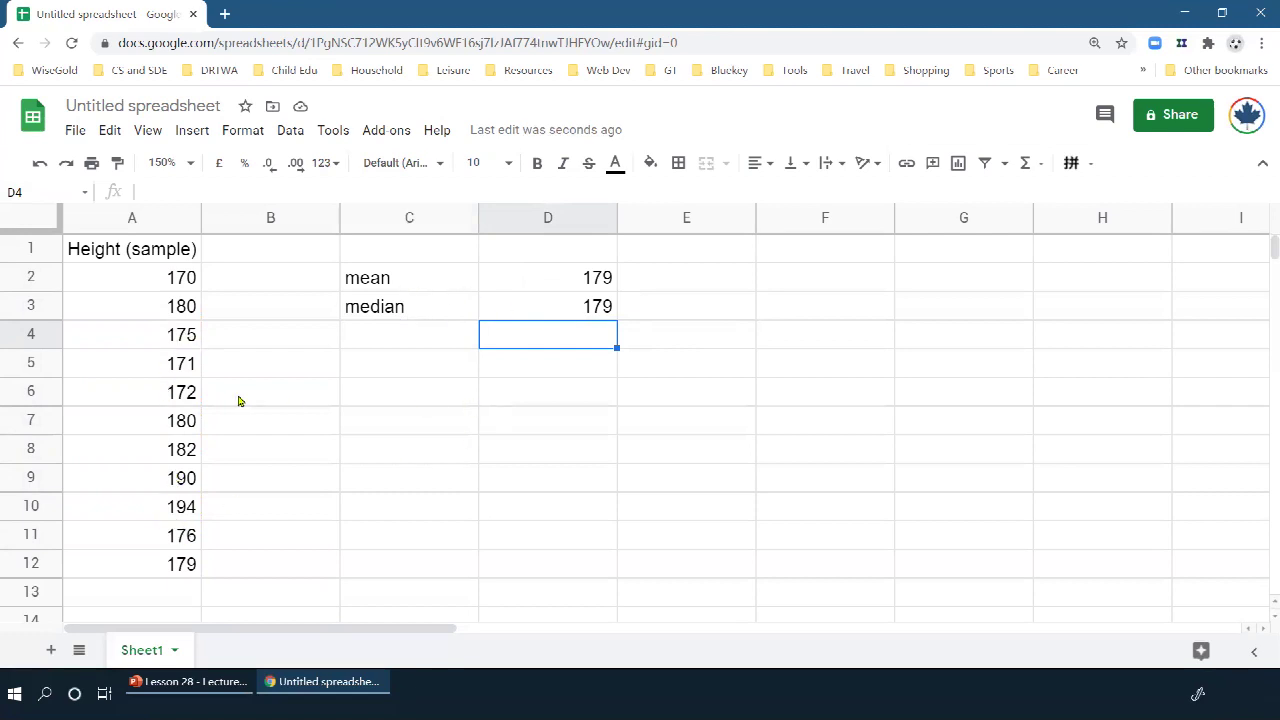
Change the height in cell A9 to 230.
left_click(168, 568)
left_click(181, 489)
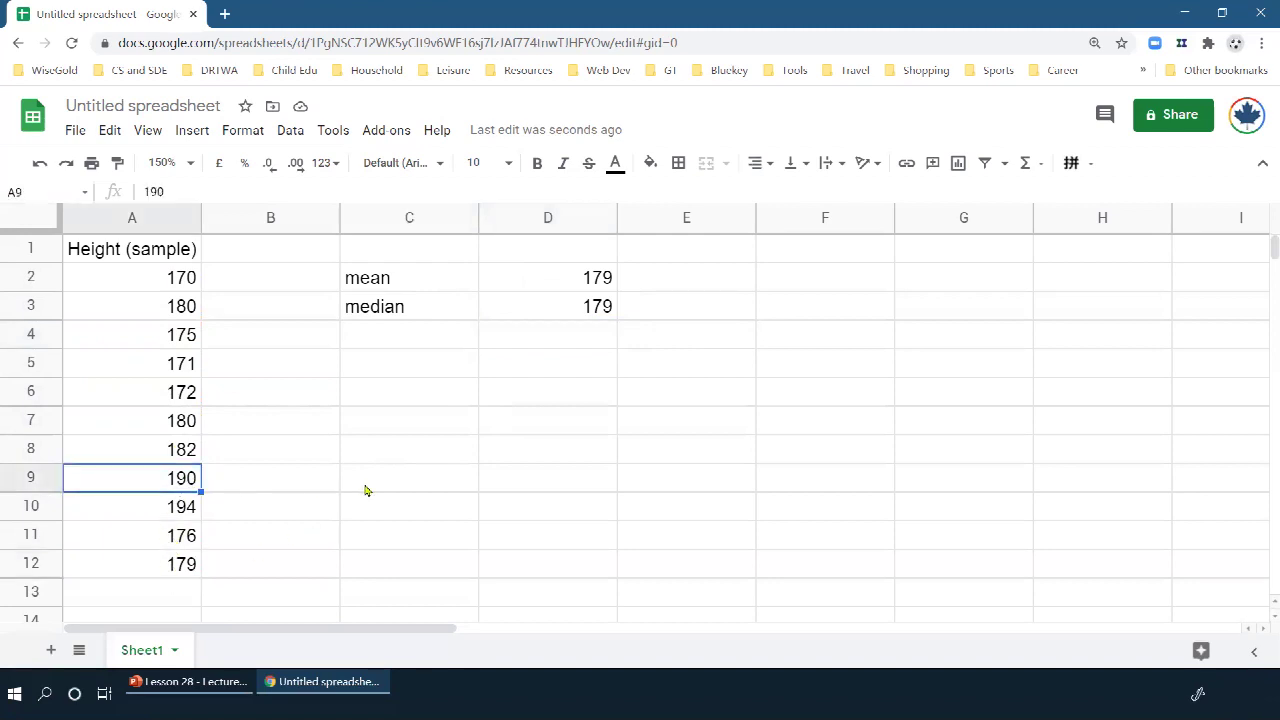
type("2")
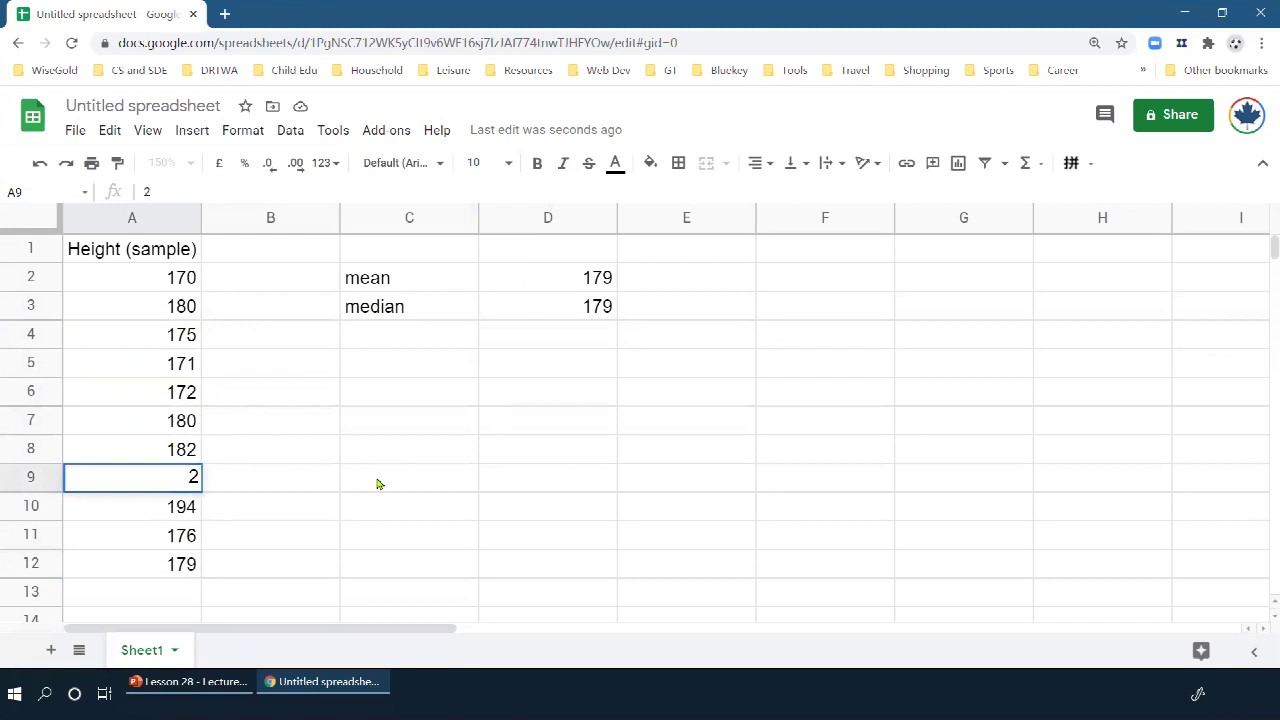
type("30")
key("Return")
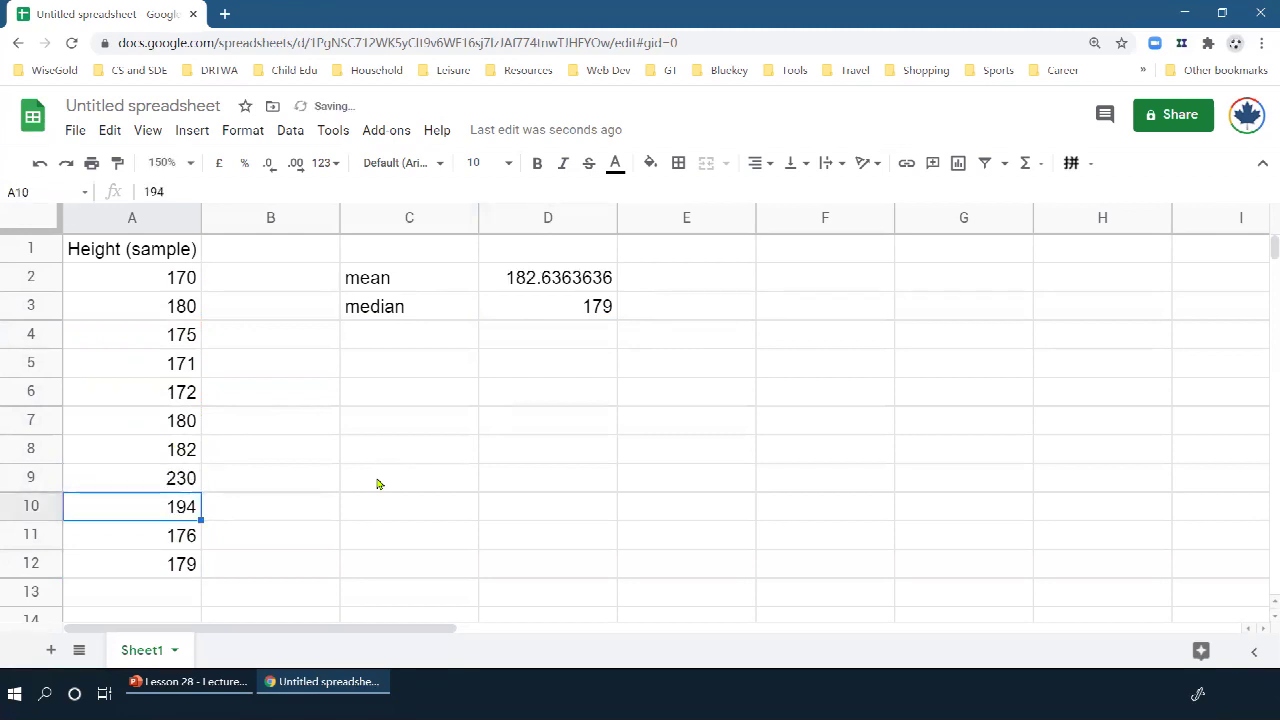
Compare the outlier height in A9 with the median in D3 to examine how it affects the statistics.
left_click(163, 487)
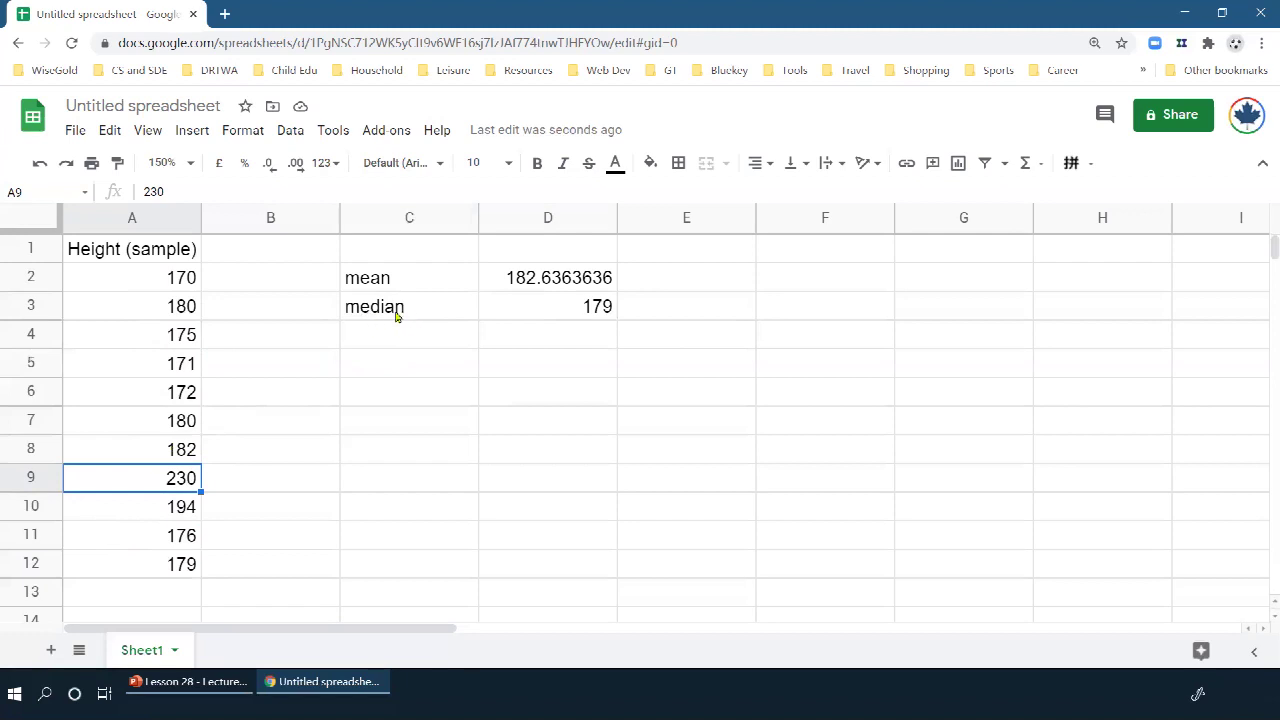
left_click(530, 312)
left_click(401, 311)
left_click(519, 313)
left_click(391, 316)
left_click(524, 314)
left_click(414, 314)
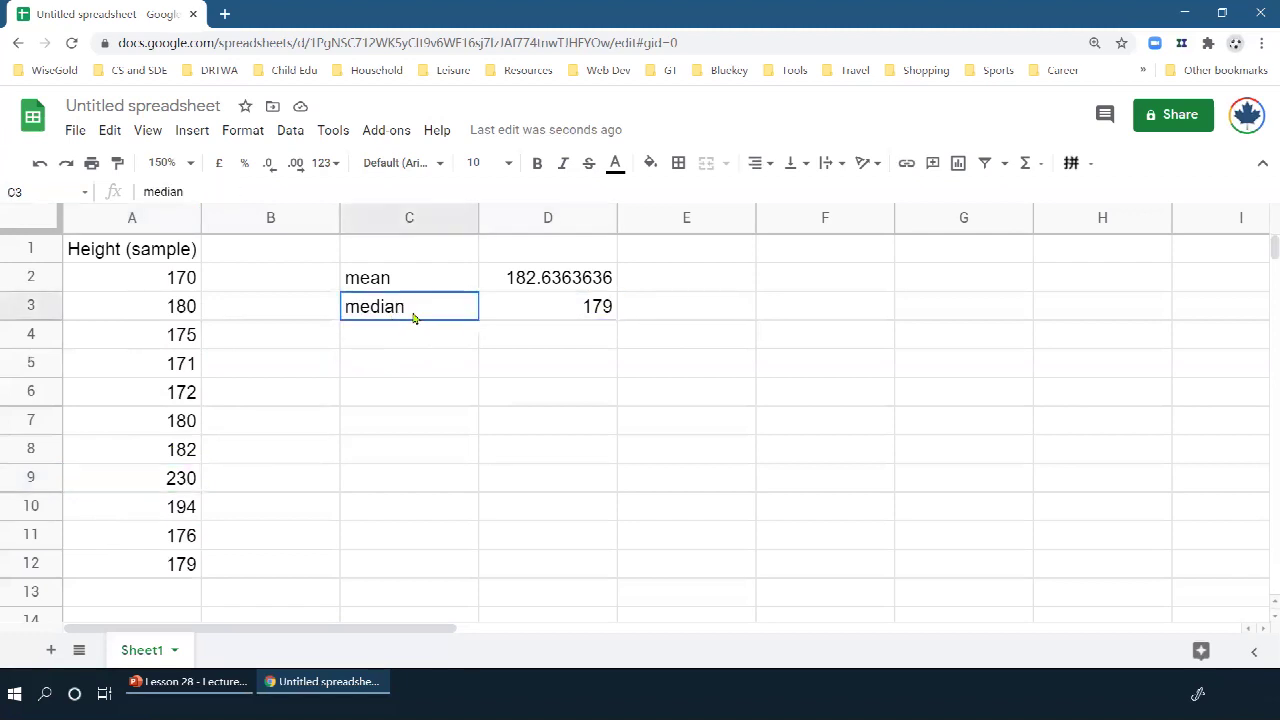
left_click(525, 315)
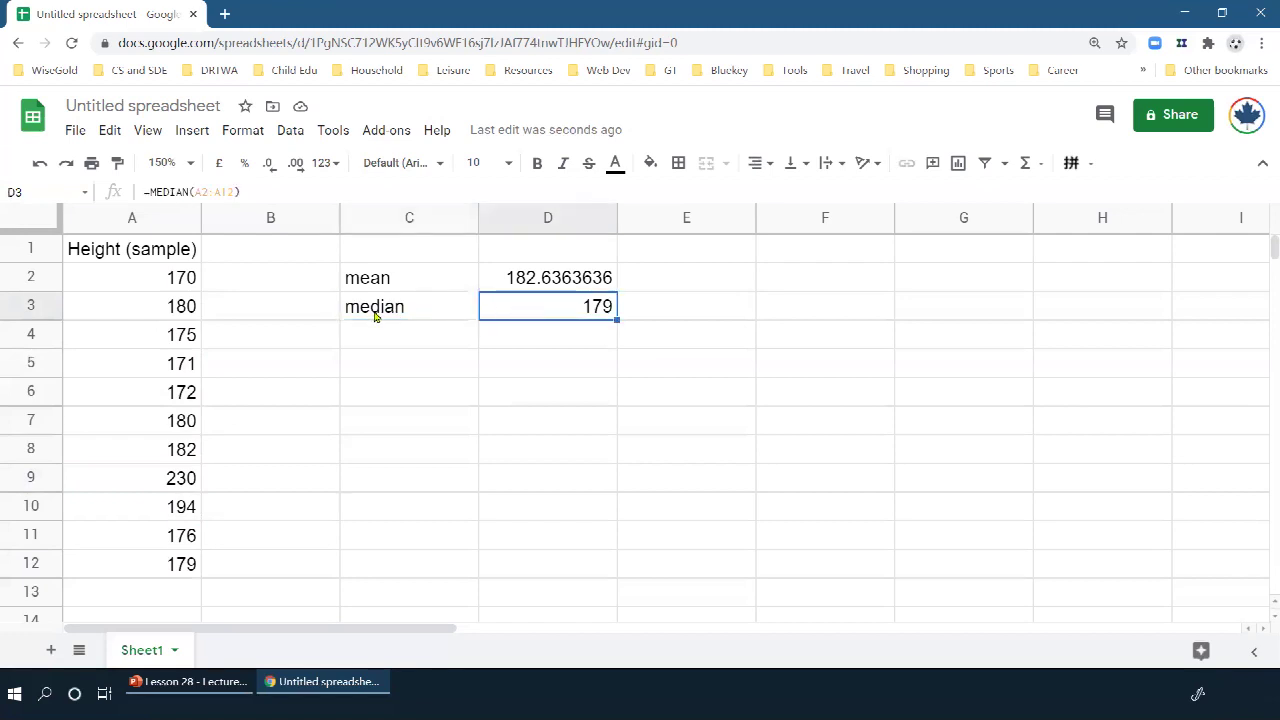
left_click(165, 481)
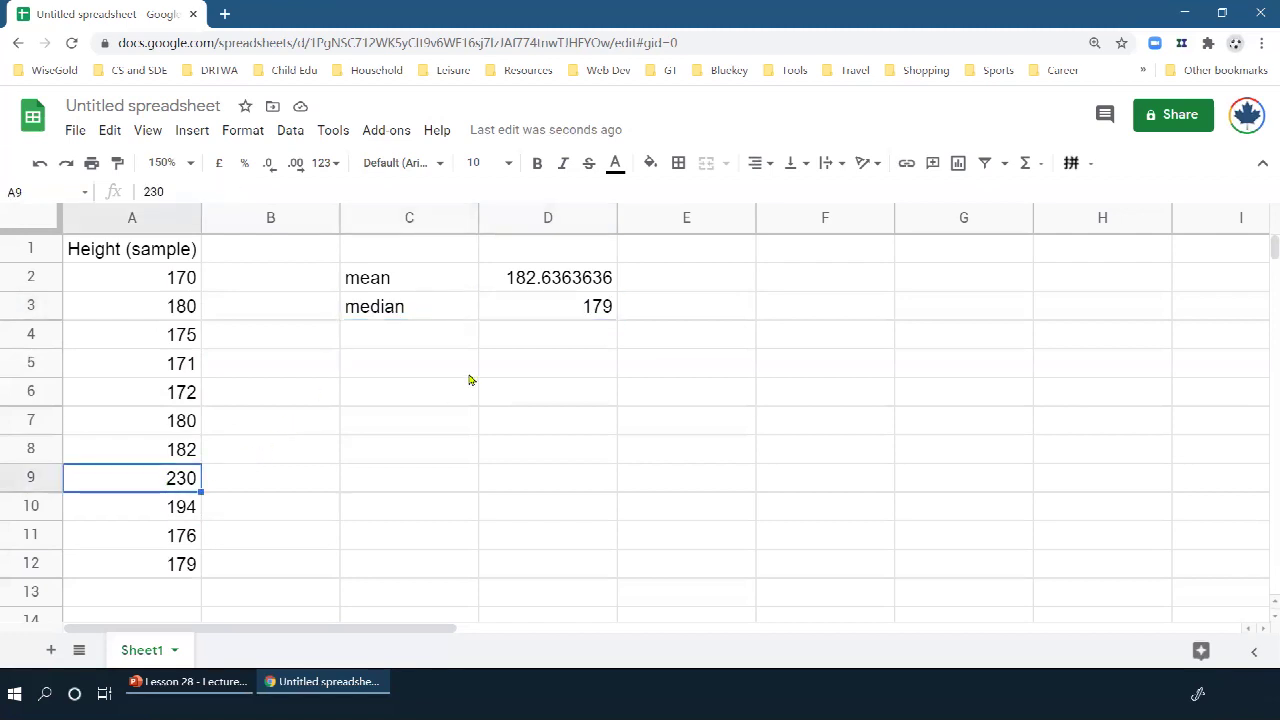
left_click(418, 348)
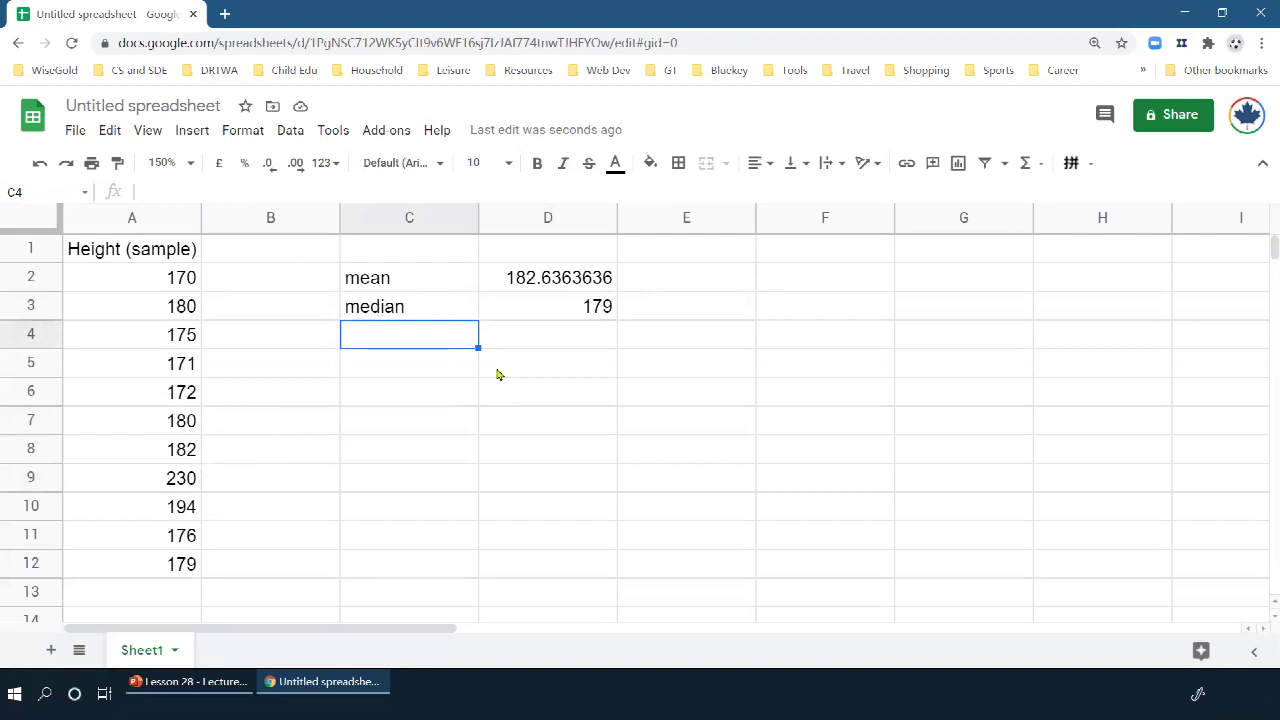
Format the mean in D2 to show two decimal places.
left_click(540, 275)
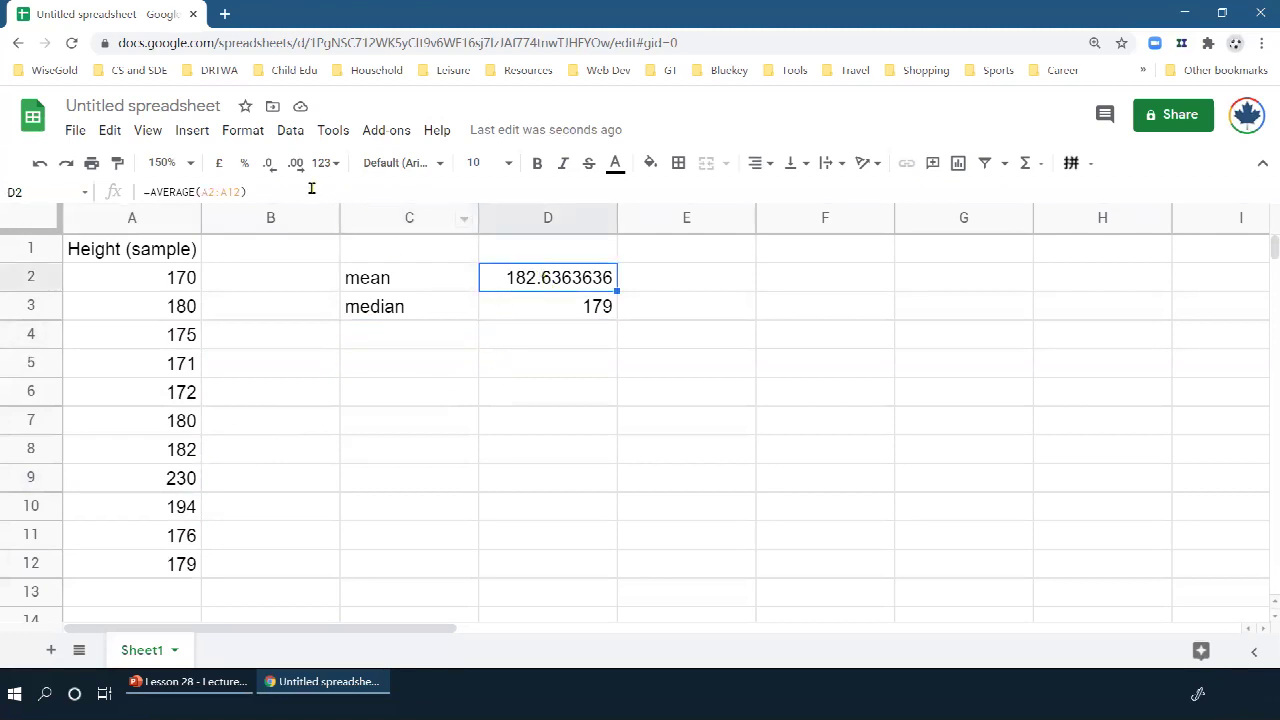
left_click(268, 164)
left_click(268, 164)
left_click(268, 164)
left_click(268, 164)
left_click(268, 164)
left_click(268, 164)
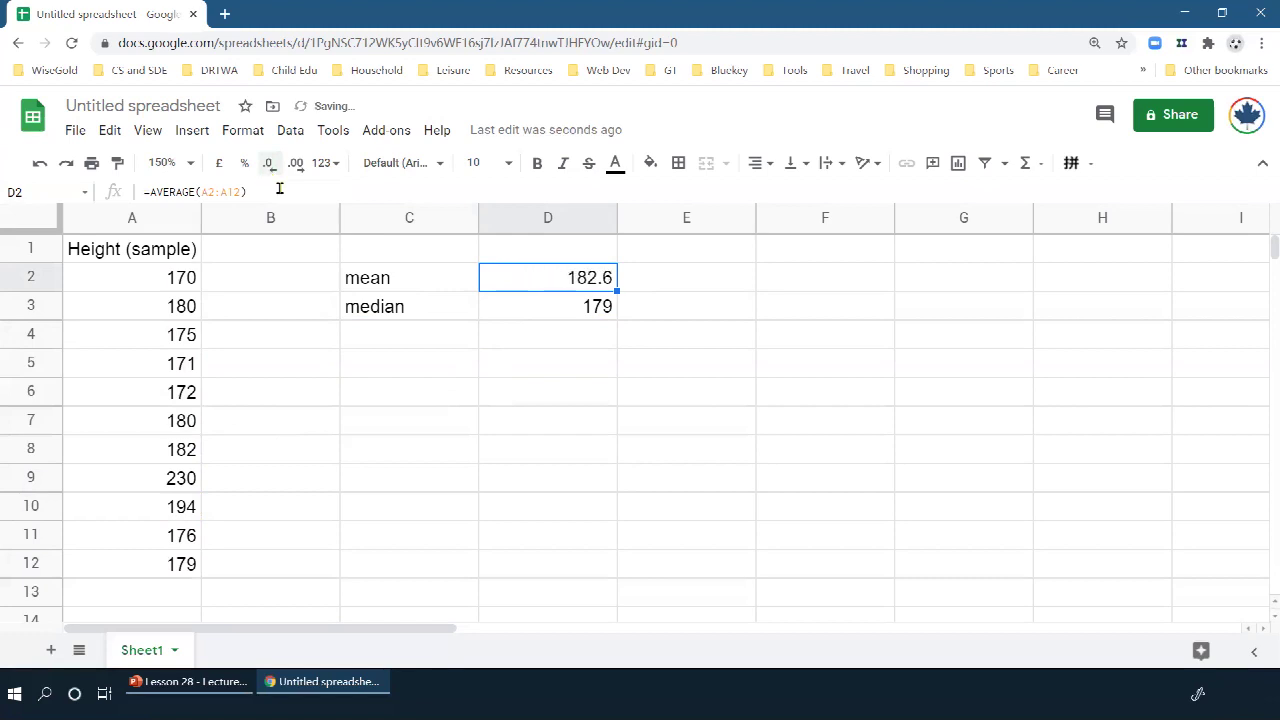
left_click(294, 166)
left_click(403, 335)
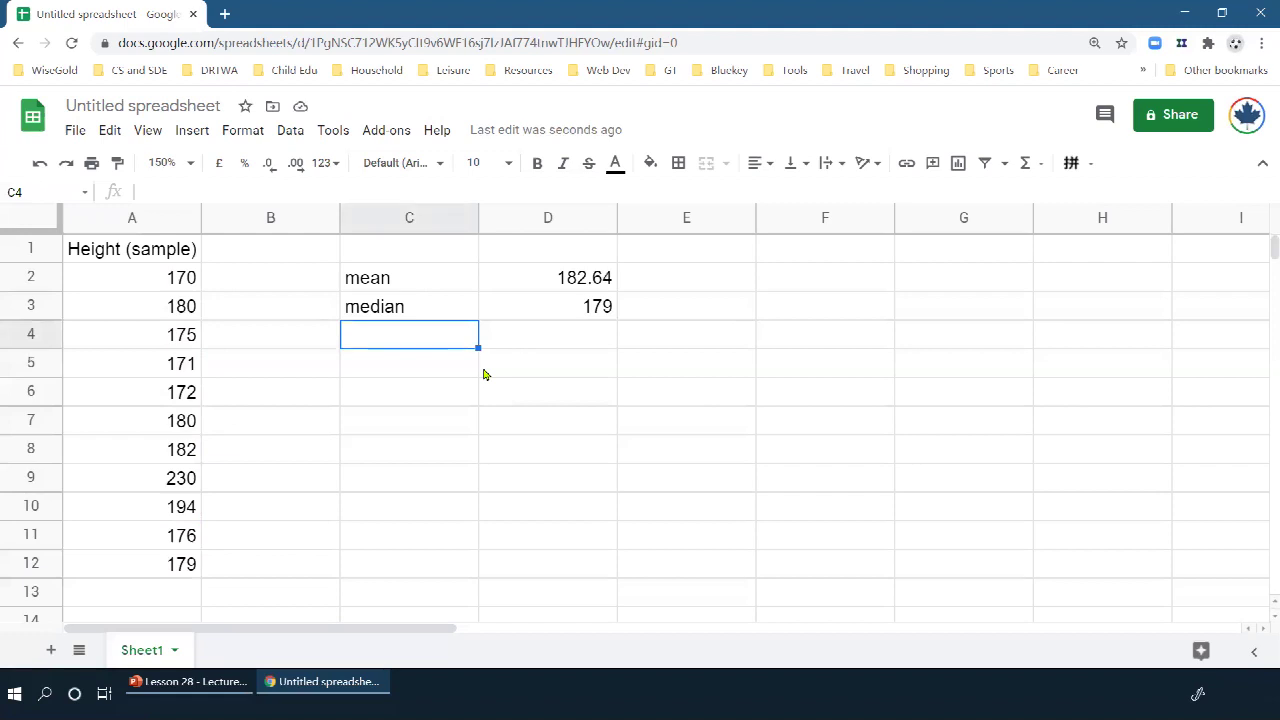
key("Right")
type("=mode")
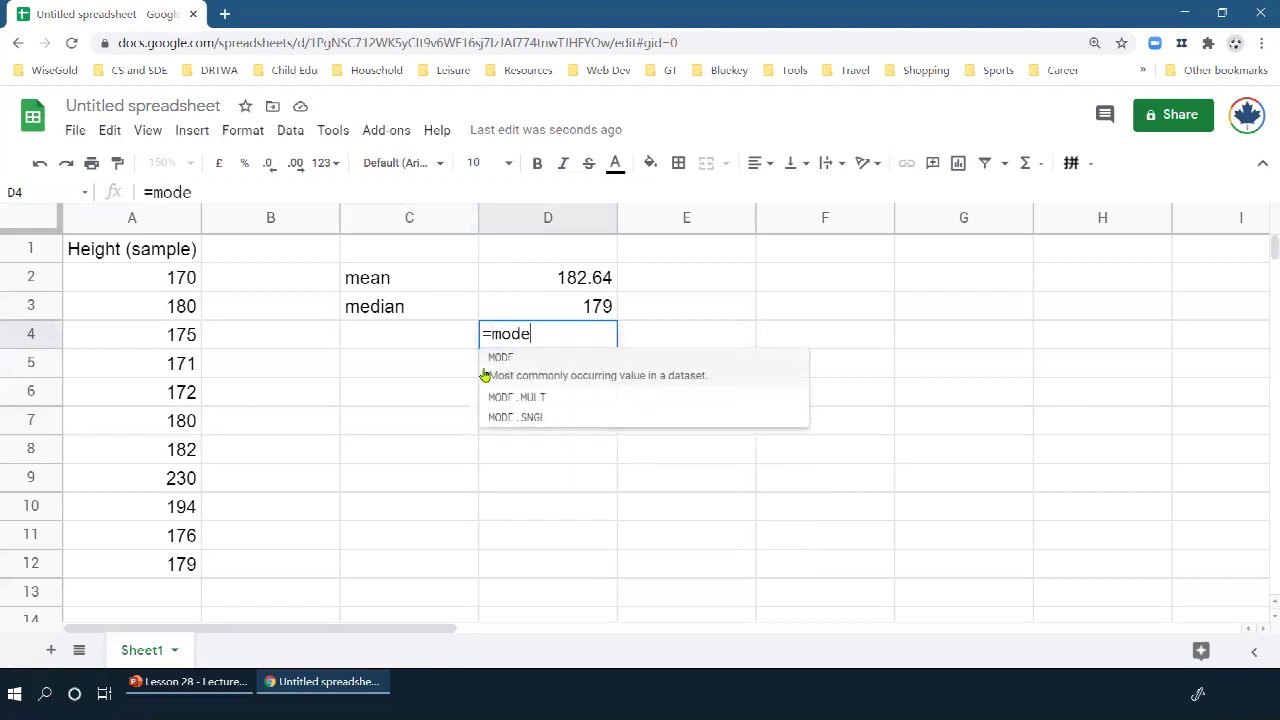
key("BackSpace")
key("BackSpace")
key("BackSpace")
key("BackSpace")
key("BackSpace")
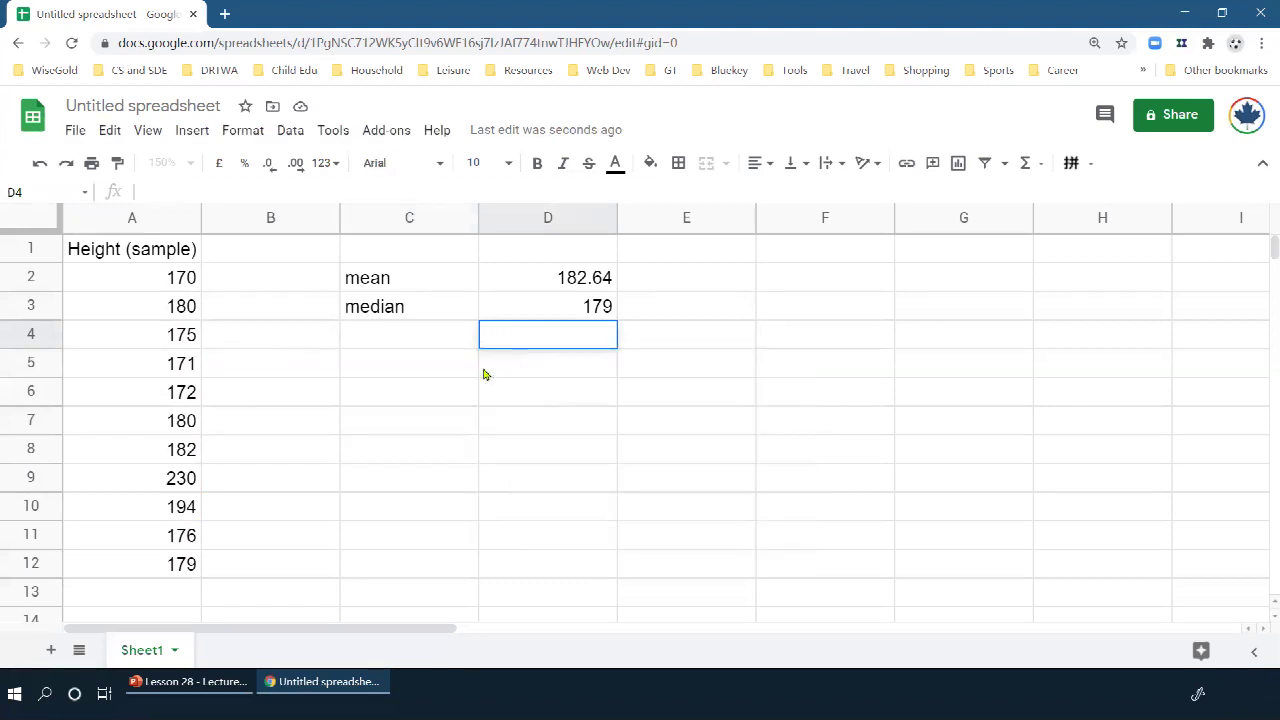
Label cell C4 "mode" below the median label and select the cell beside it, D4.
key("Left")
type("mode")
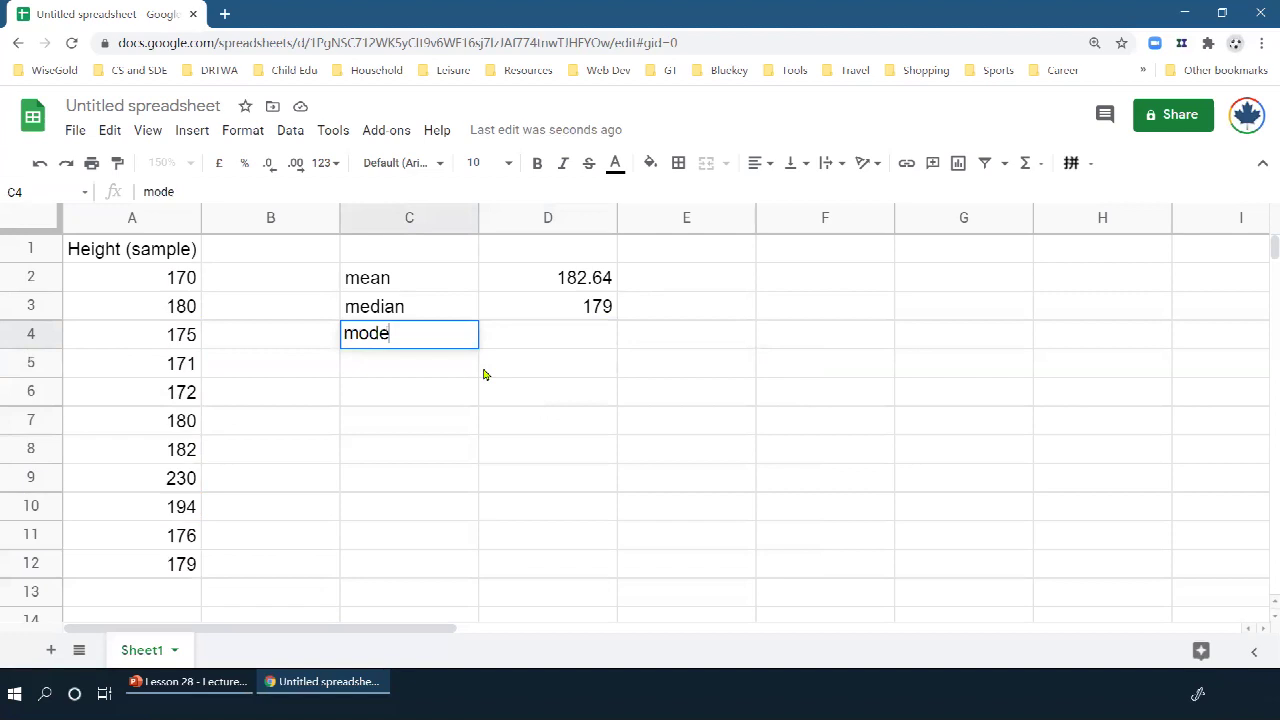
key("Right")
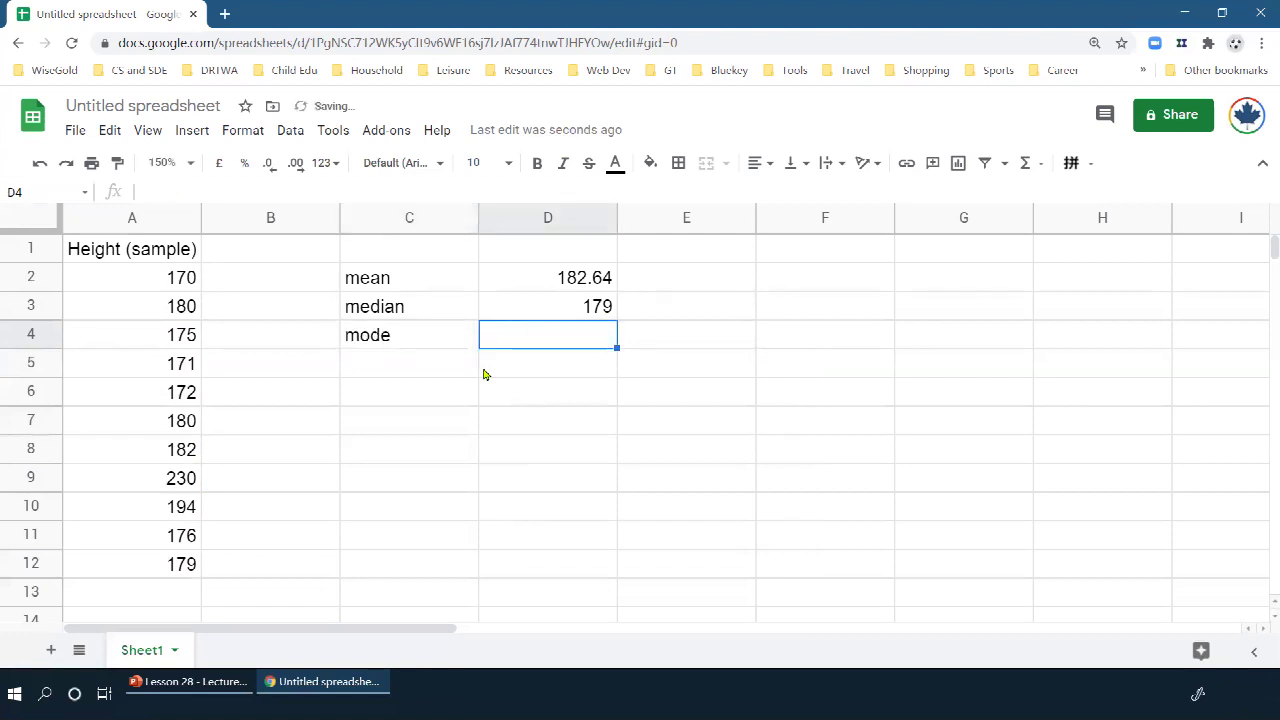
Calculate the mode of the heights in D4 with the formula =MODE(A2:A12).
type("=")
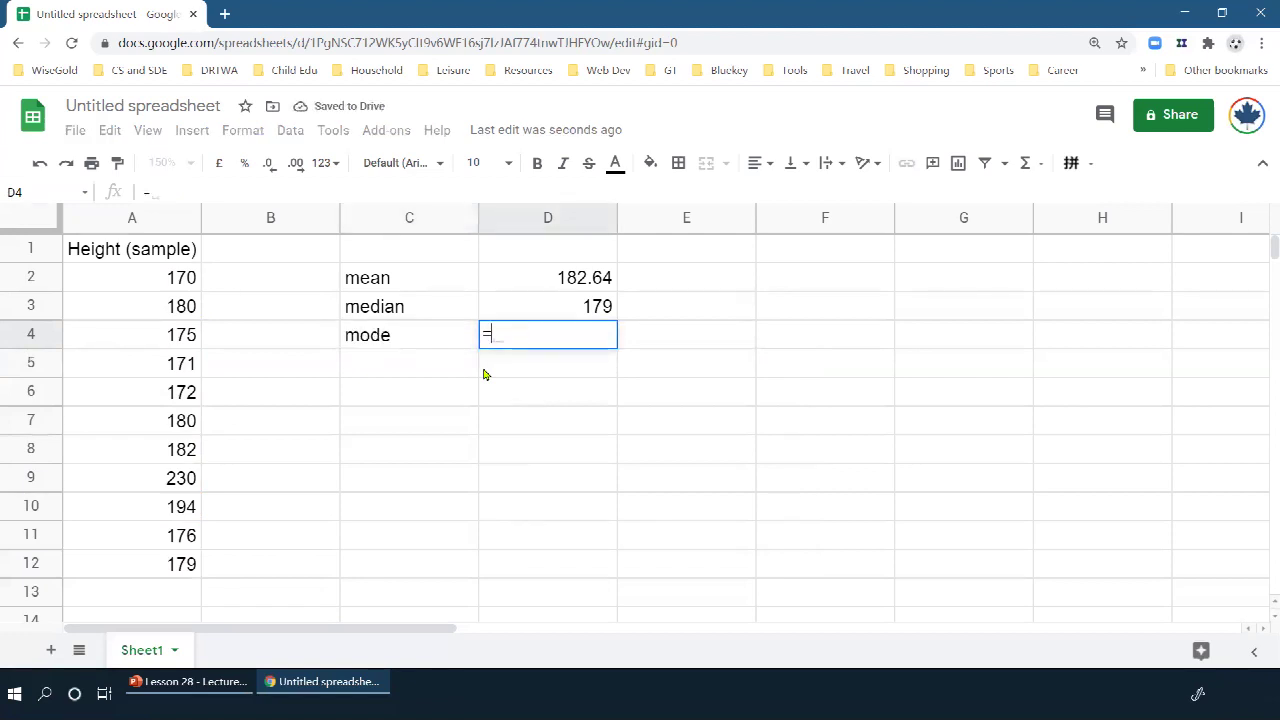
type("mode")
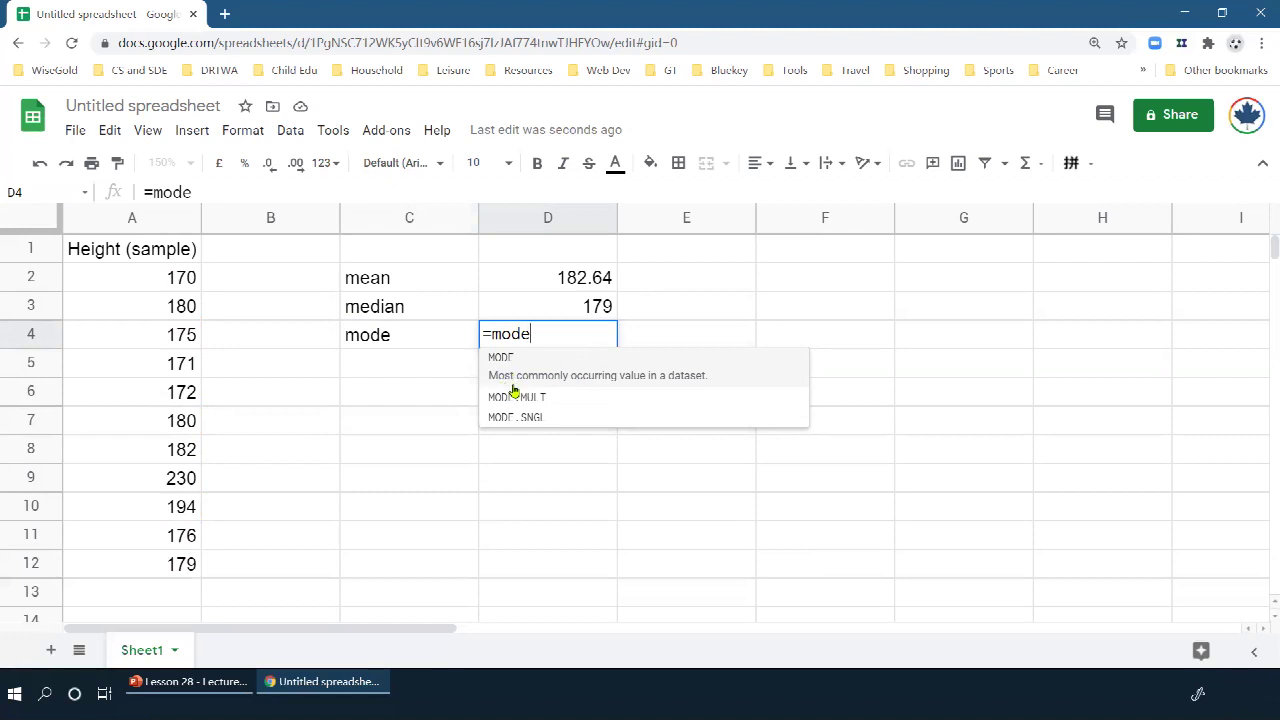
left_click(679, 372)
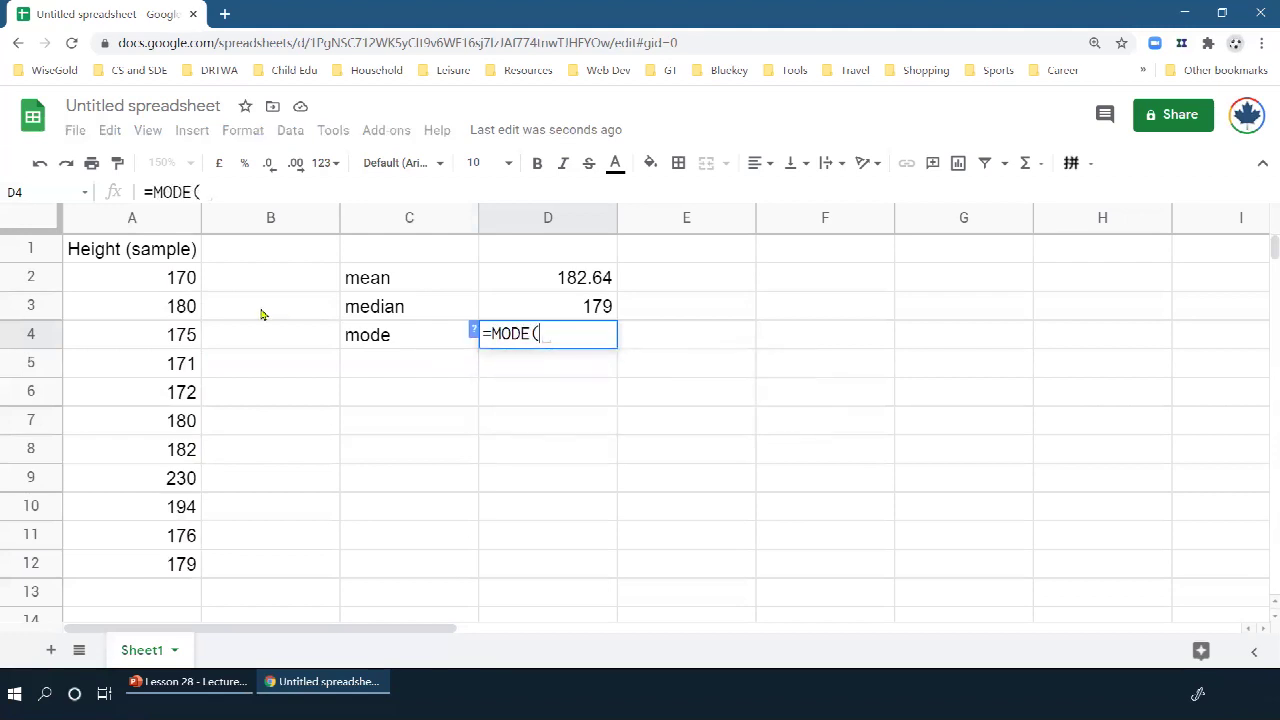
left_click_drag(182, 282, 155, 570)
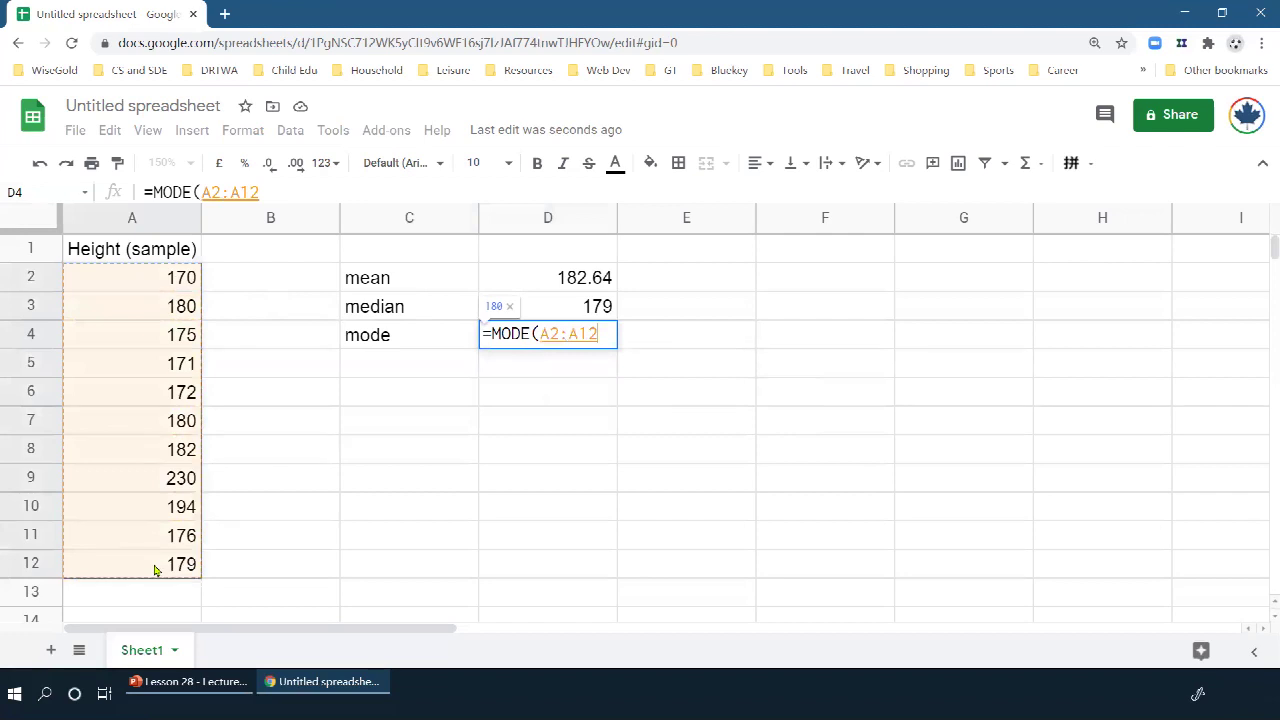
type(")")
key("Return")
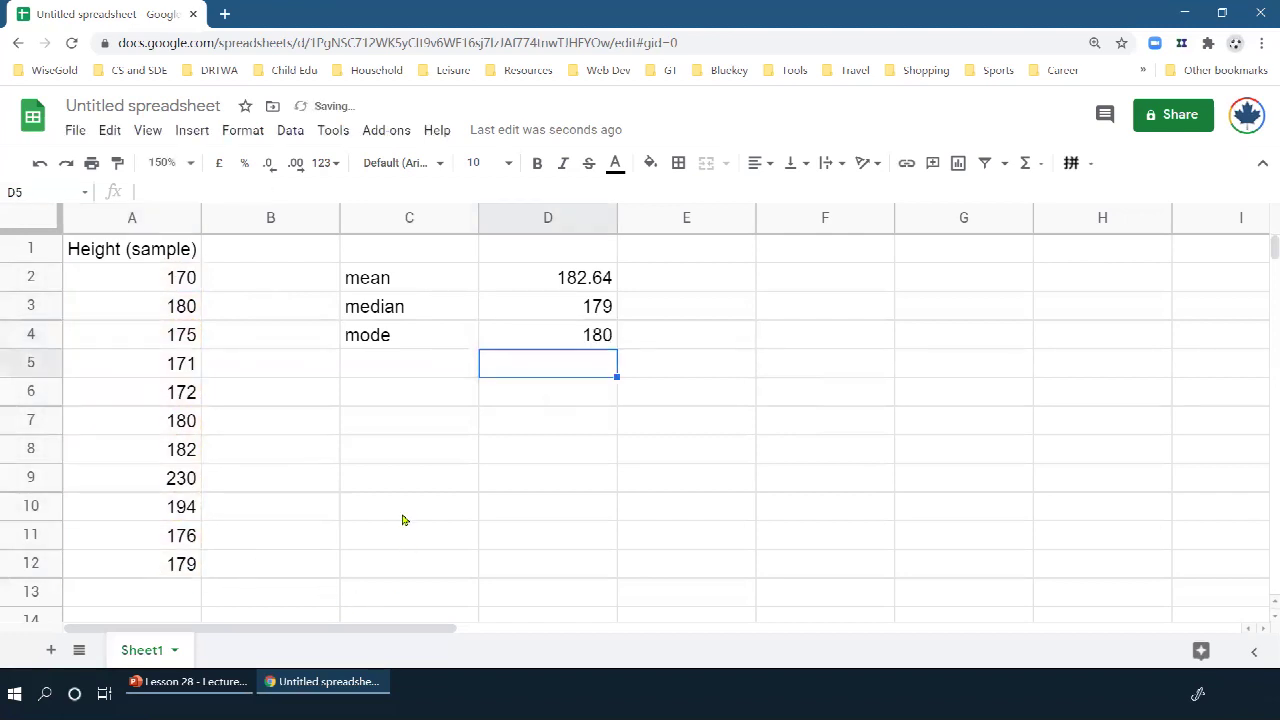
Check the mode in D4 against the repeated heights in A3 and A7, and review the three statistics in C2:D4.
left_click(532, 347)
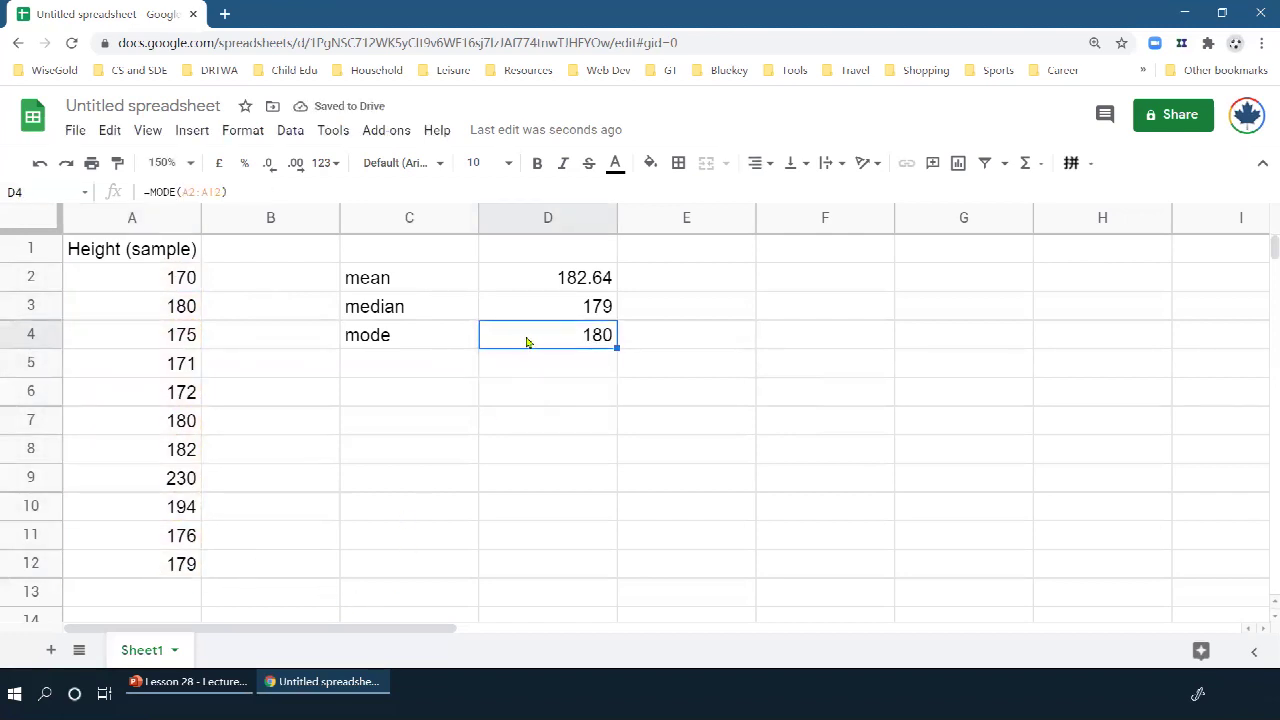
left_click(180, 315)
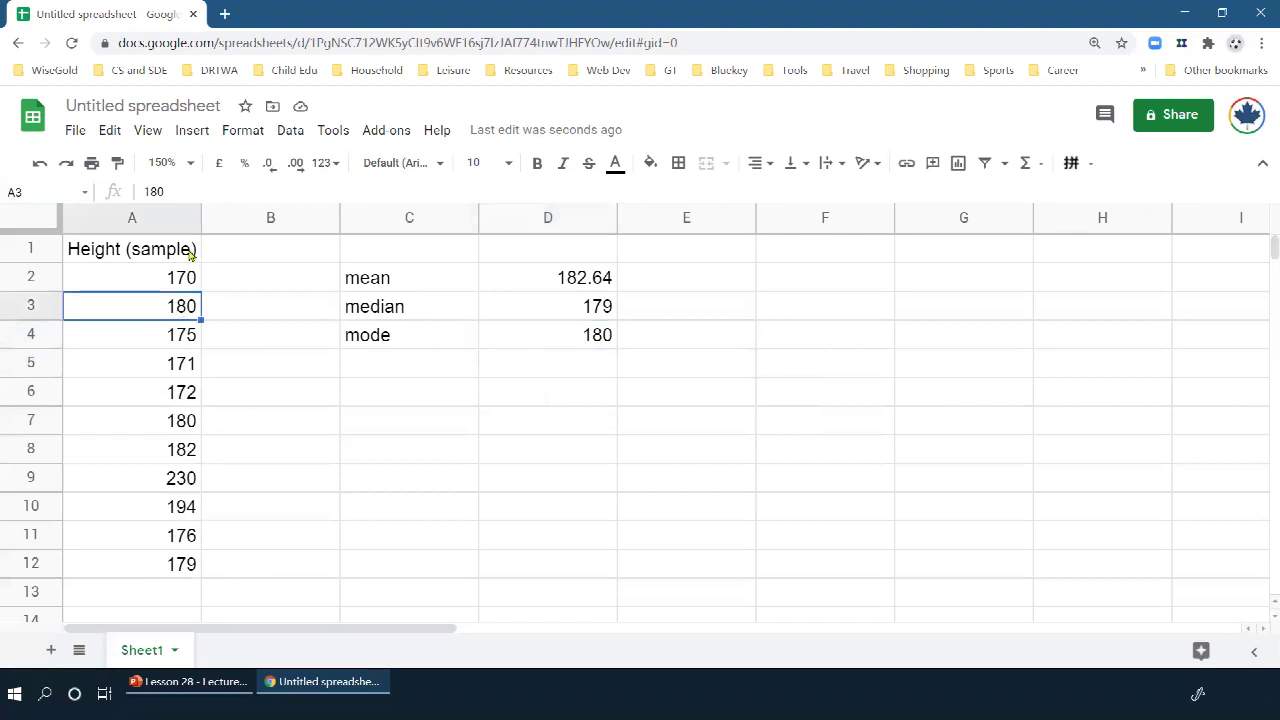
left_click(168, 430, "ctrl")
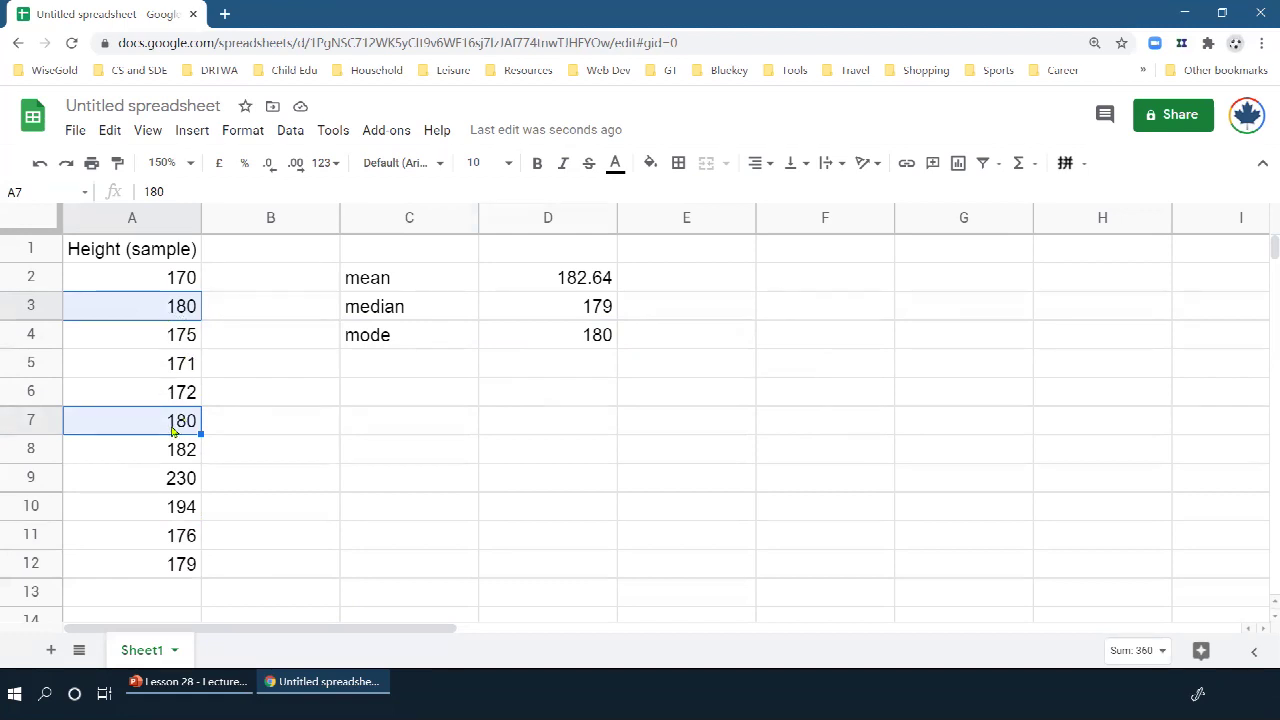
left_click(397, 395)
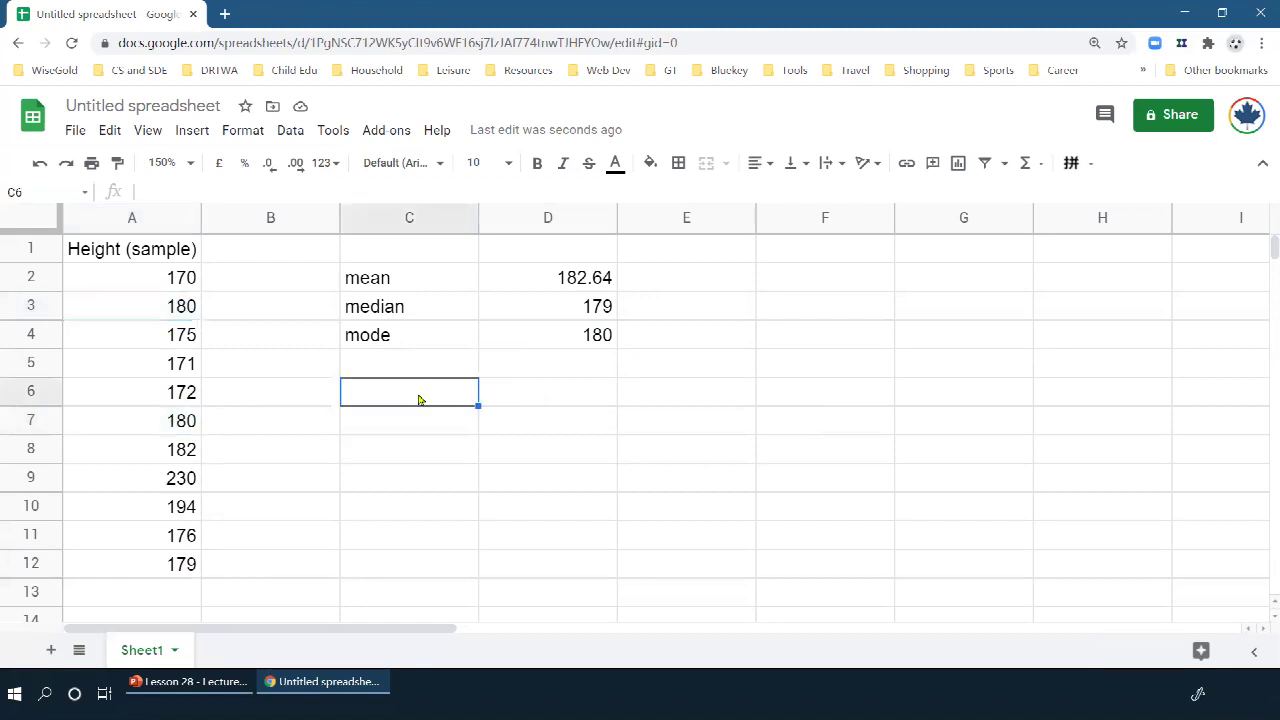
left_click_drag(372, 280, 543, 346)
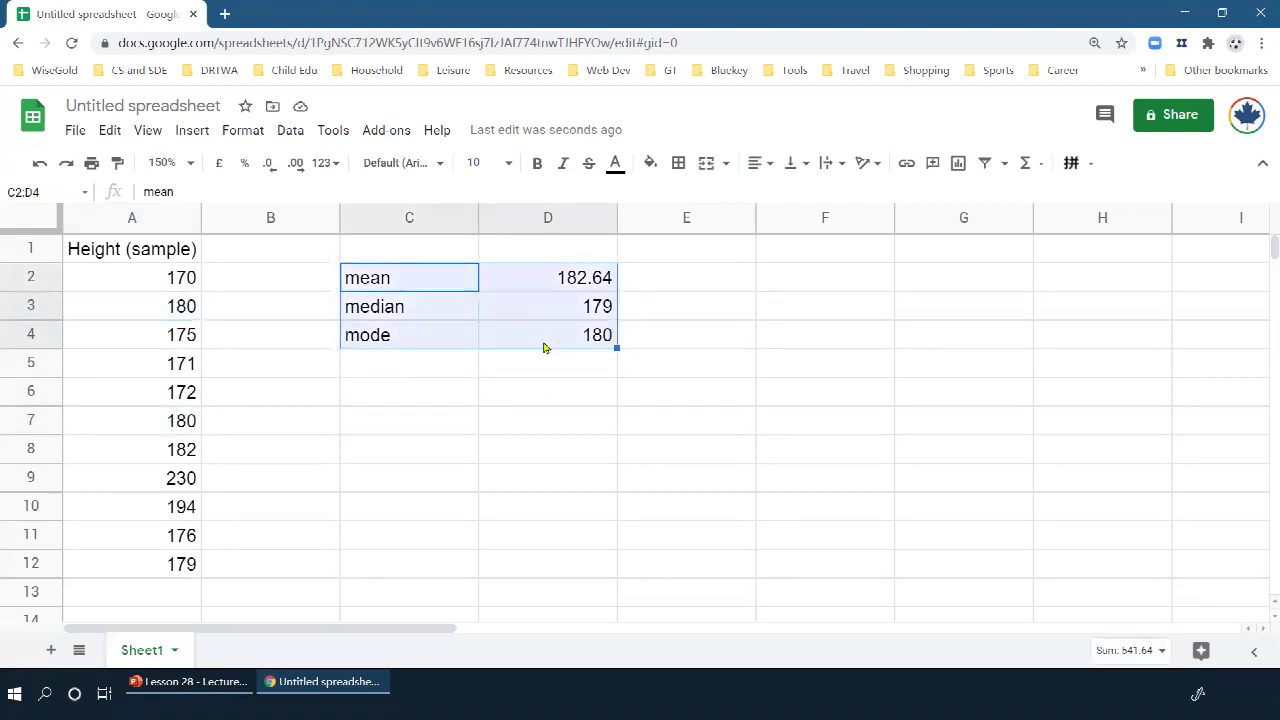
left_click(433, 402)
left_click_drag(371, 286, 551, 336)
left_click(407, 399)
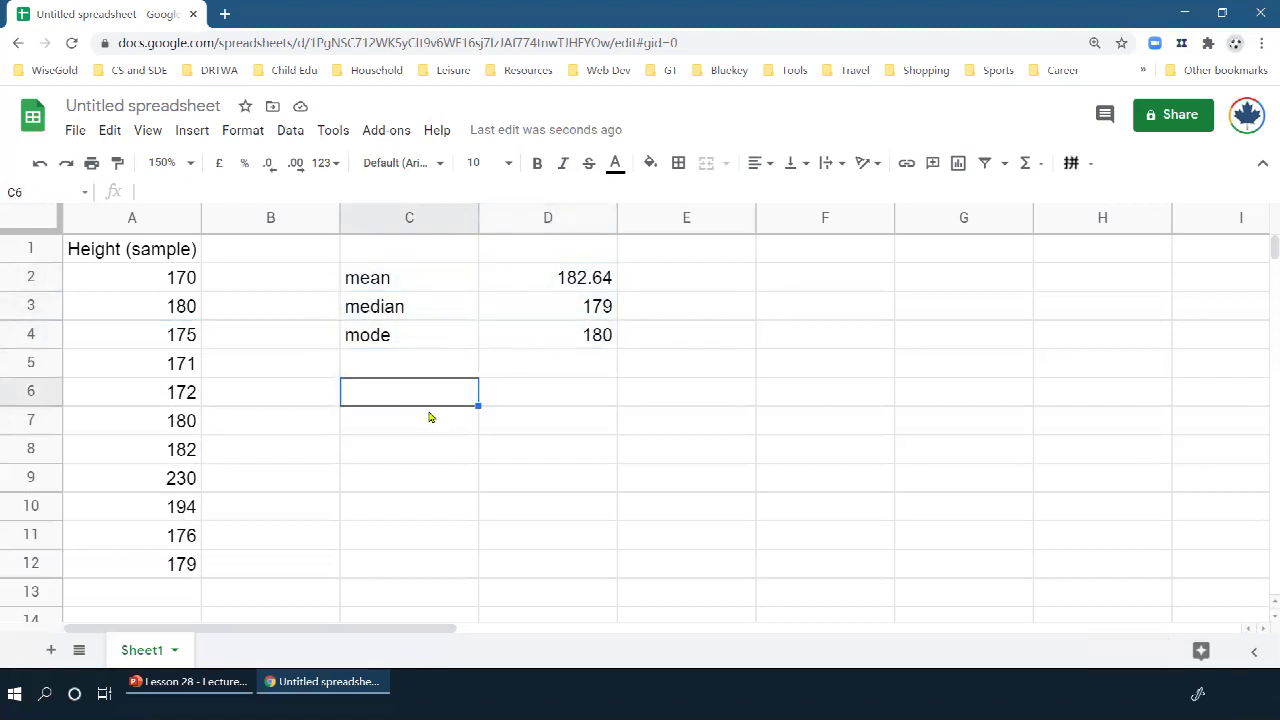
type("=range")
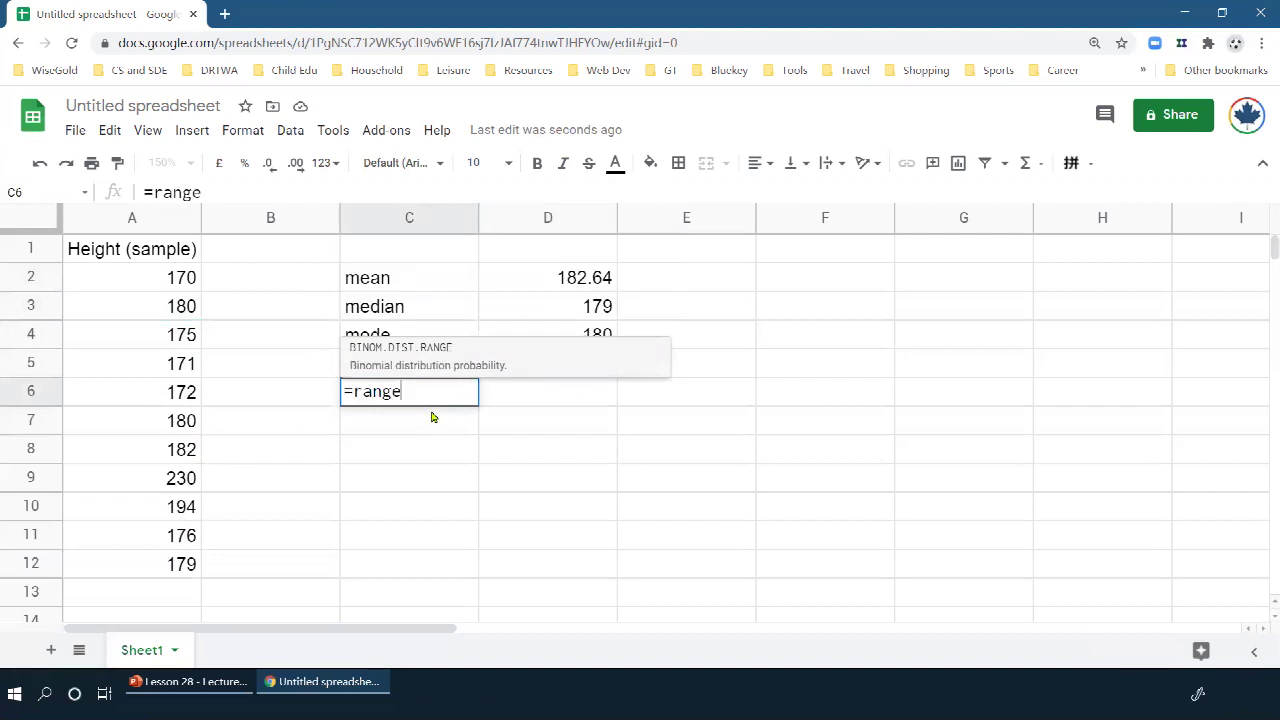
key("BackSpace")
key("BackSpace")
key("BackSpace")
key("BackSpace")
key("BackSpace")
key("BackSpace")
key("Escape")
Label cell C6 "range" as plain text and select the cell beside it, D6.
type("range")
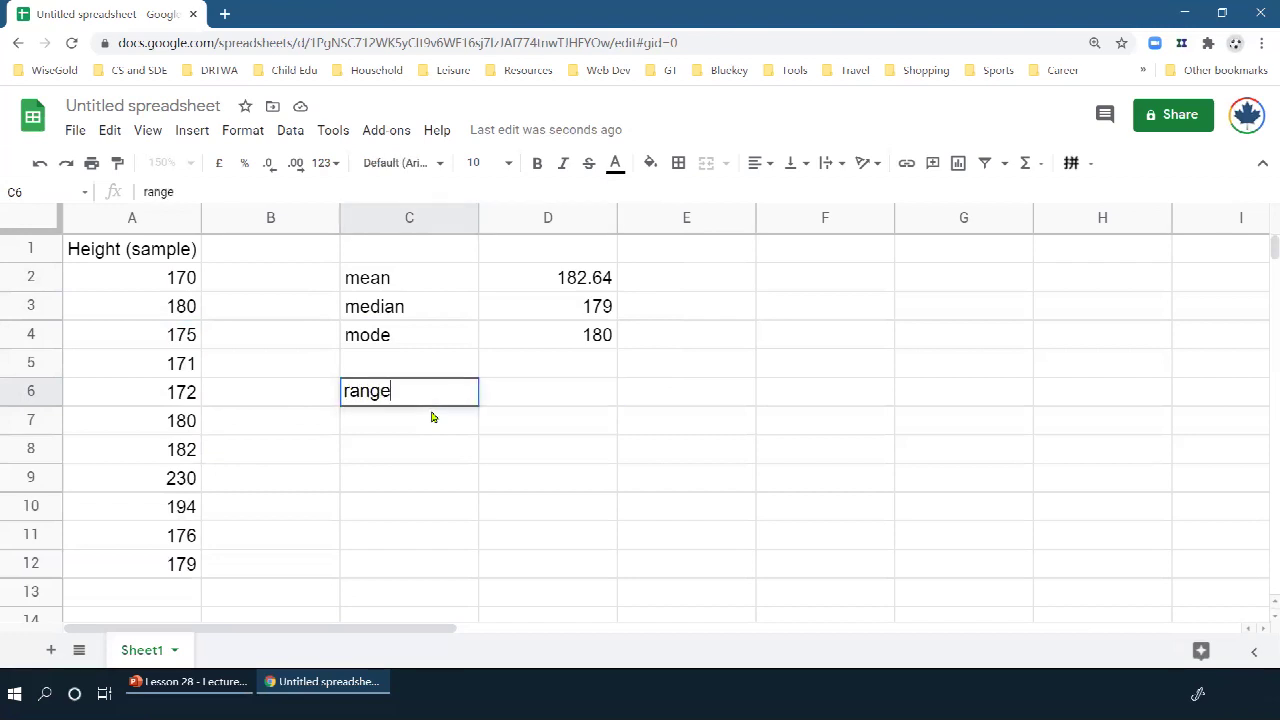
key("Return")
key("Right")
key("Up")
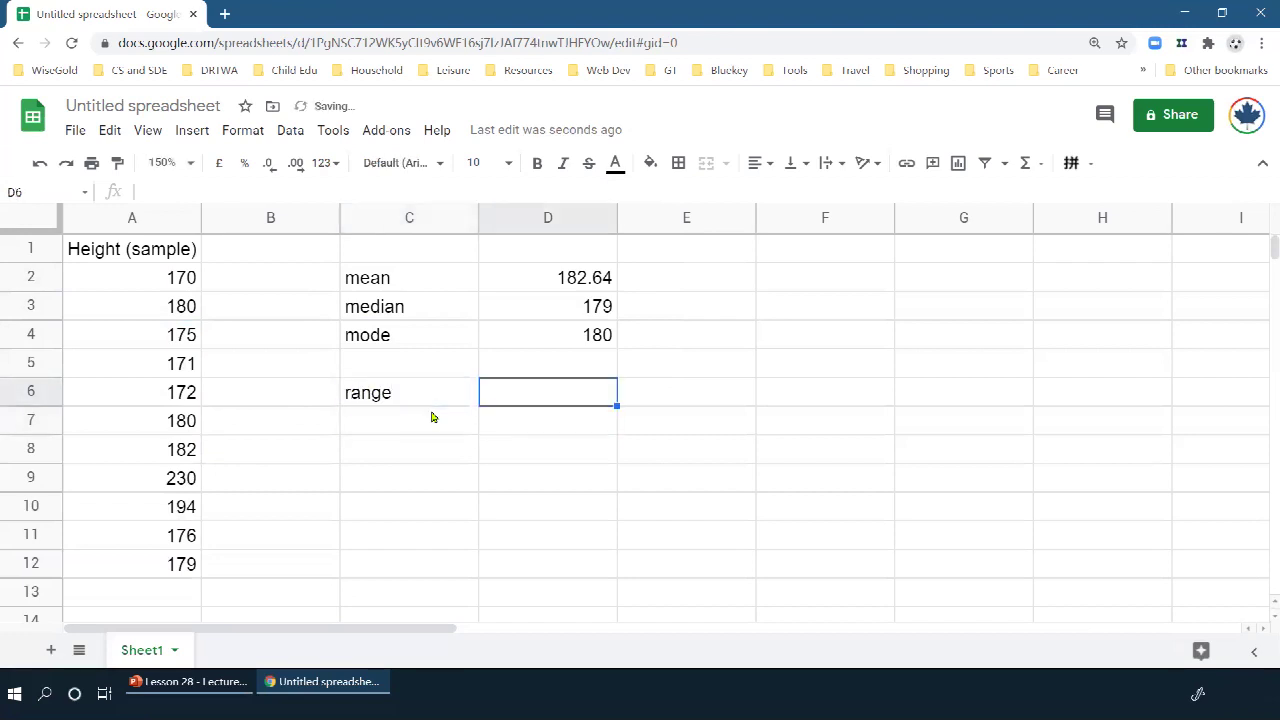
type("=")
type("a")
key("Escape")
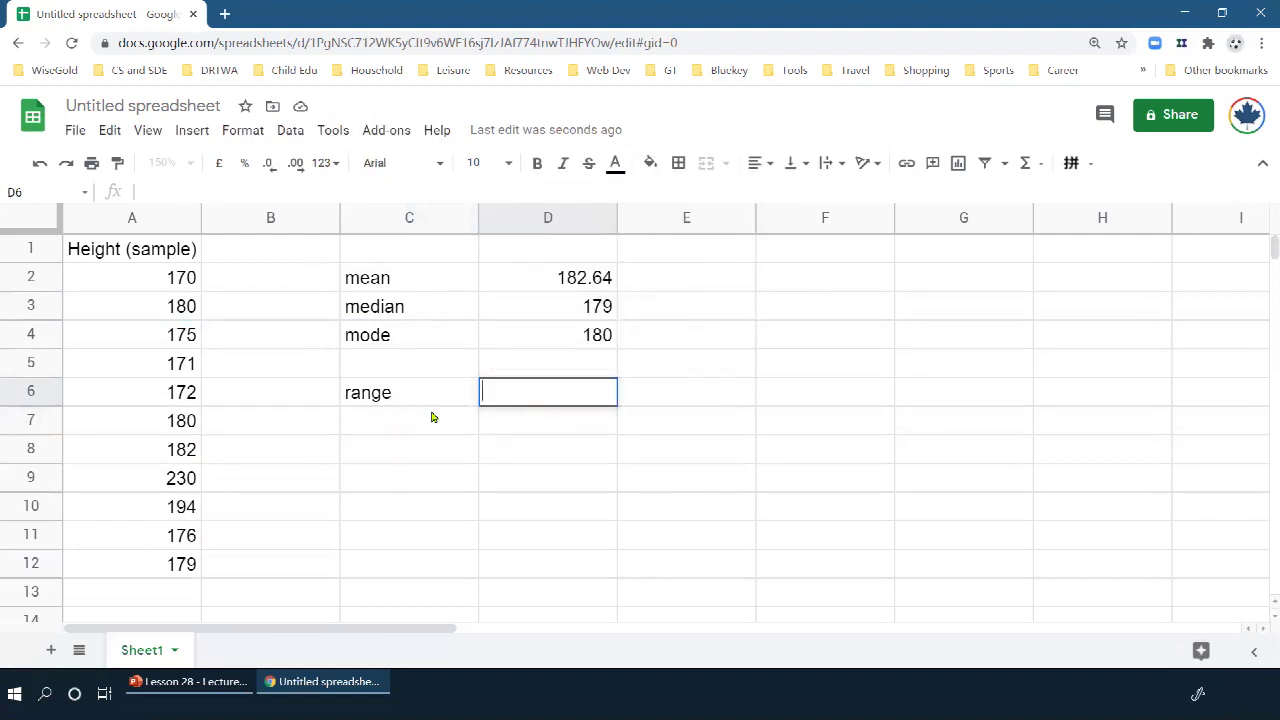
Calculate the maximum height in D6 with the formula =MAX(A2:A12).
type("=")
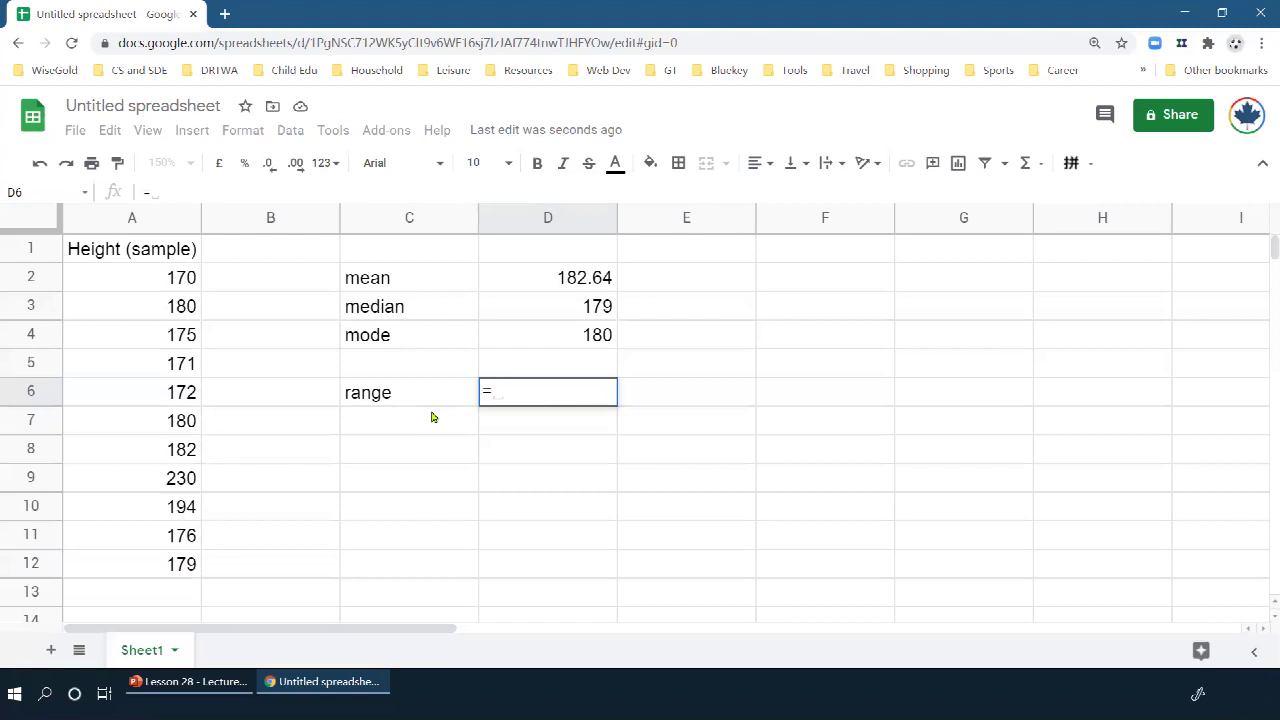
type("m")
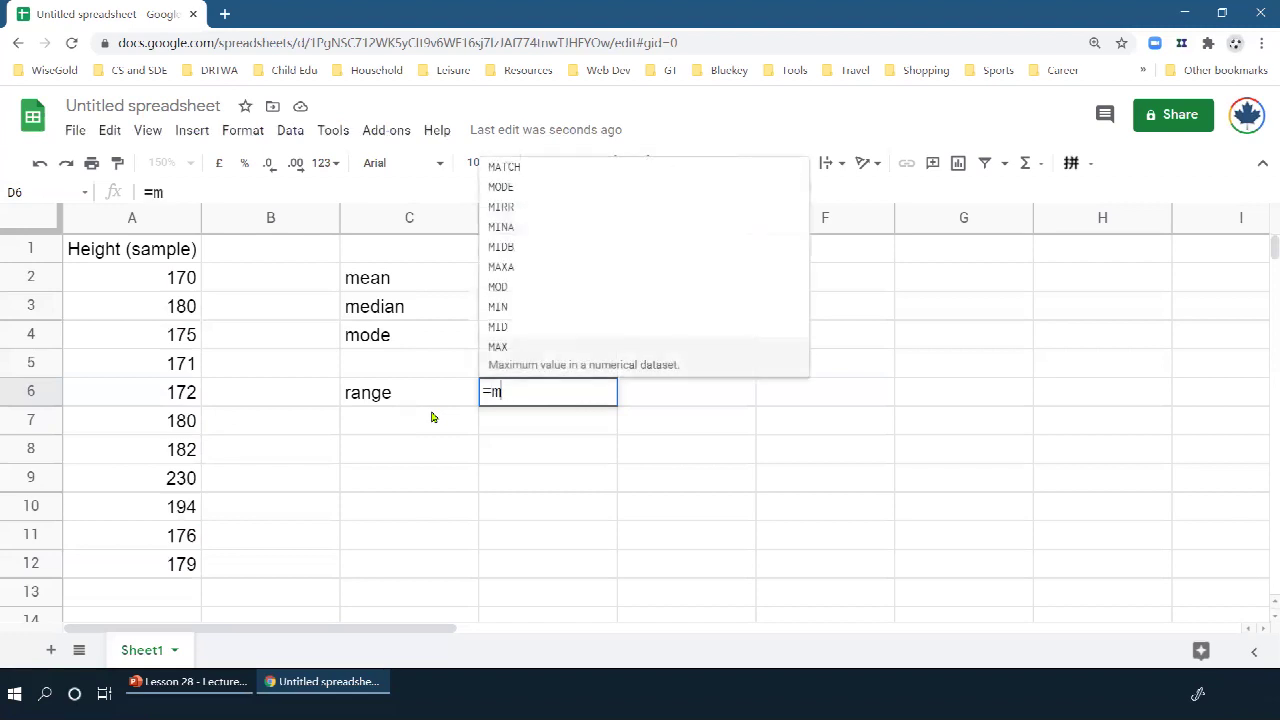
type("ax")
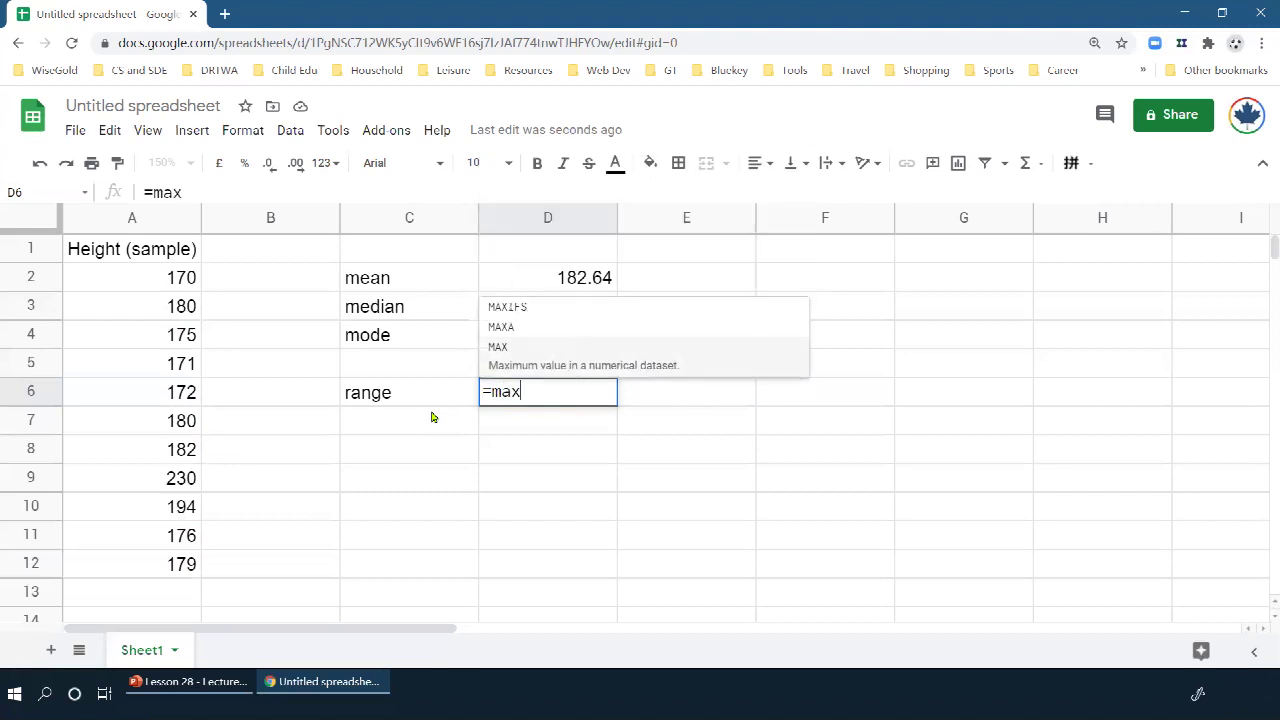
left_click(505, 366)
left_click_drag(185, 283, 170, 565)
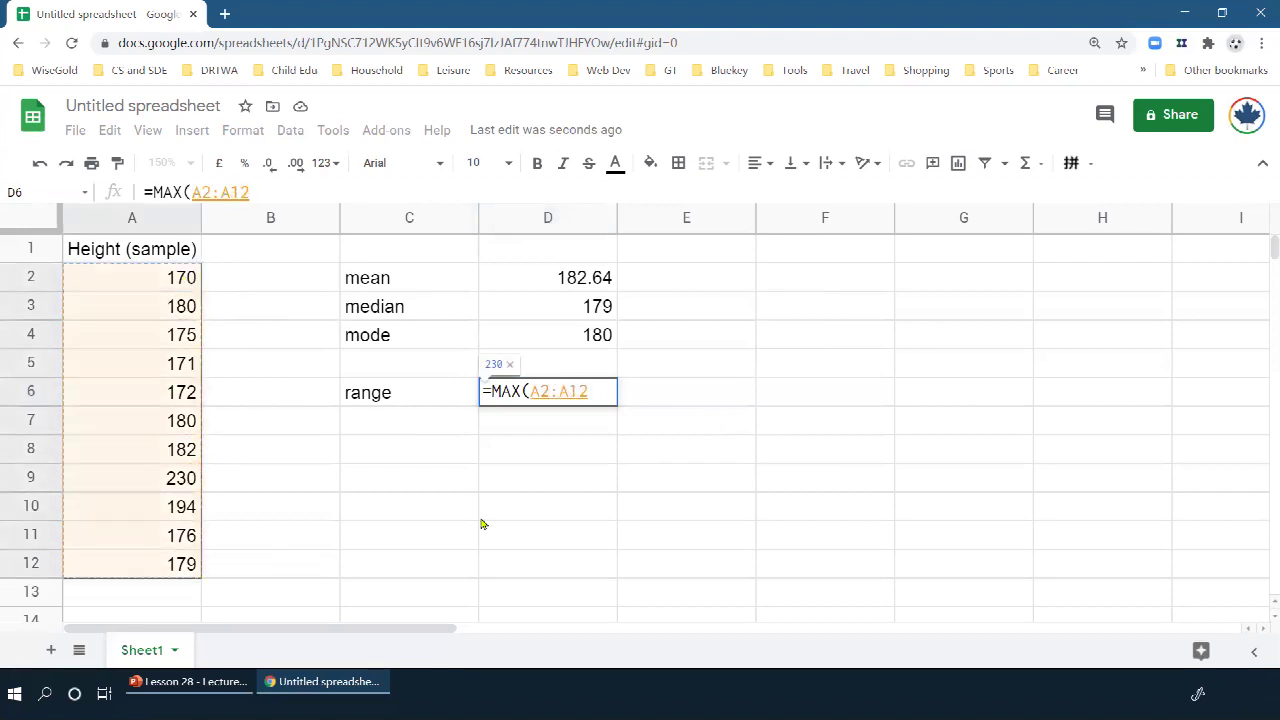
type(")")
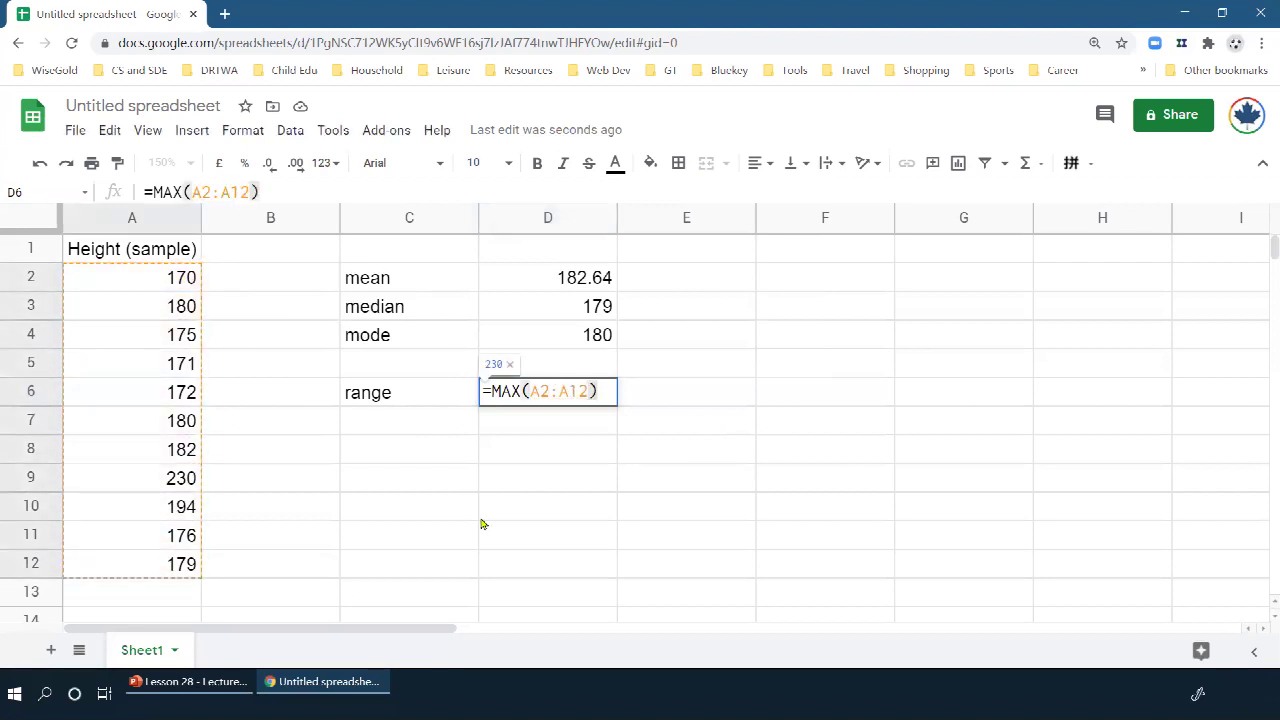
key("Return")
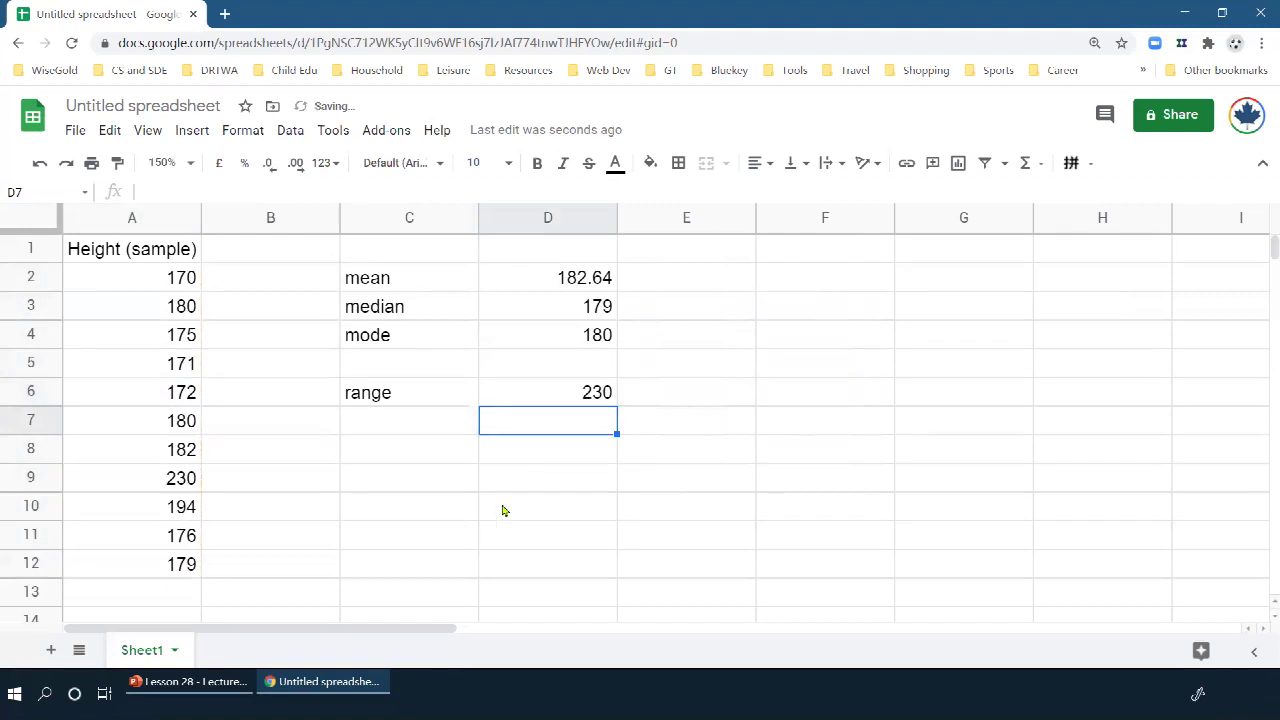
Extend the formula in D6 to subtract the minimum height, making it =MAX(A2:A12)-MIN(A2:A12).
left_click(488, 398)
left_click(293, 192)
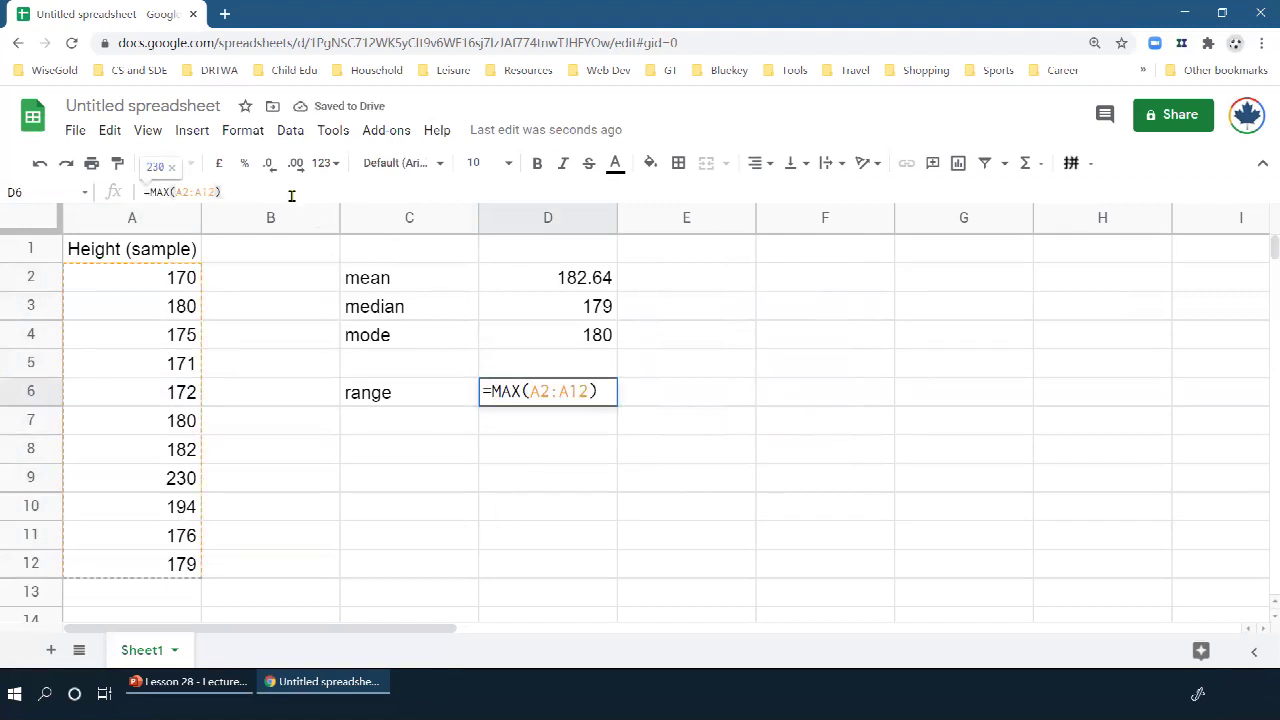
type("-min")
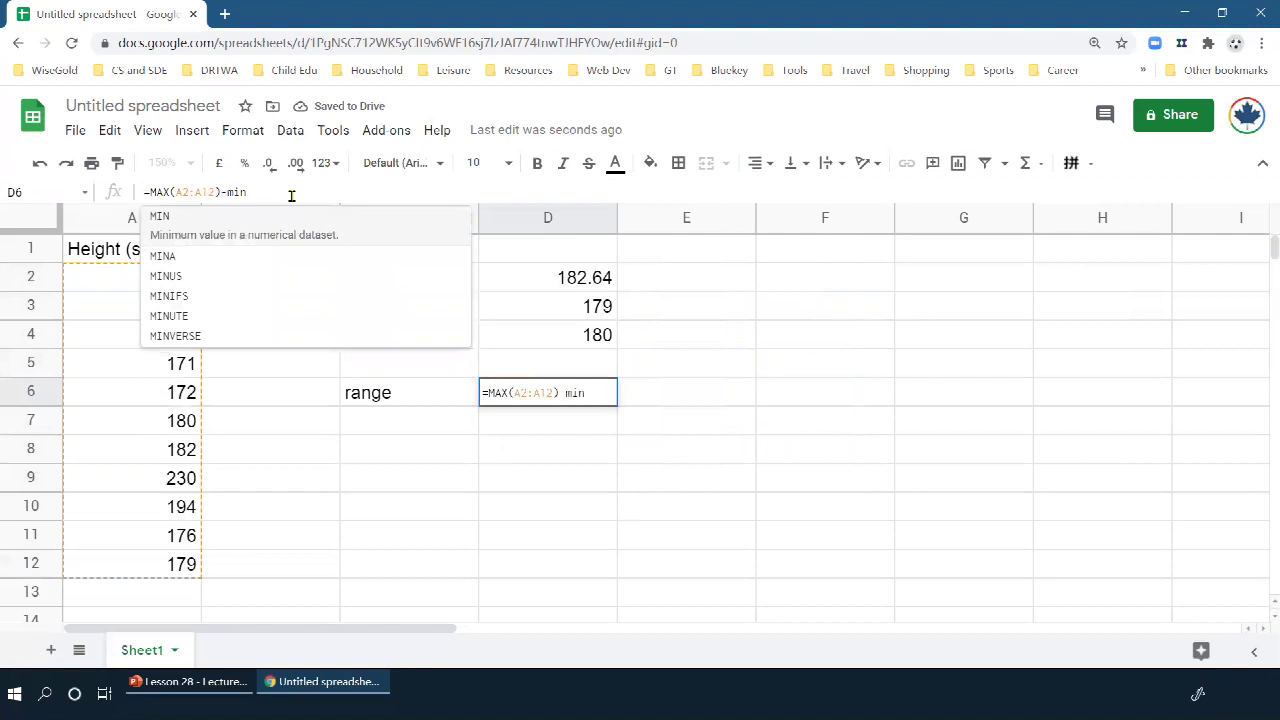
left_click(245, 215)
left_click_drag(185, 278, 173, 565)
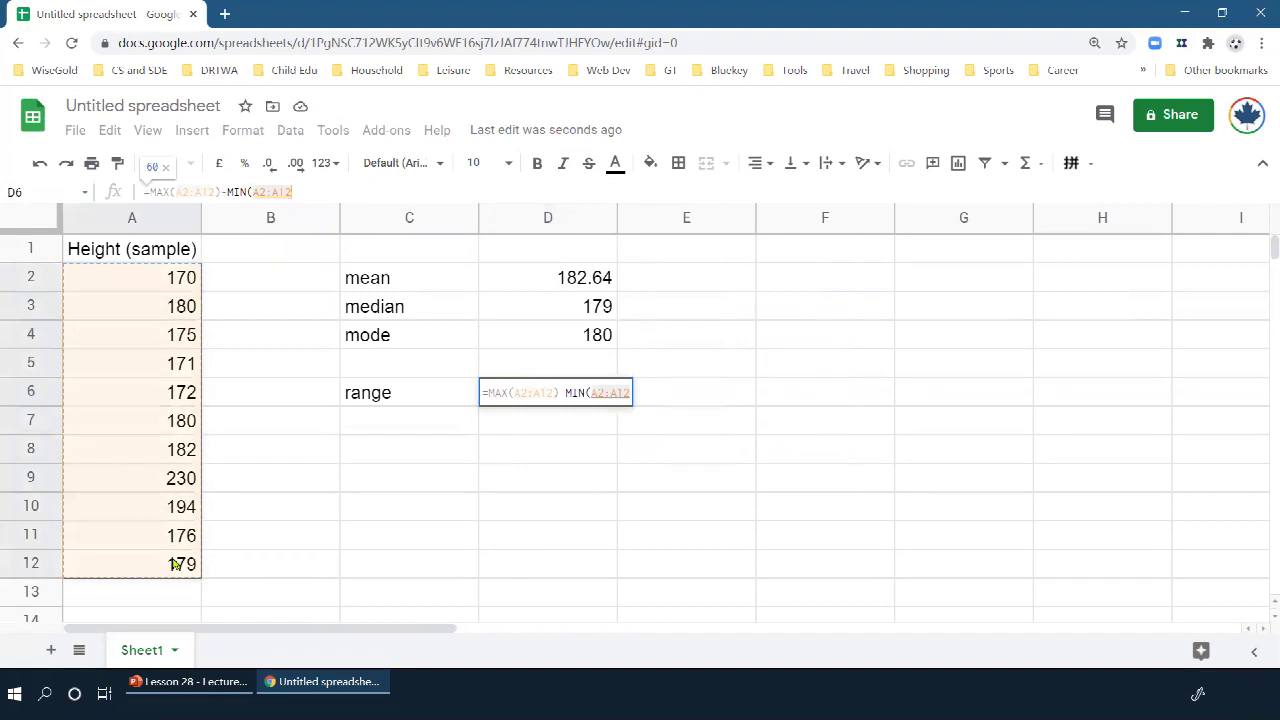
type(")")
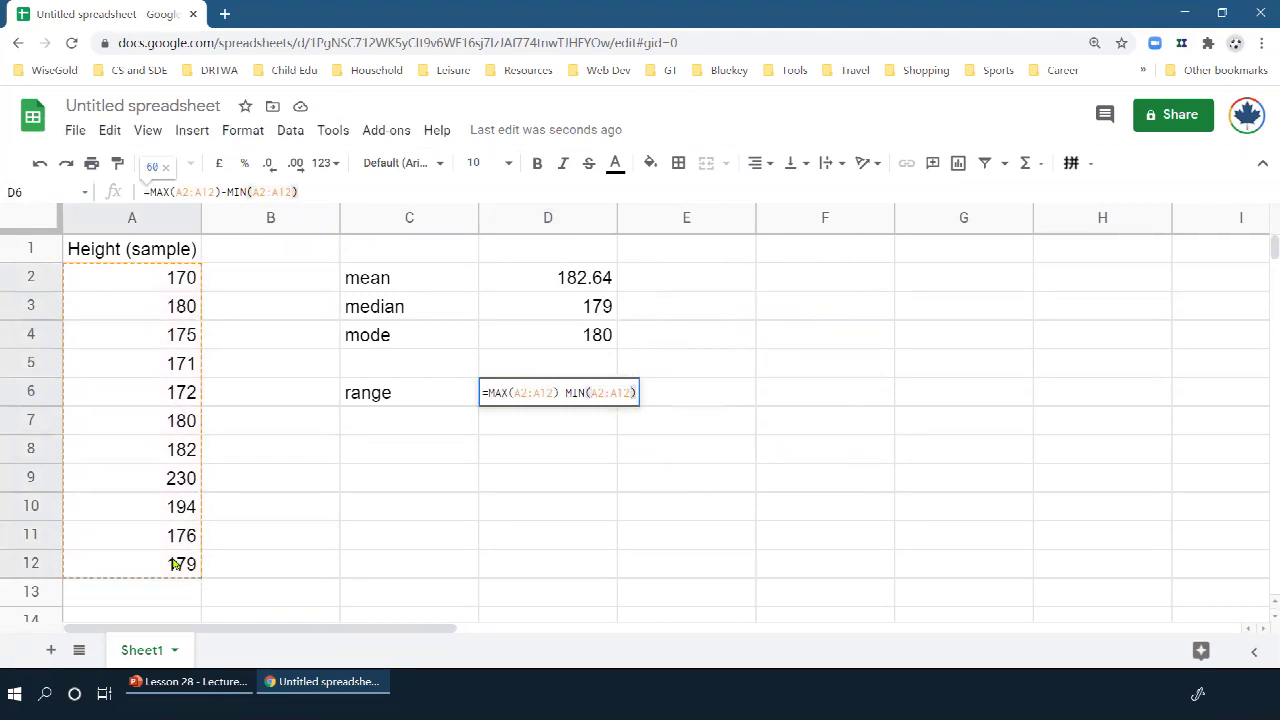
key("Return")
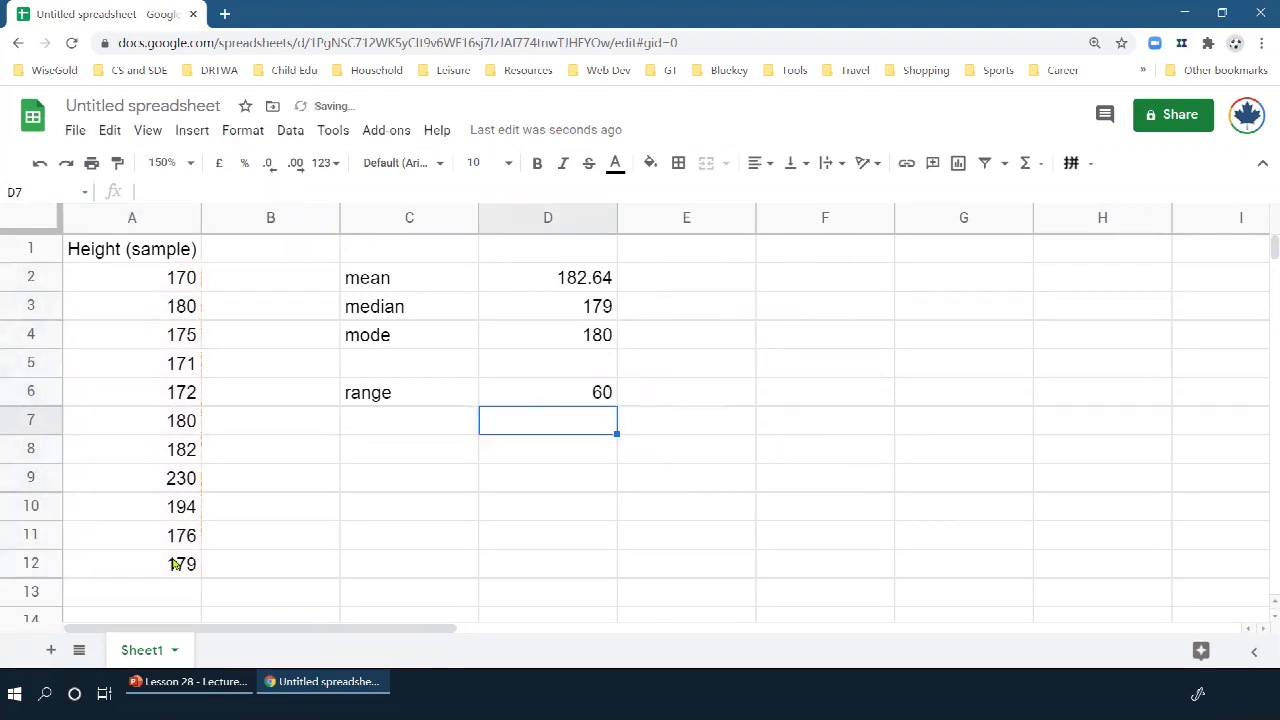
left_click(528, 400)
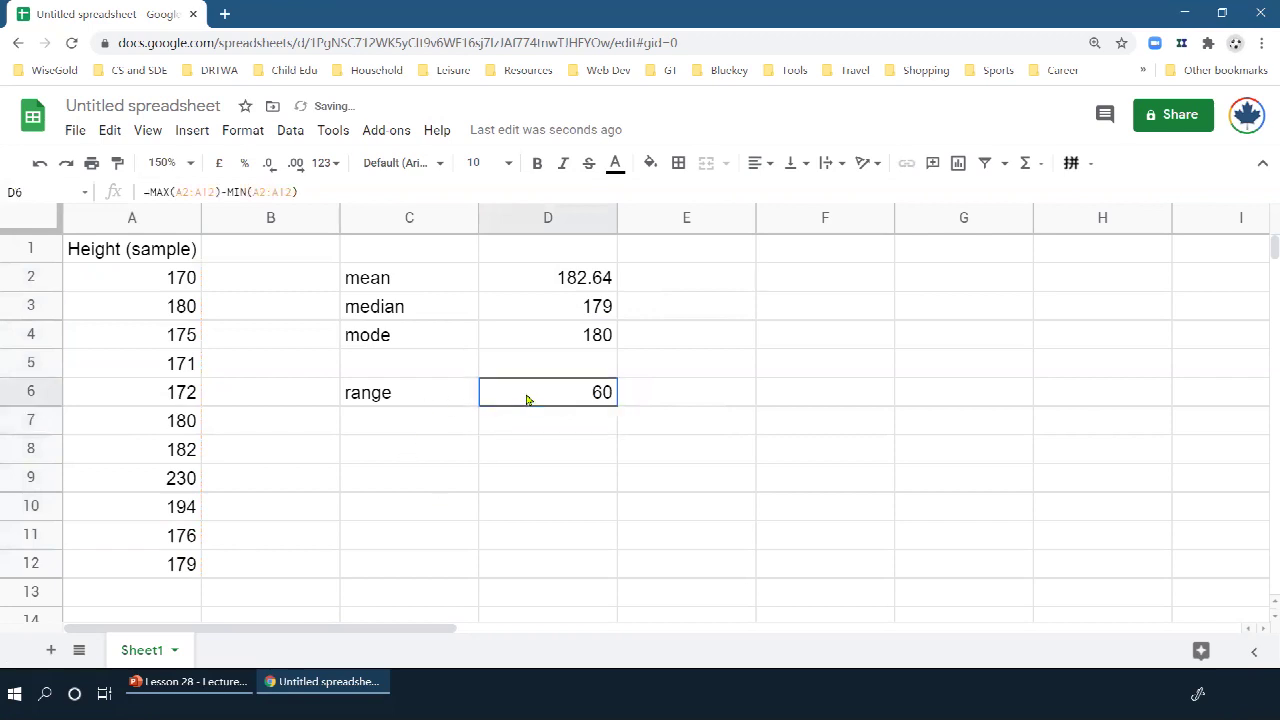
Label cell C7 "variance" below the range label and move to D7.
left_click(422, 418)
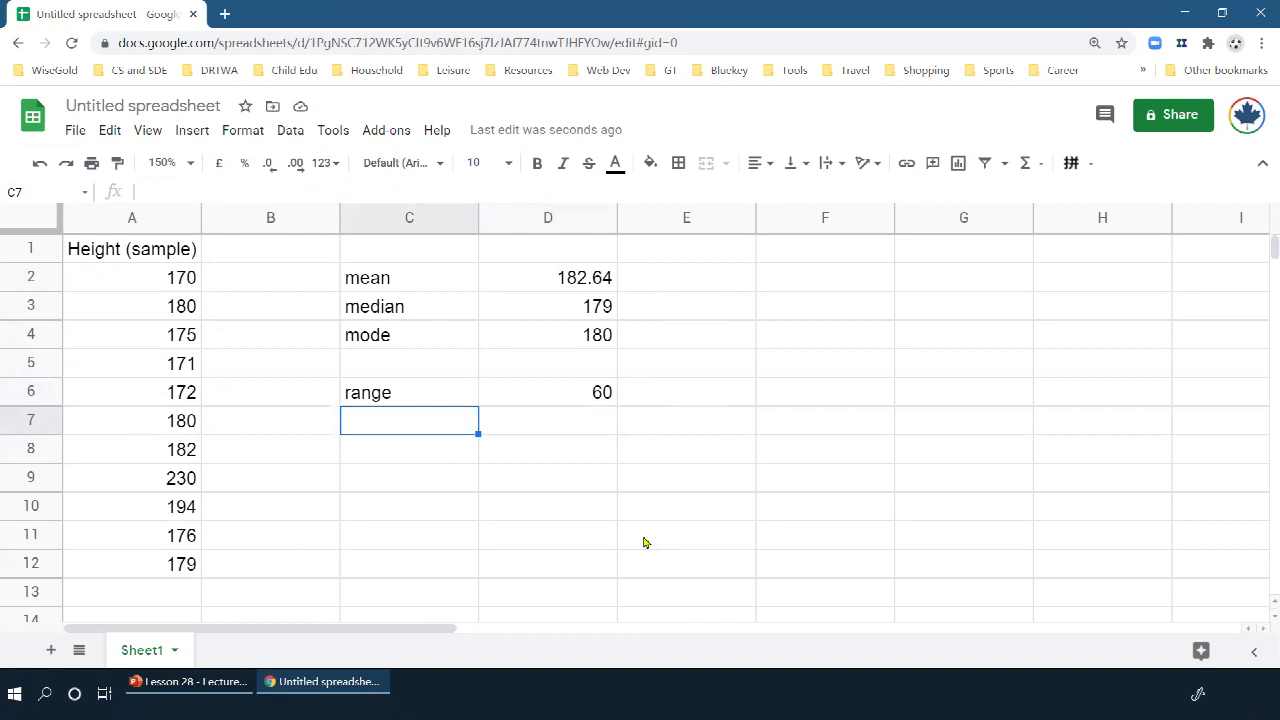
type("s")
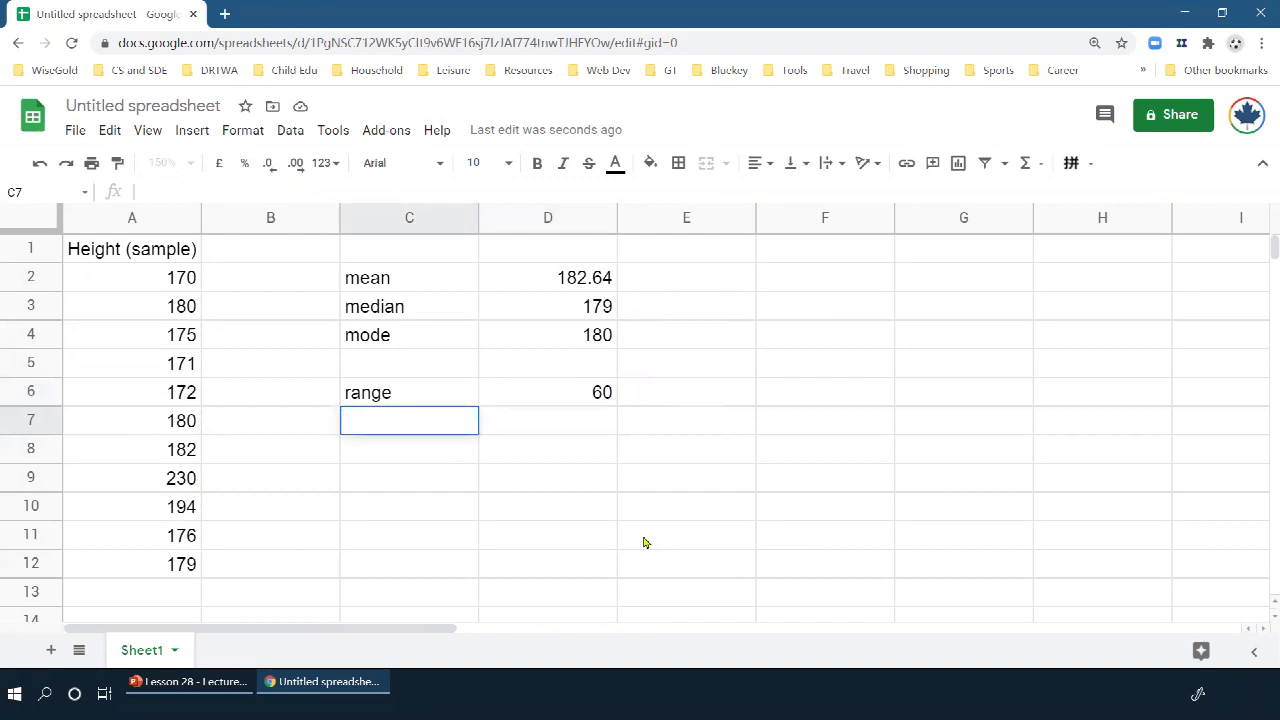
type("variance")
key("Tab")
Calculate the sample variance of the heights in D7 with the formula =VAR.S(A2:A12).
type("=")
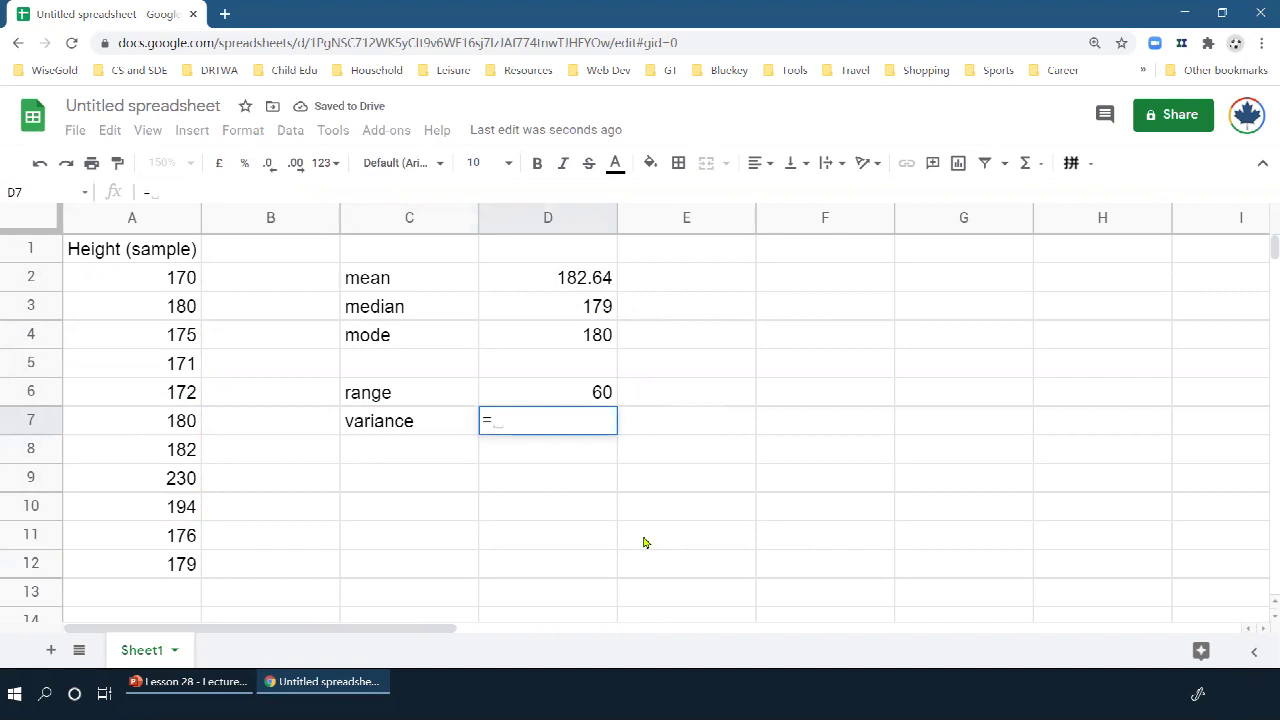
type("var")
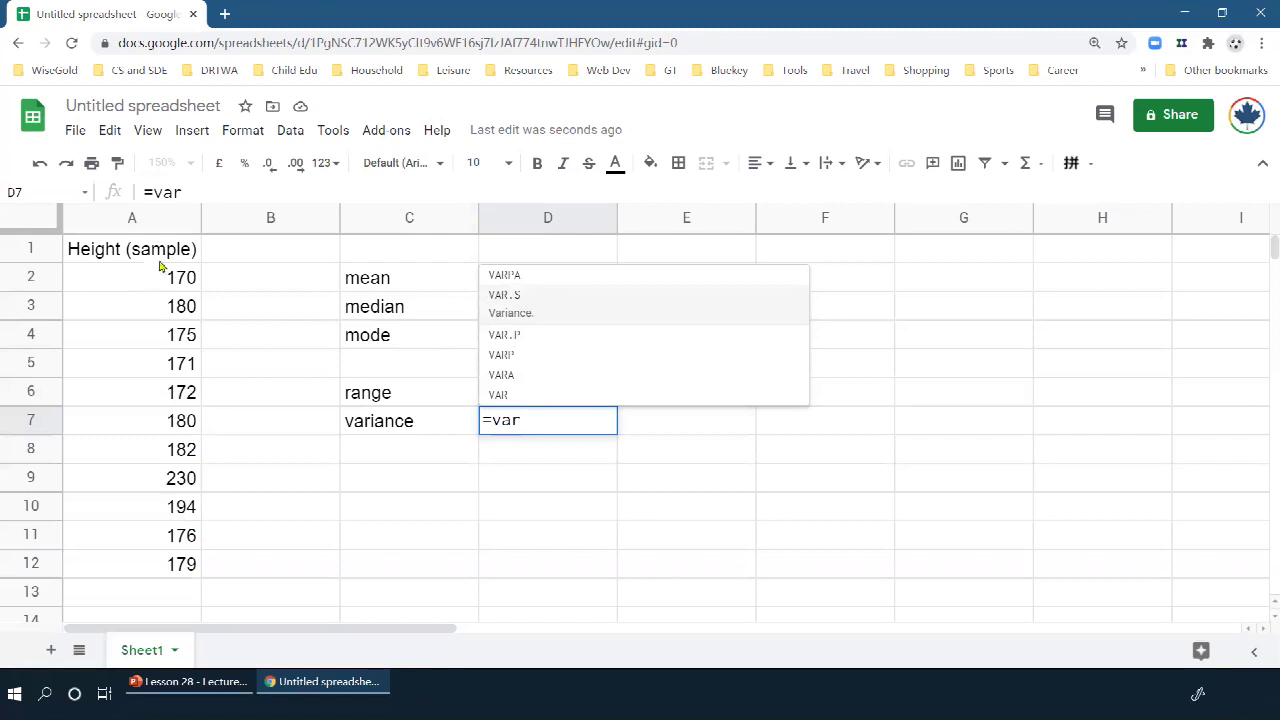
left_click(528, 302)
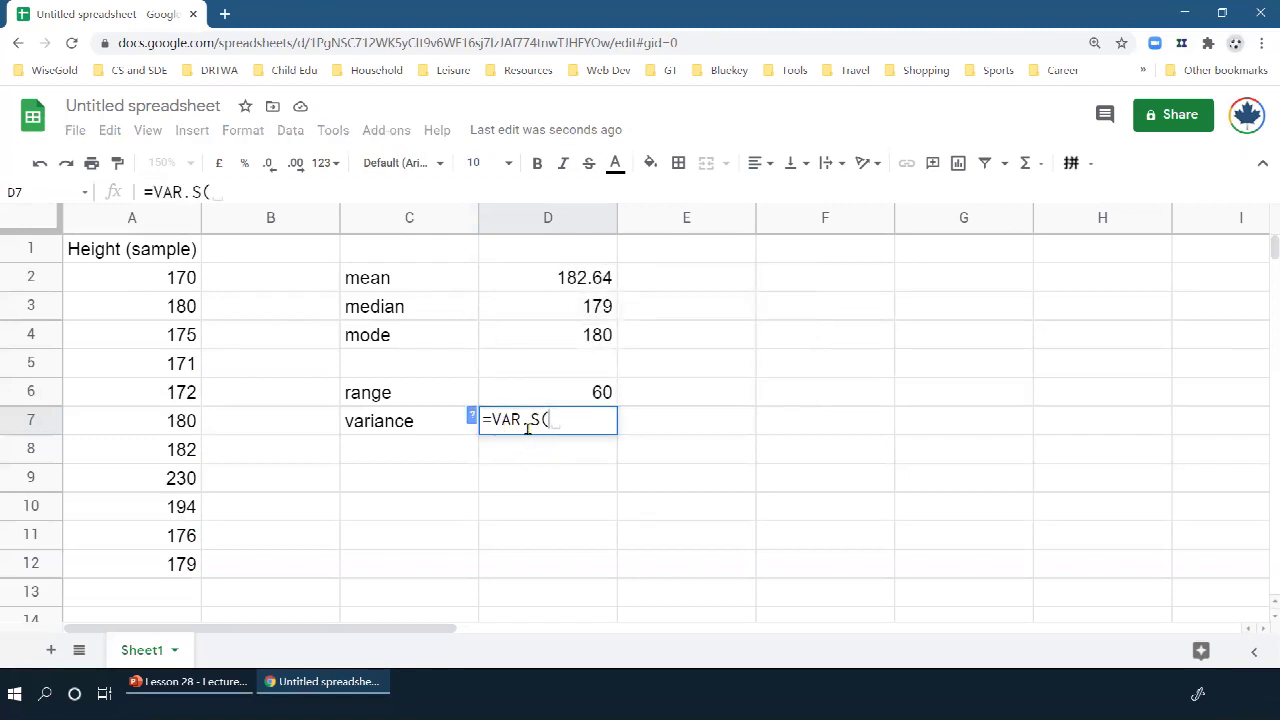
left_click_drag(162, 282, 158, 562)
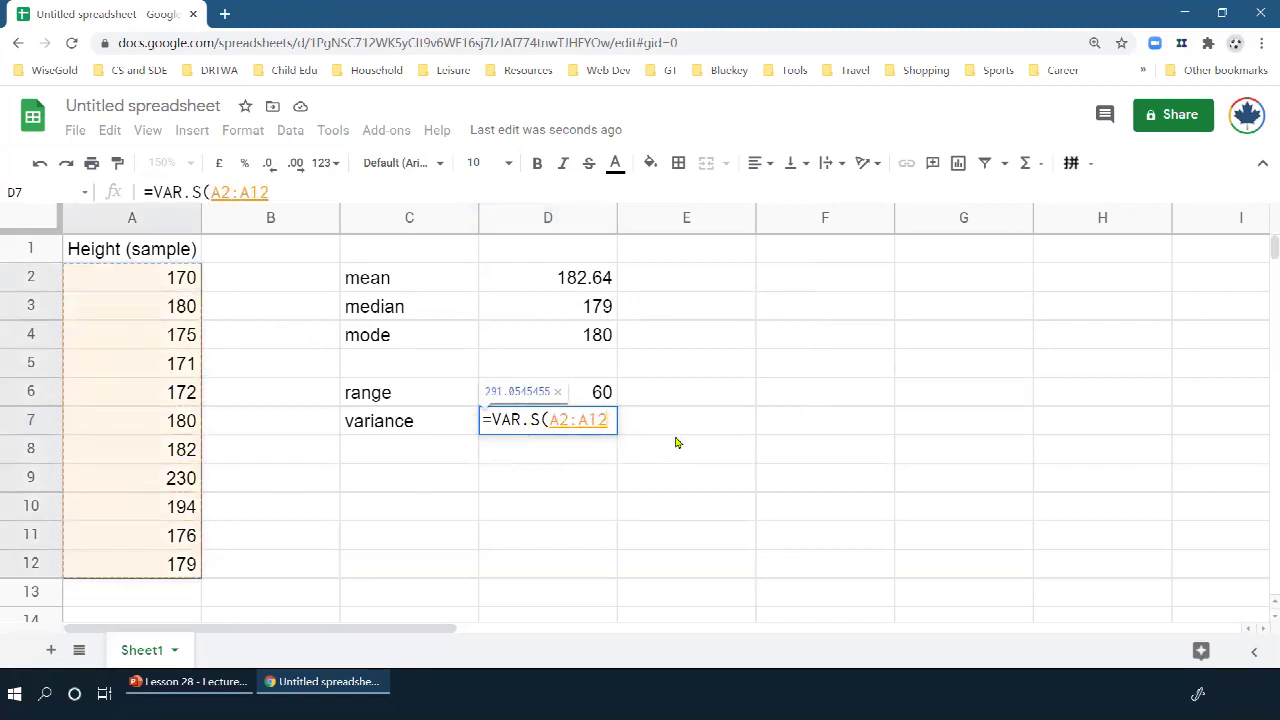
key("Return")
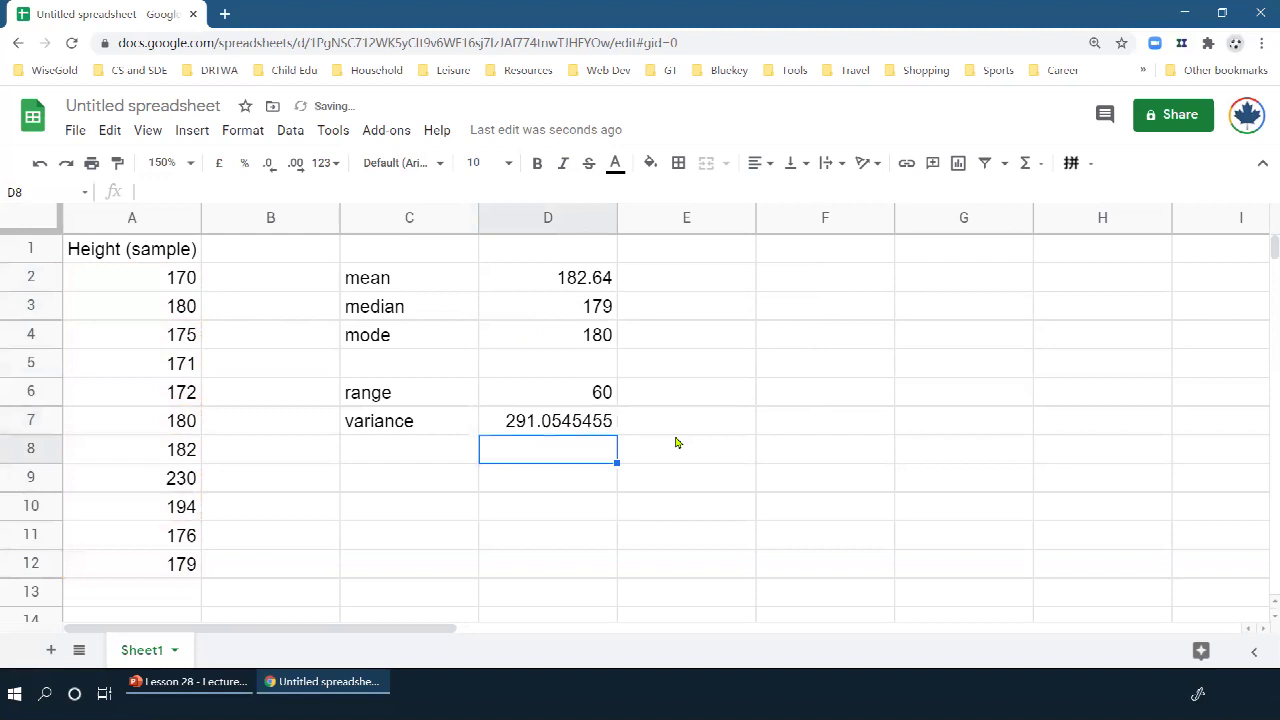
Format the variance in D7 to show two decimal places.
left_click(588, 424)
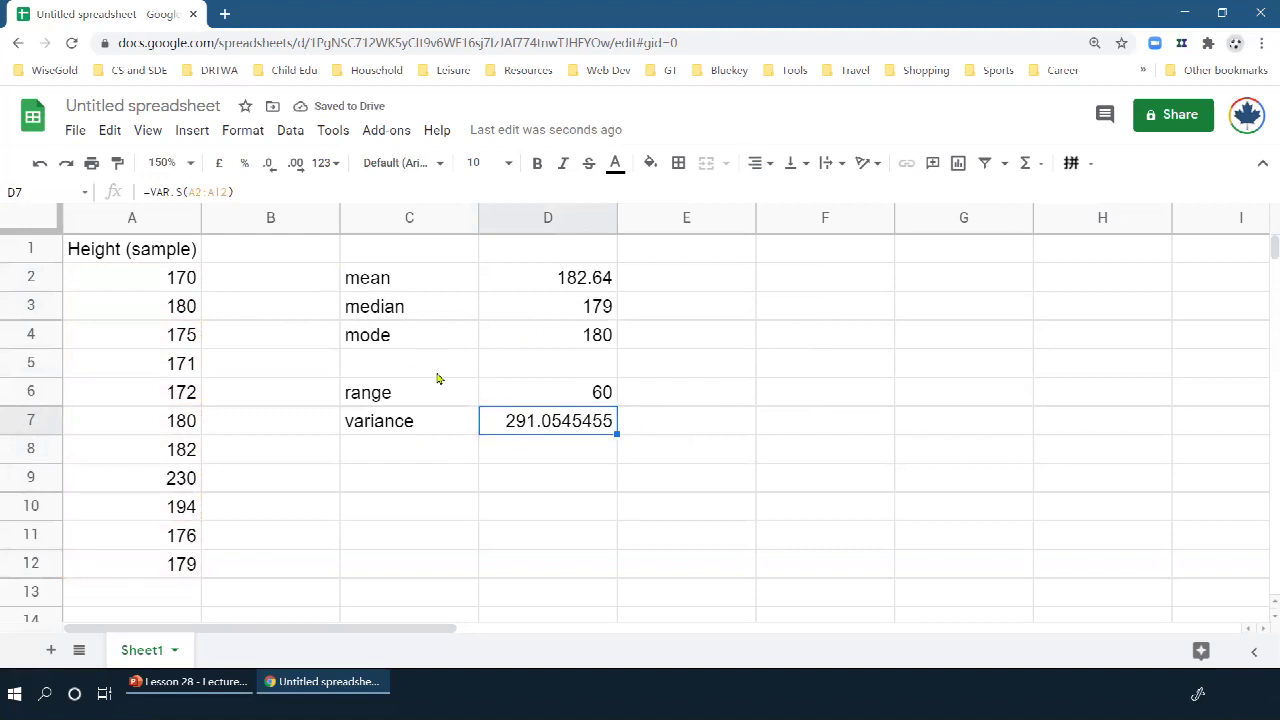
left_click(268, 170)
left_click(268, 170)
left_click(268, 170)
left_click(268, 170)
left_click(268, 170)
Label cell C8 "standard deviation" and widen column C to fit the text.
left_click(445, 448)
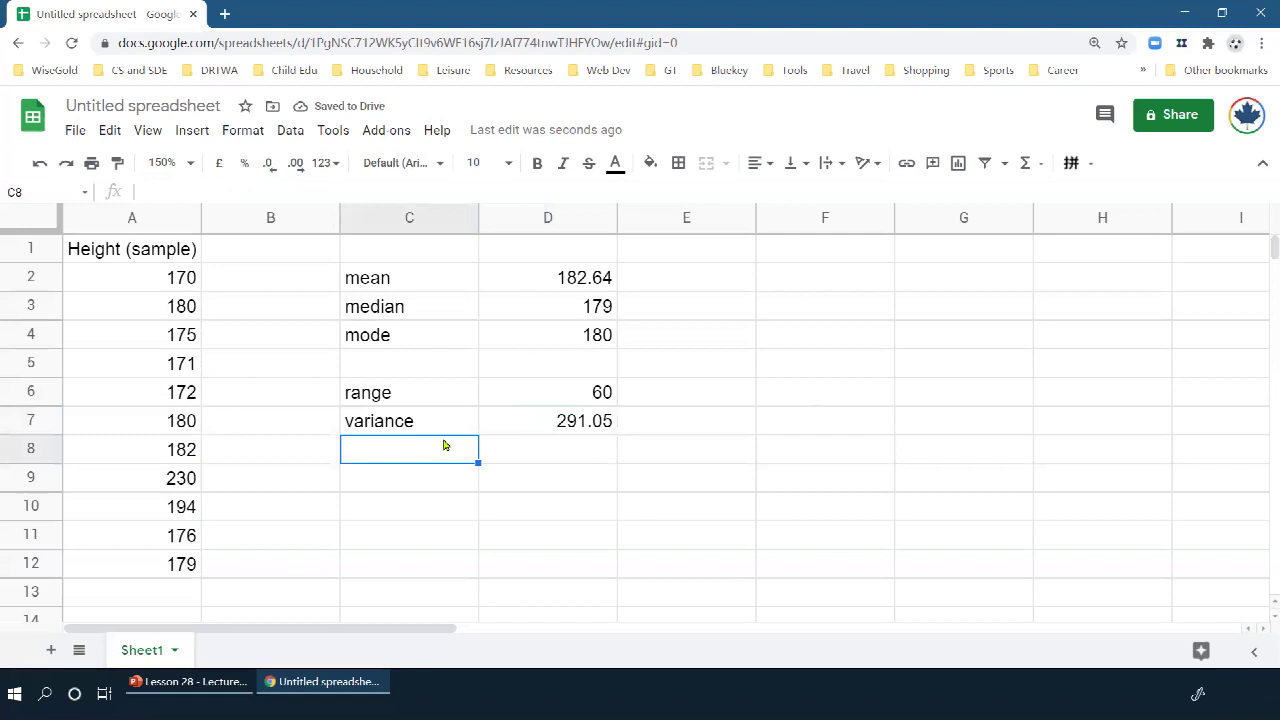
type("st")
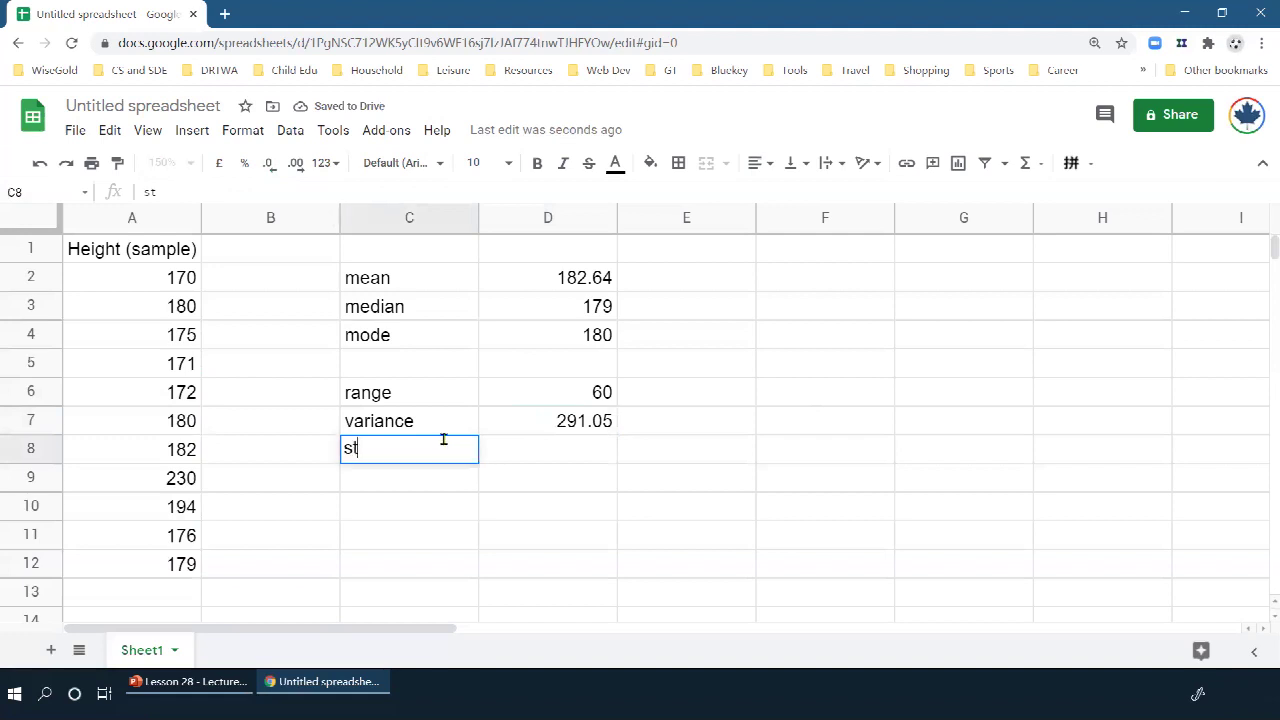
type("andard de")
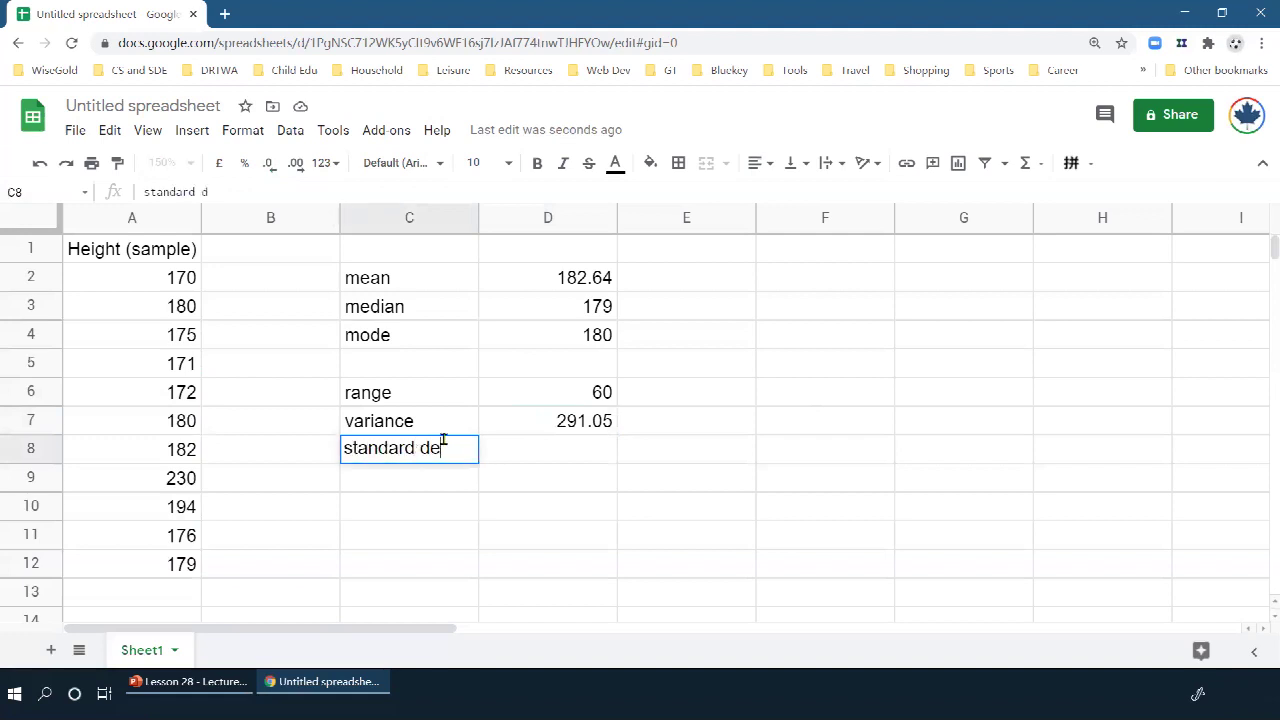
type("viation")
key("Return")
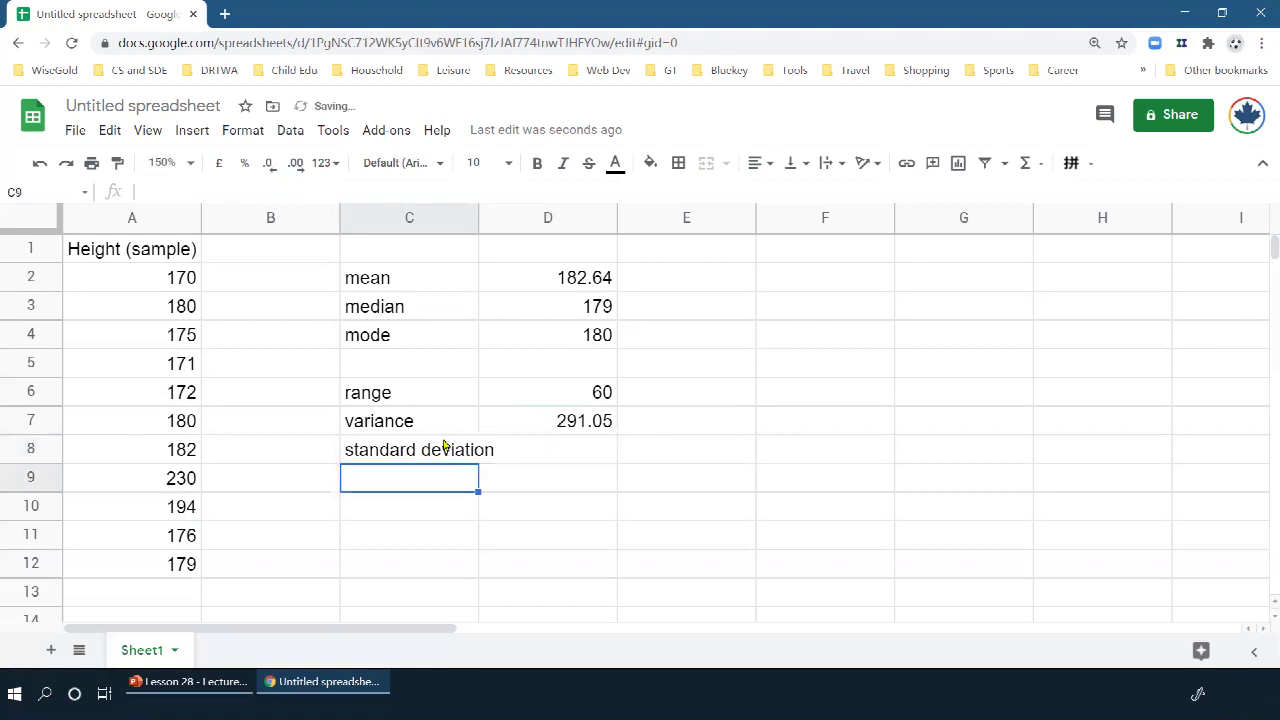
left_click_drag(478, 224, 500, 228)
Calculate the sample standard deviation of the heights in D8 with the formula =STDEV.S(A2:A12).
left_click(567, 452)
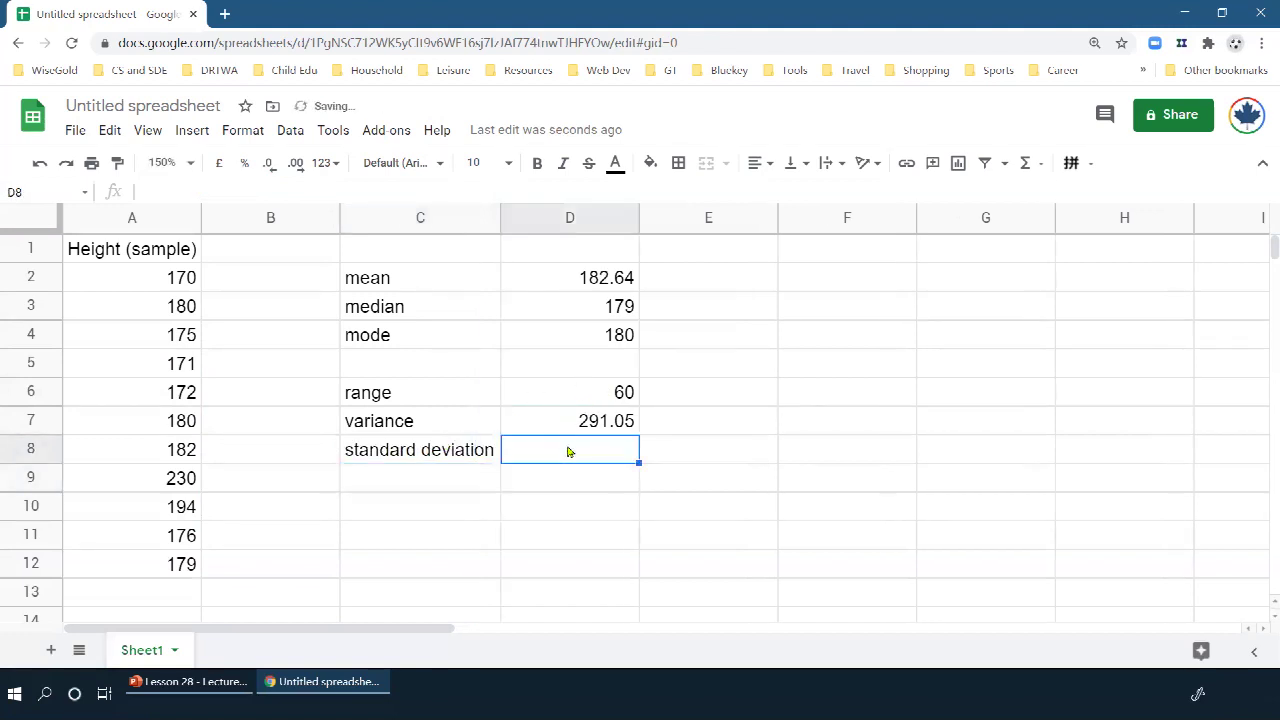
type("=")
type("s")
key("BackSpace")
type("std")
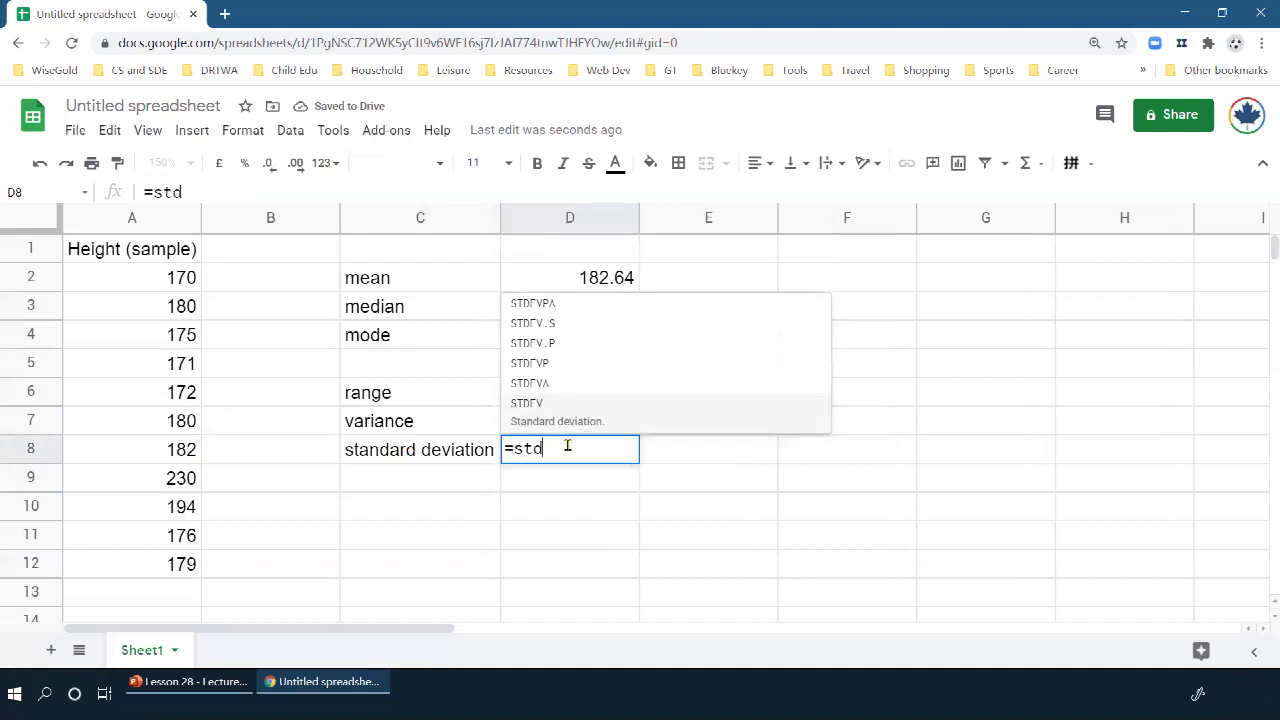
type("ev")
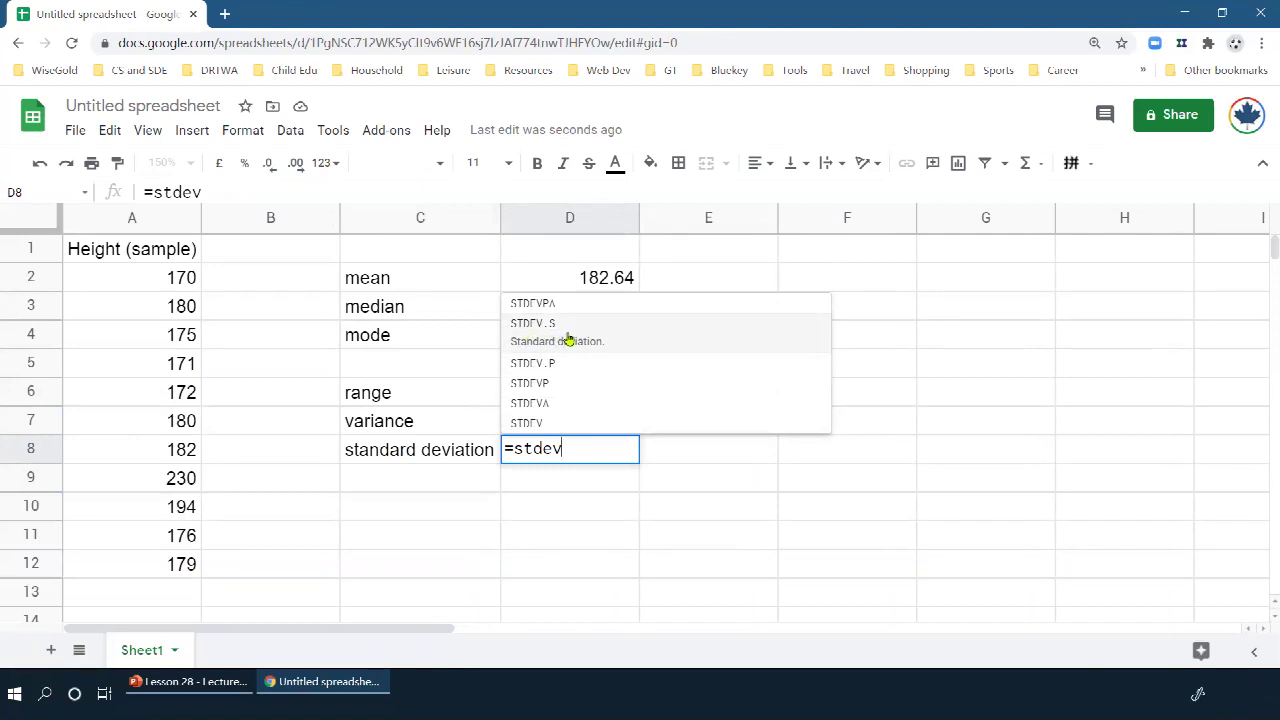
left_click(572, 341)
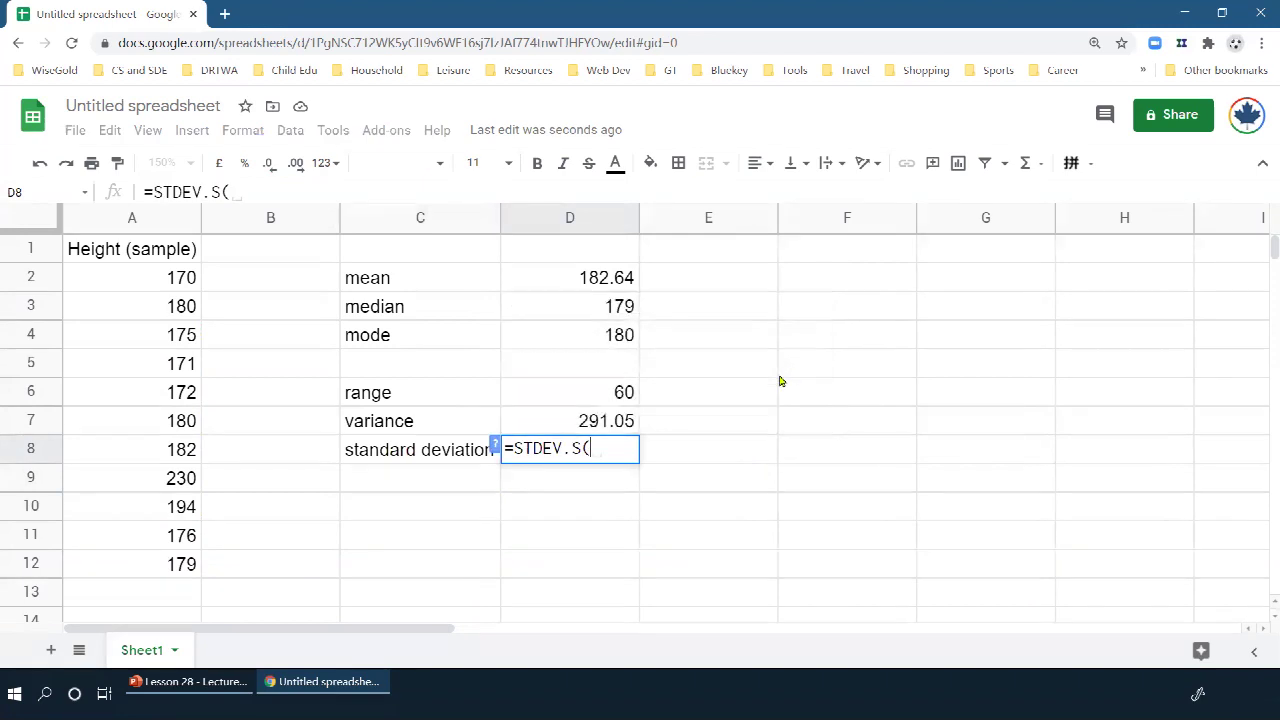
left_click_drag(181, 279, 172, 558)
key("Return")
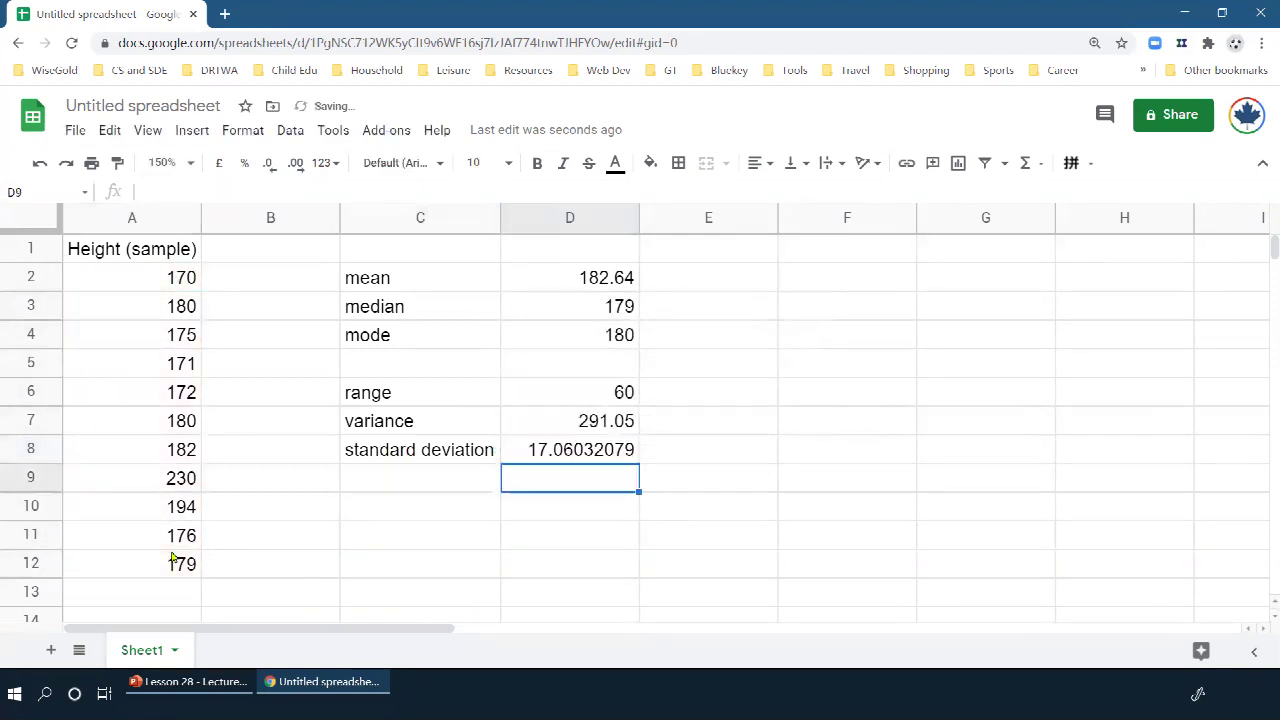
Format the standard deviation in D8 to show four decimal places.
left_click(549, 452)
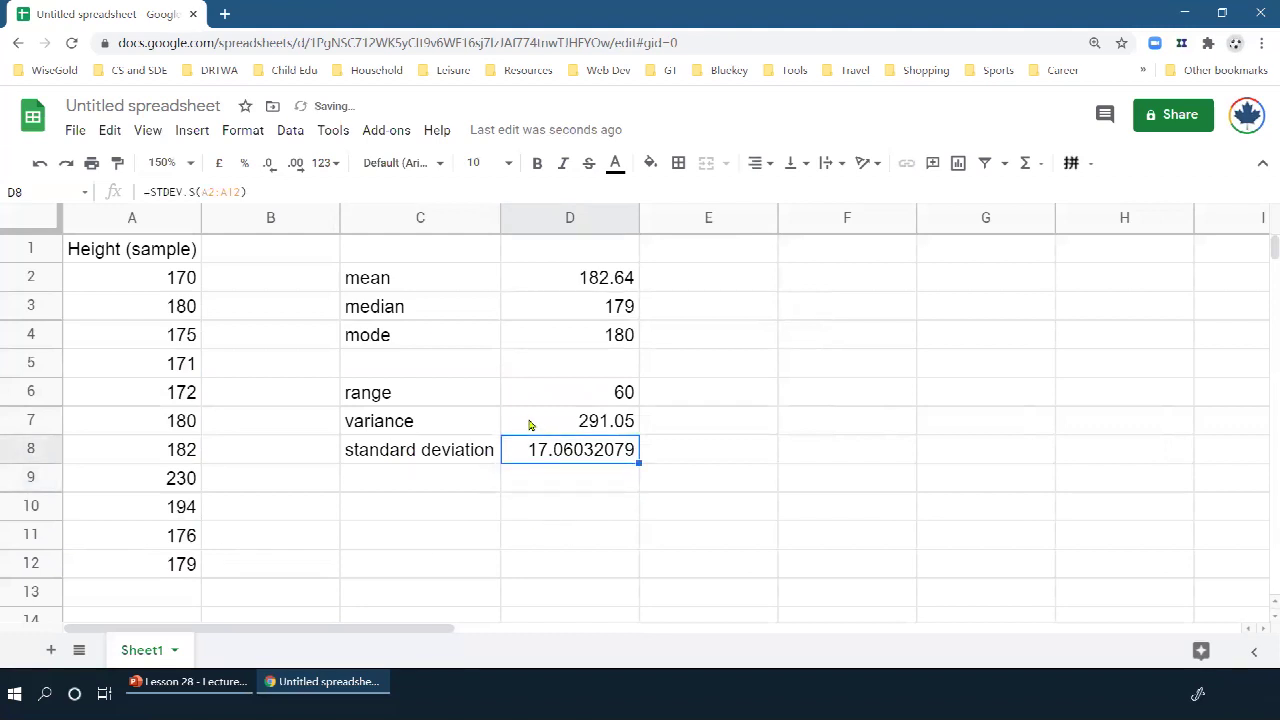
left_click(271, 168)
left_click(270, 166)
left_click(270, 166)
left_click(270, 166)
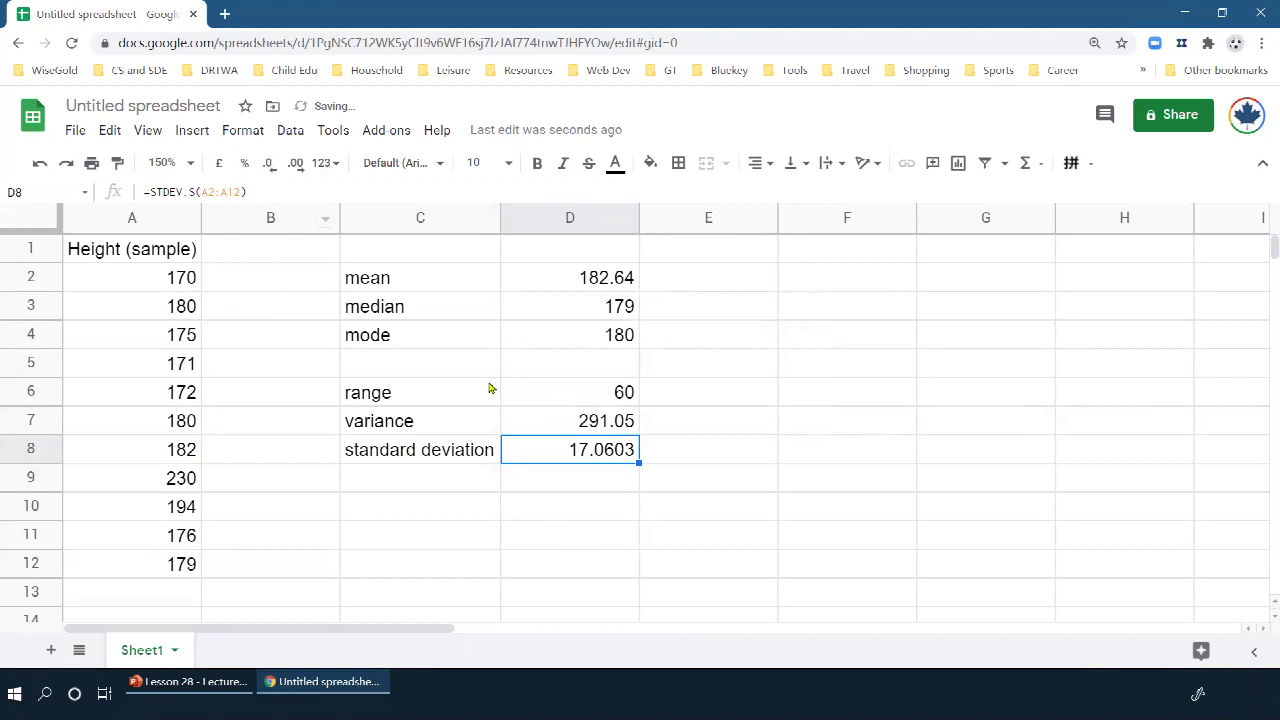
left_click(563, 488)
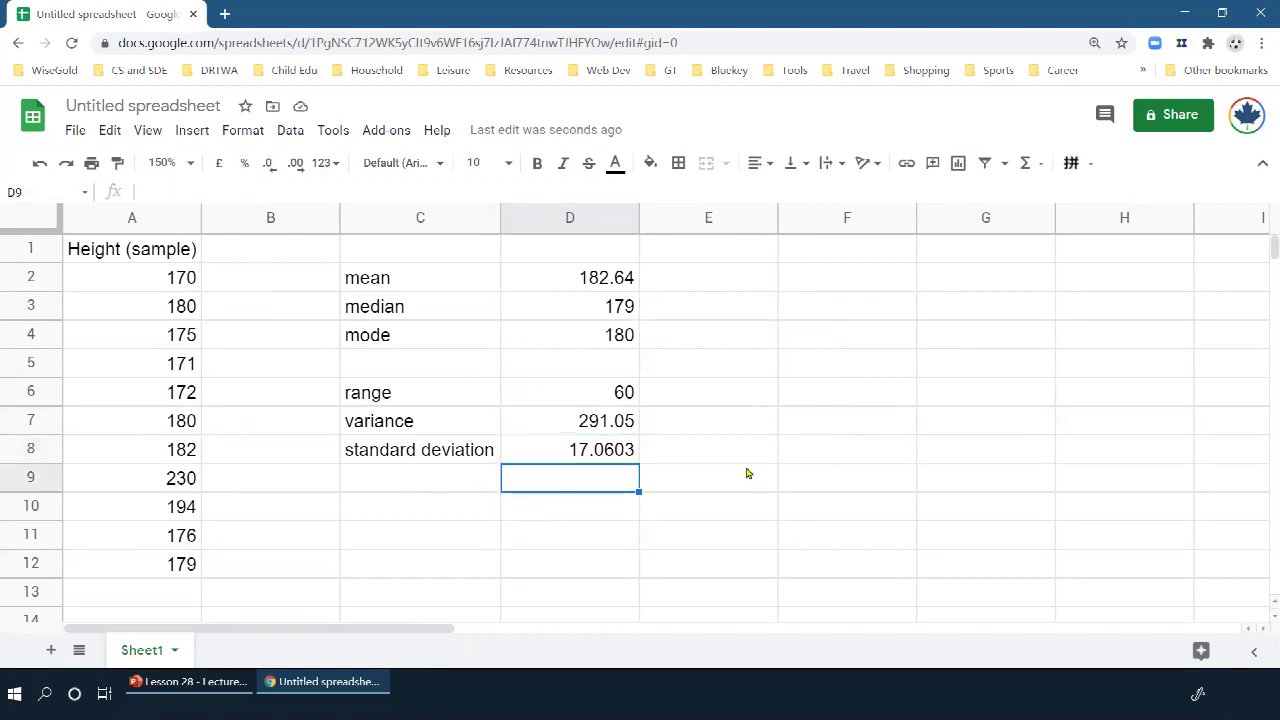
type("=co")
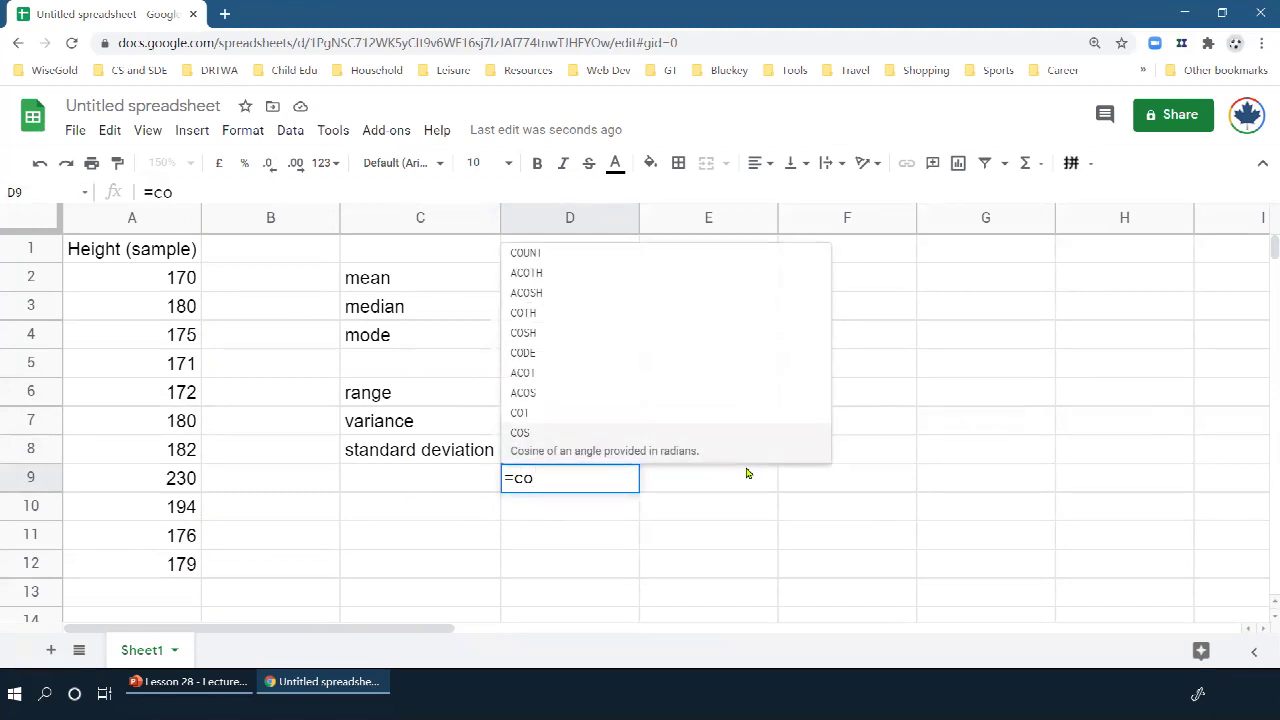
type("effi")
key("BackSpace")
key("BackSpace")
key("BackSpace")
key("BackSpace")
key("BackSpace")
key("BackSpace")
key("Escape")
left_click(720, 526)
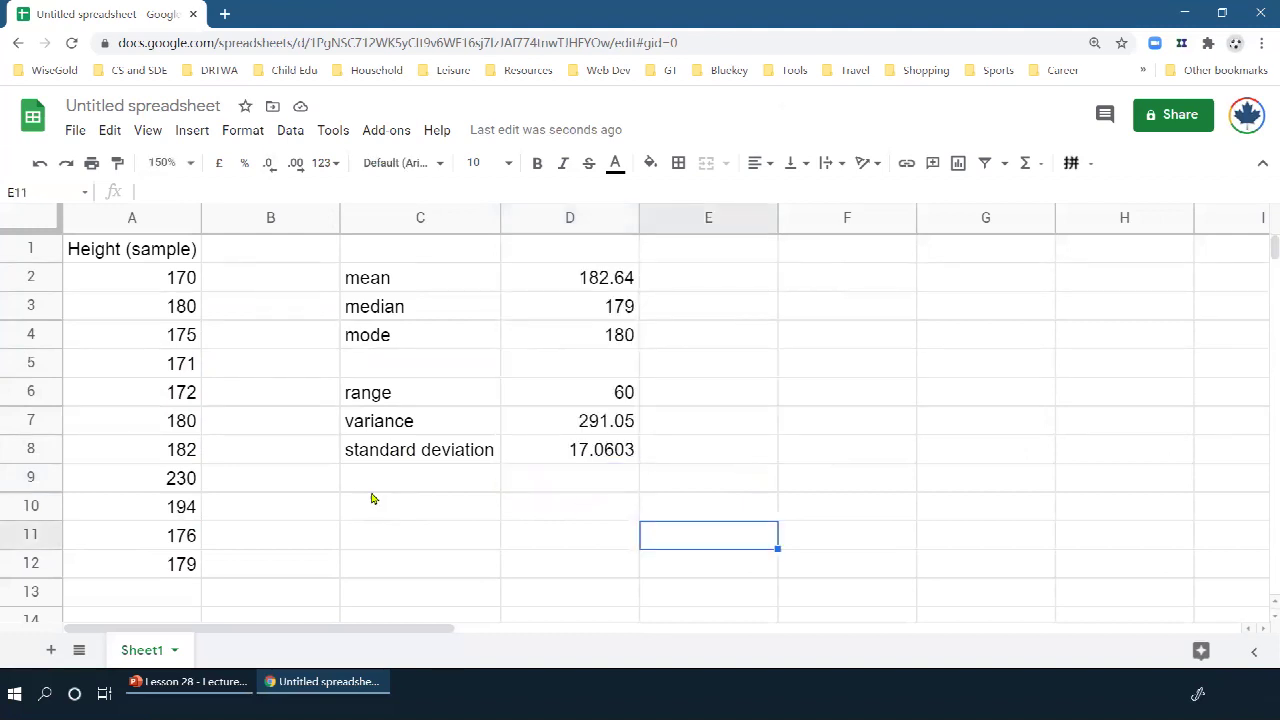
Label cell C9 "coefficient of variation" and widen column C to fit the text.
left_click(386, 487)
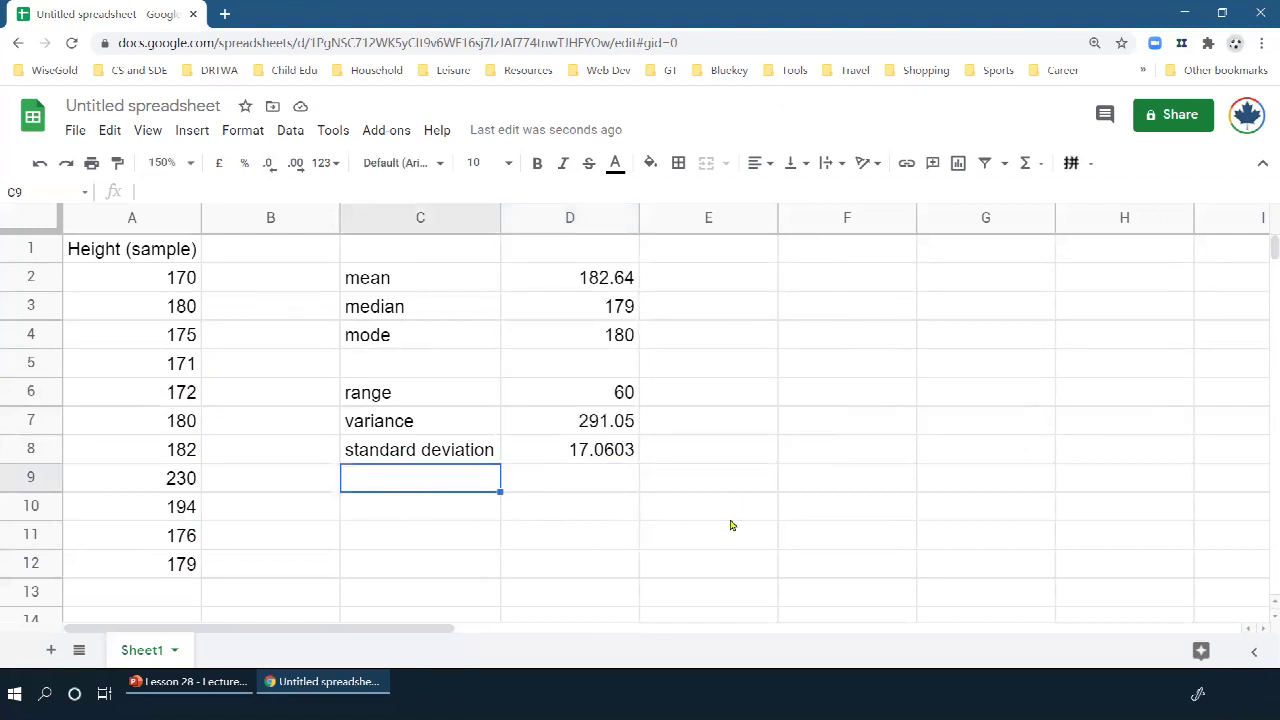
left_click(578, 474)
left_click(396, 480)
type("CV")
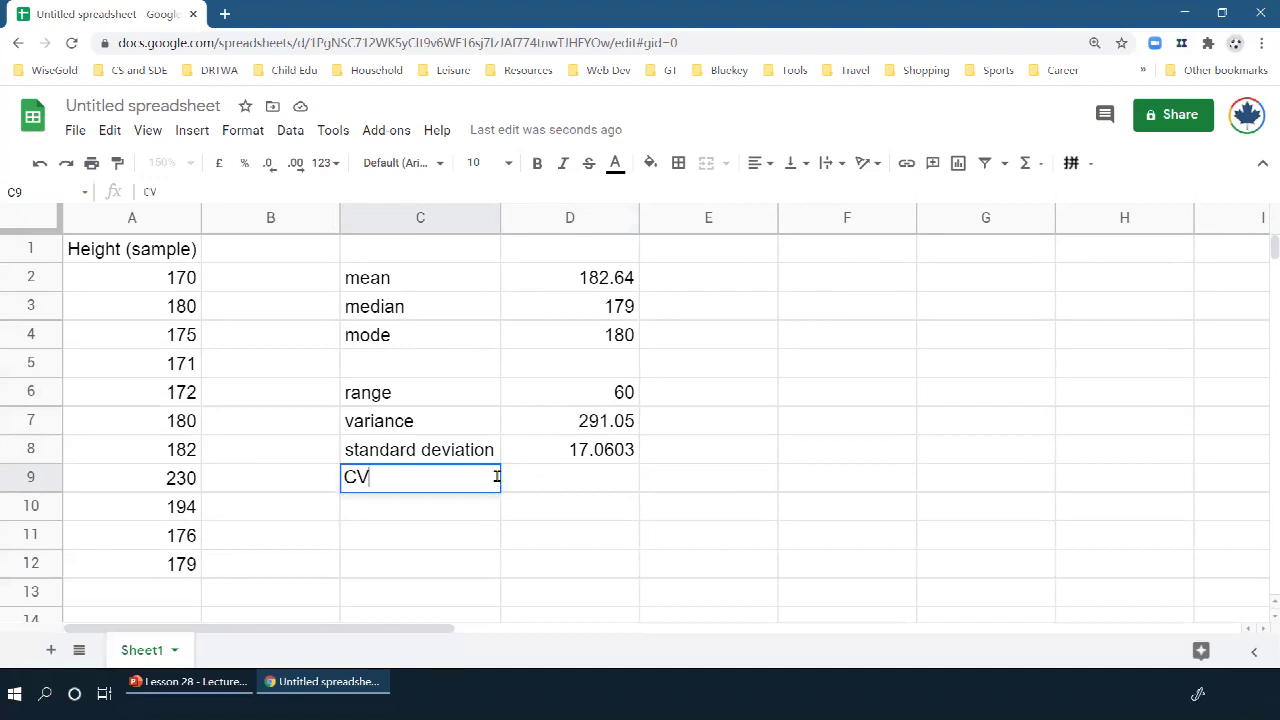
key("BackSpace")
key("BackSpace")
type("coefficient ")
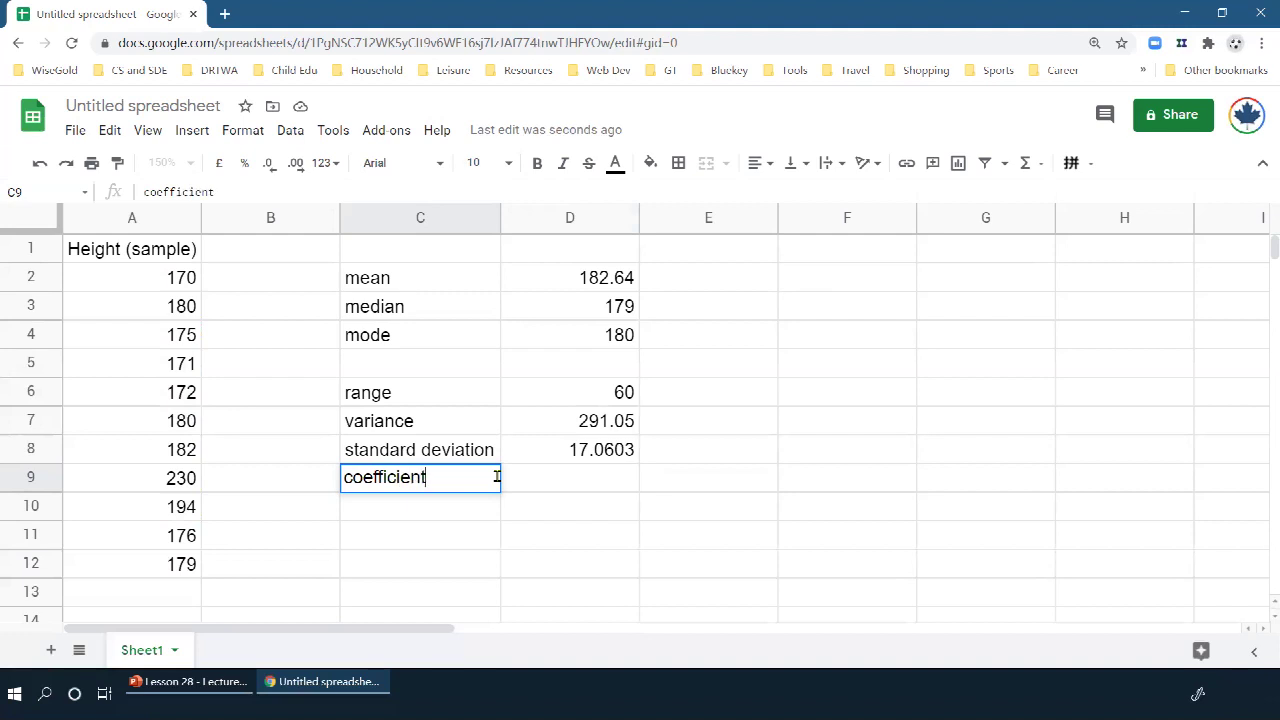
type("of varia")
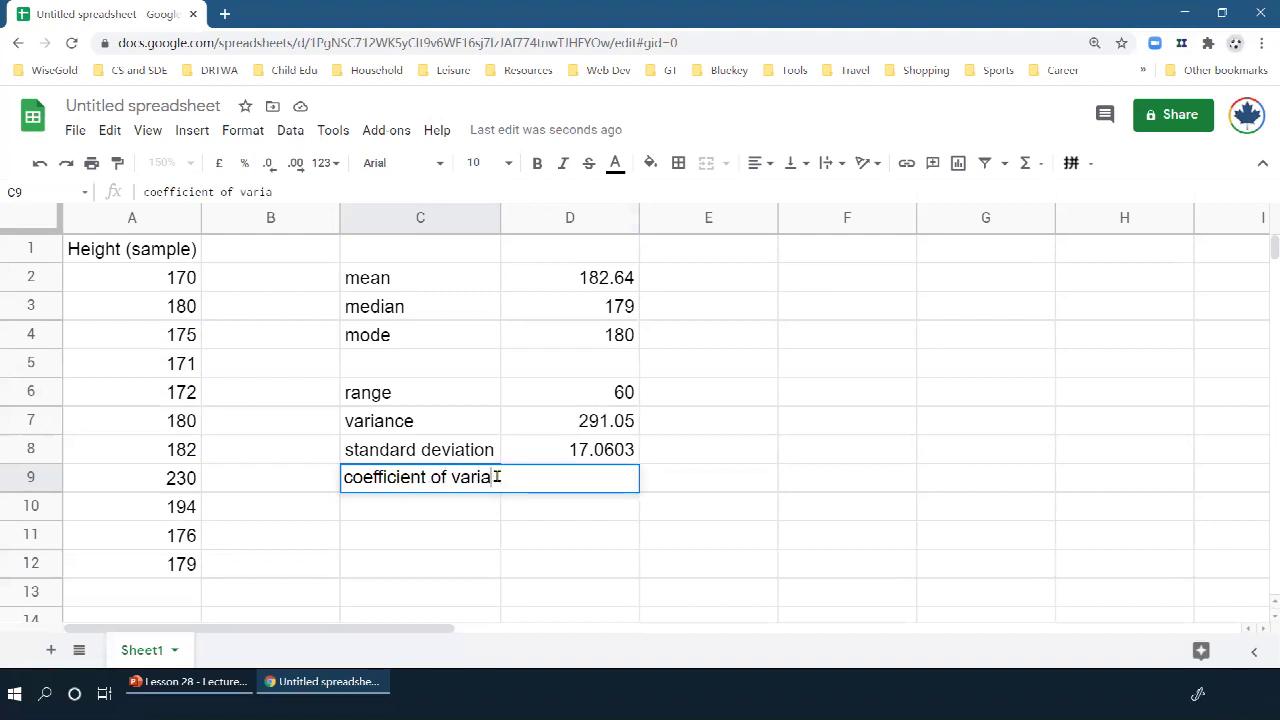
type("tion")
key("Return")
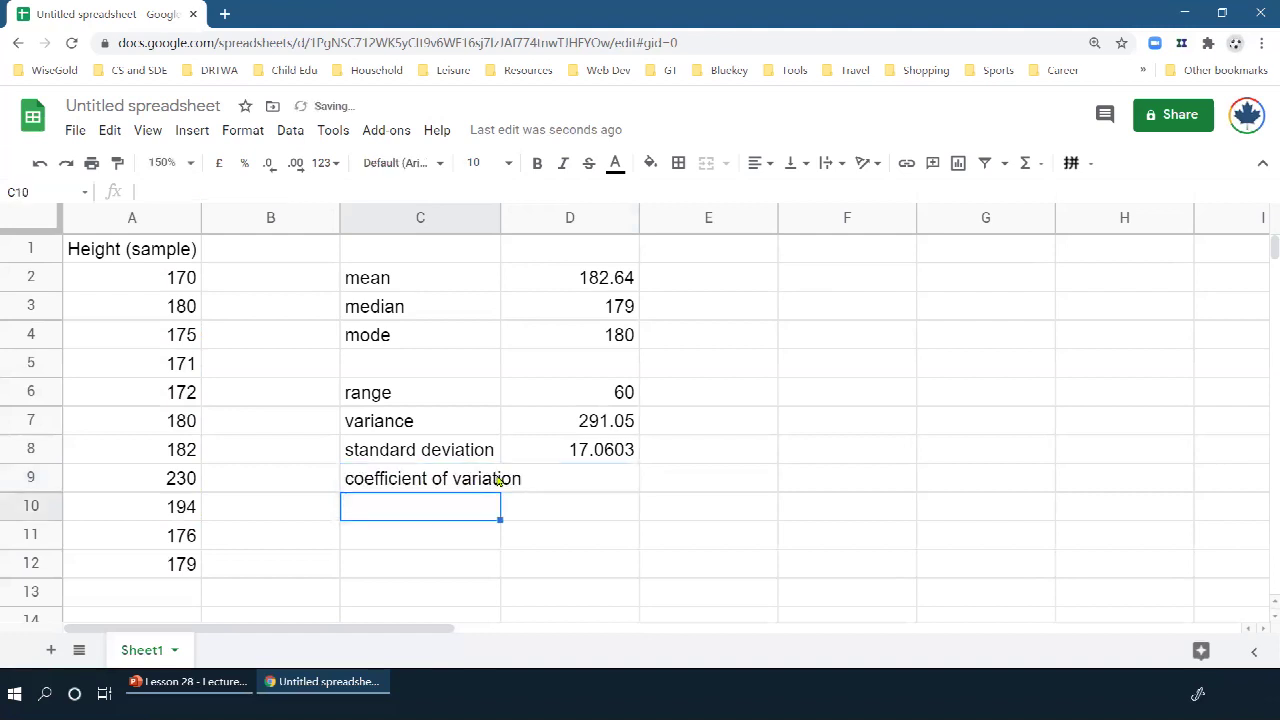
double_click(498, 217)
Calculate the coefficient of variation in D9 by dividing the standard deviation by the mean with the formula =D8/D2.
left_click(593, 484)
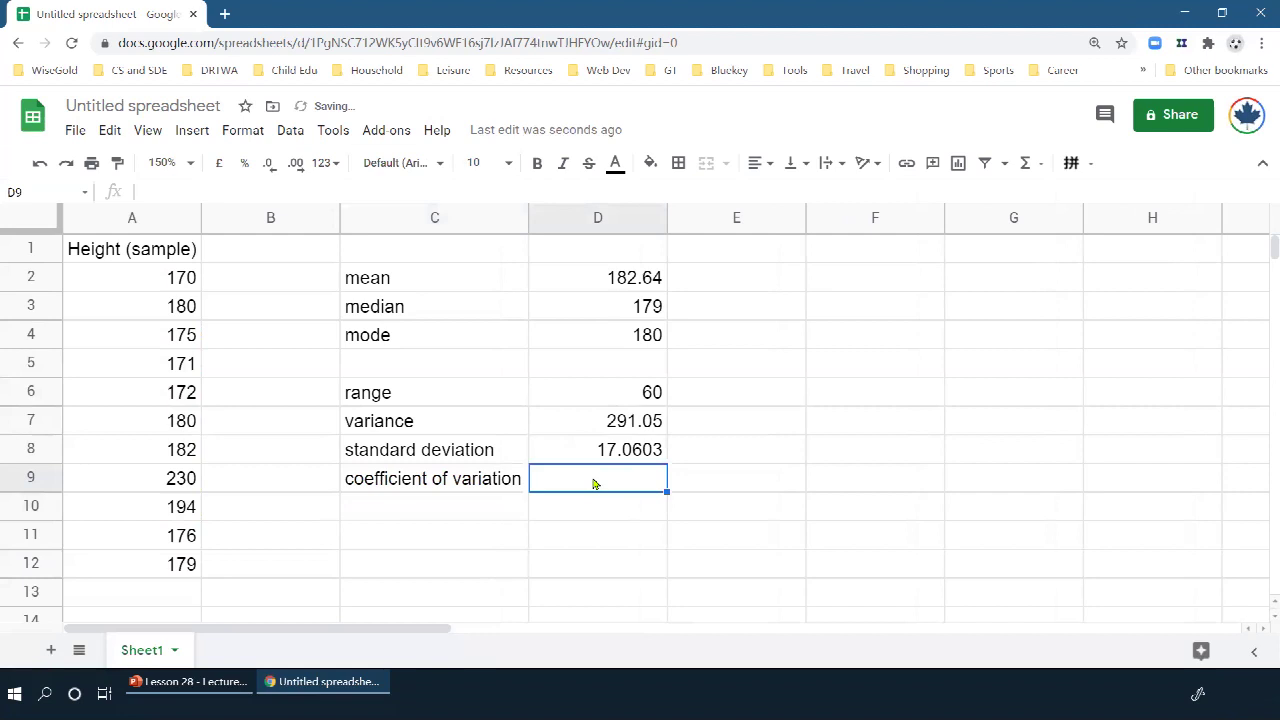
type("=")
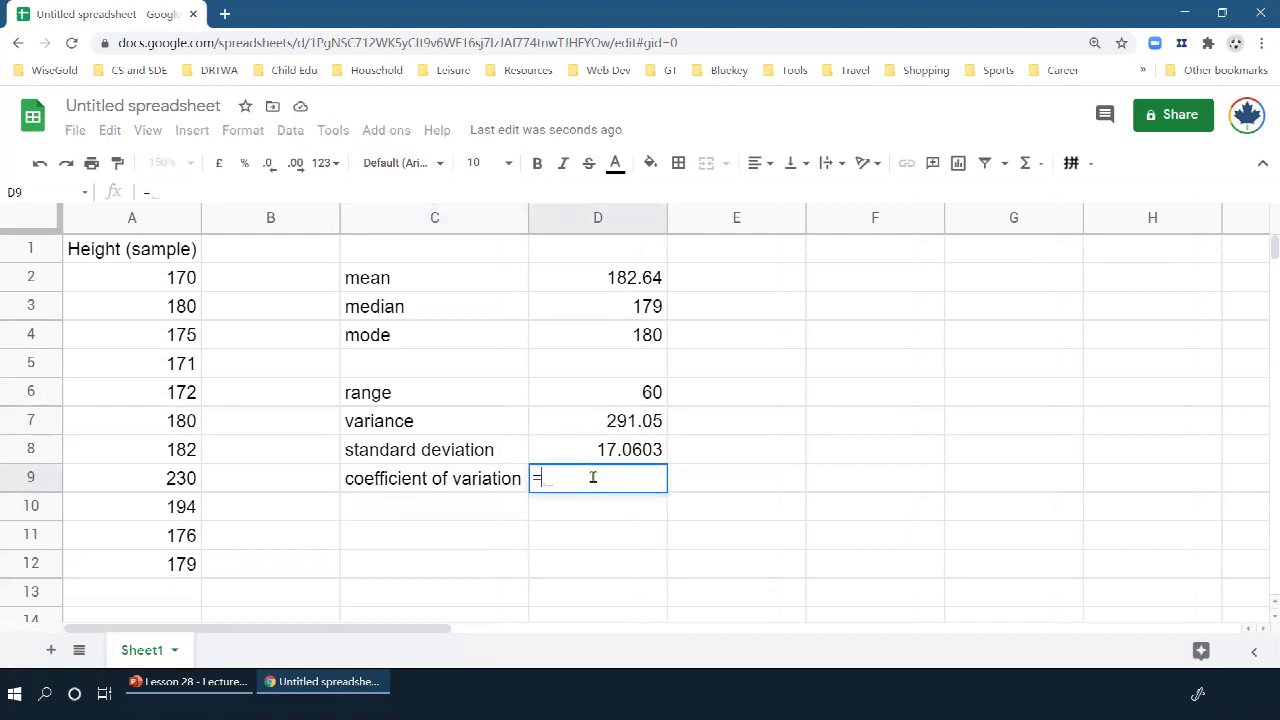
left_click(565, 447)
type("/")
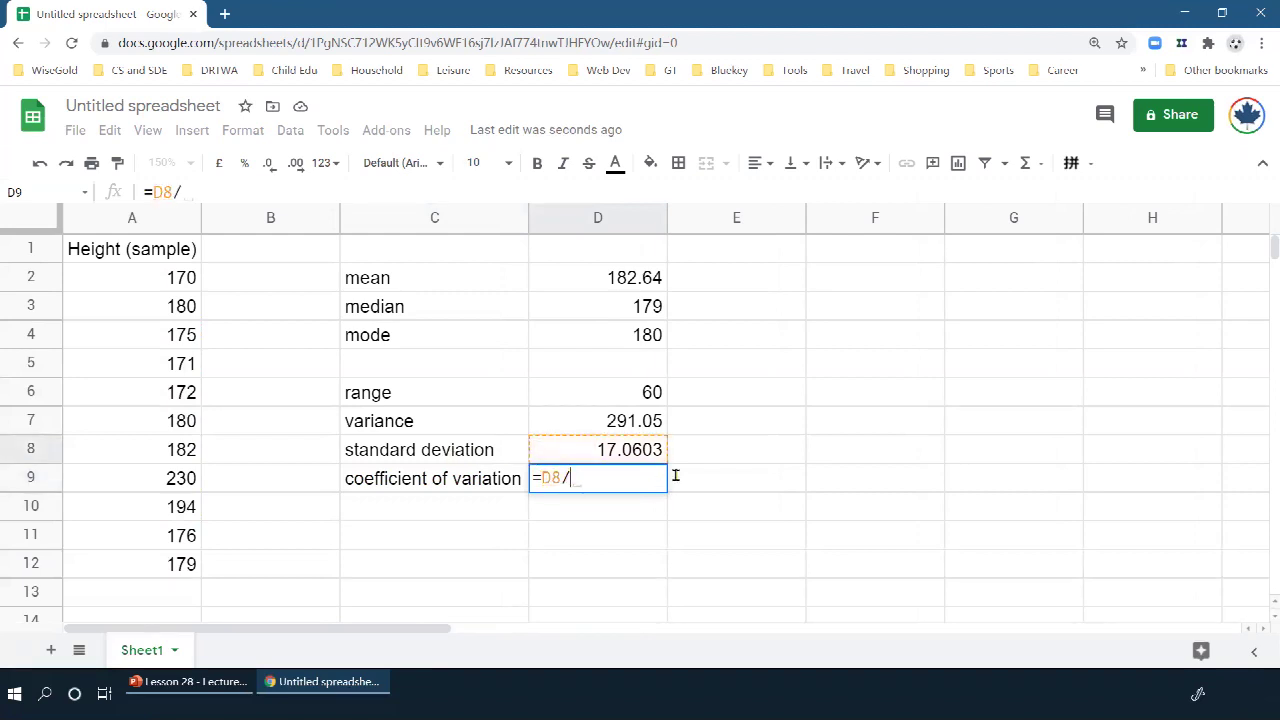
left_click(595, 288)
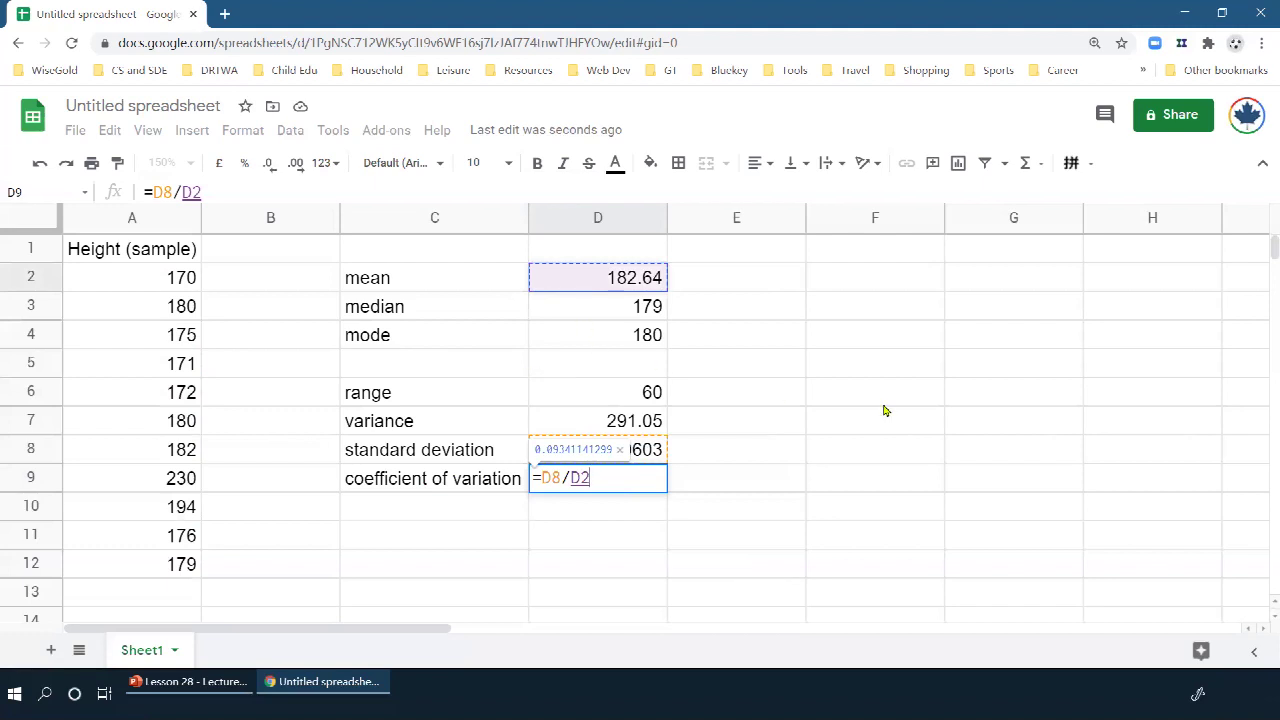
key("Return")
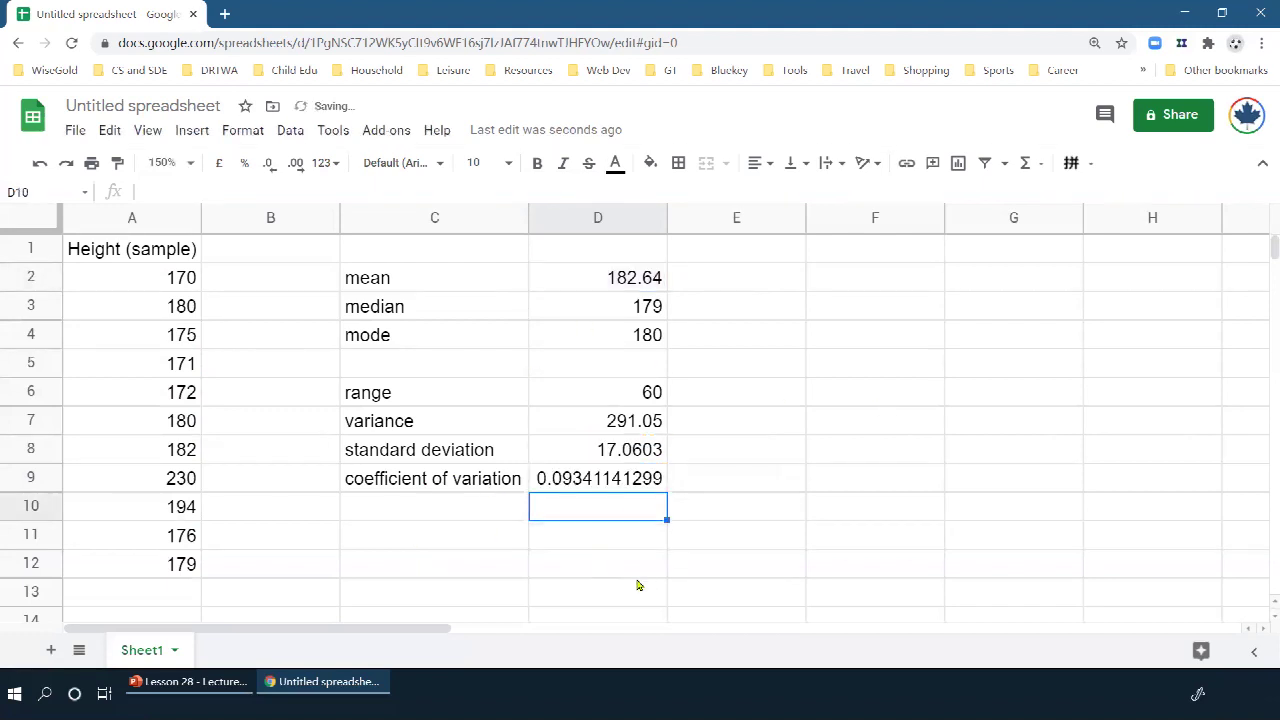
Format the coefficient of variation in D9 to show four decimal places.
left_click(560, 482)
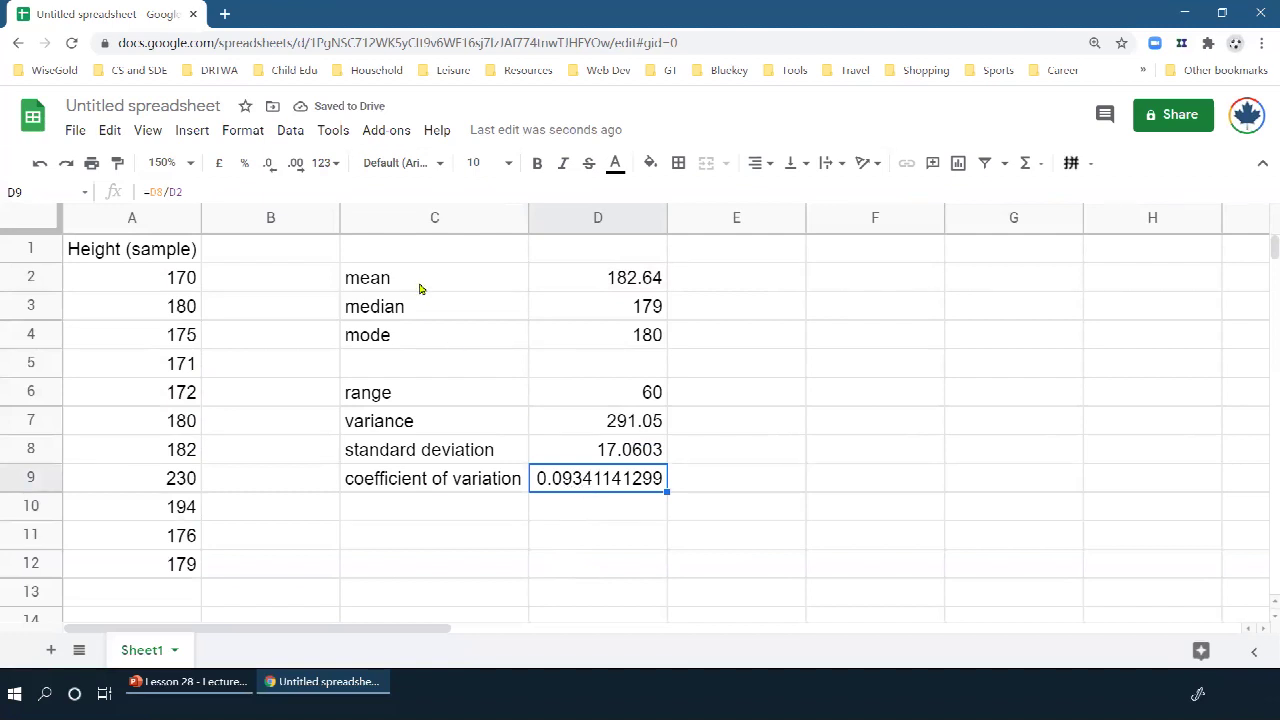
left_click(268, 163)
left_click(268, 163)
left_click(268, 163)
left_click(267, 168)
left_click(267, 168)
left_click(267, 168)
left_click(267, 168)
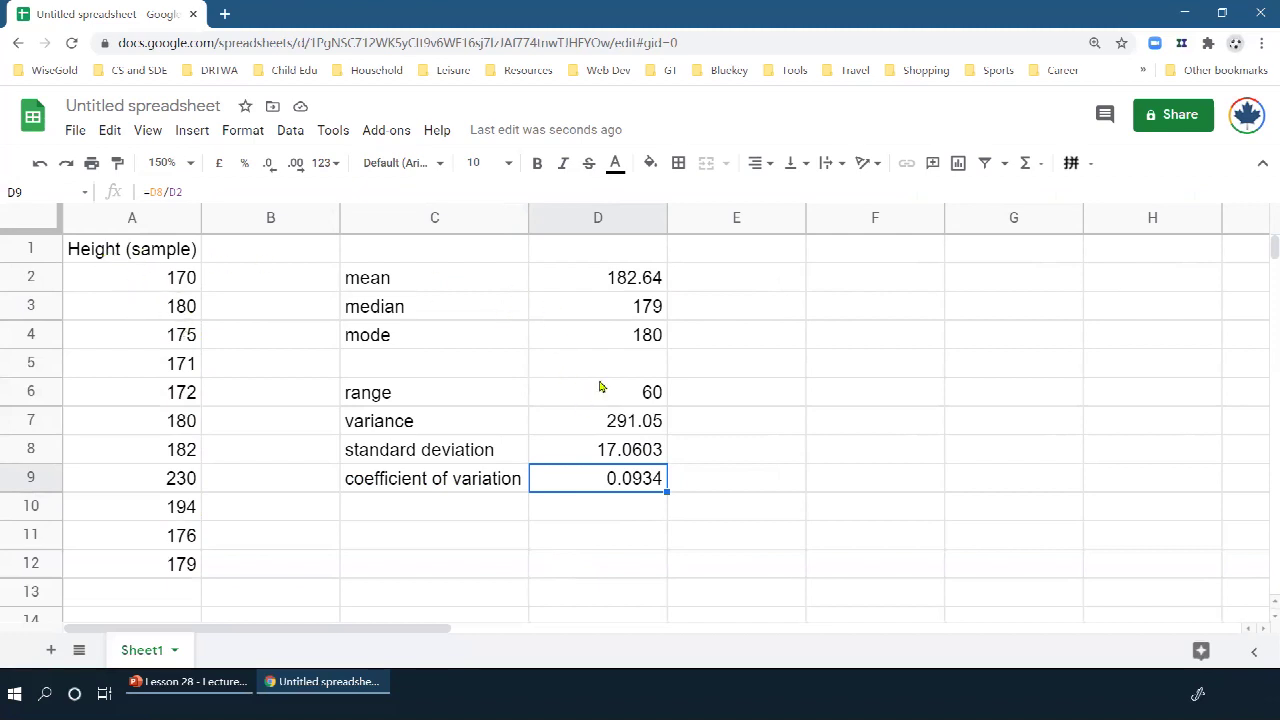
left_click(785, 306)
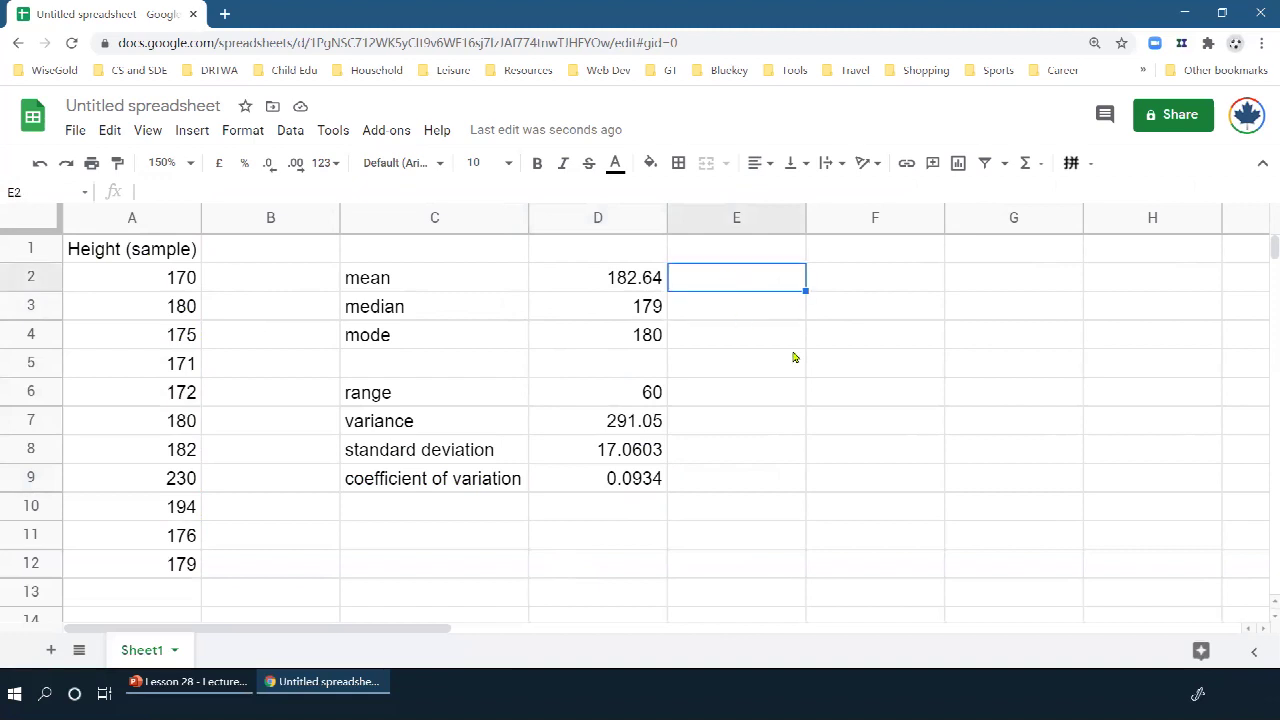
left_click(886, 311)
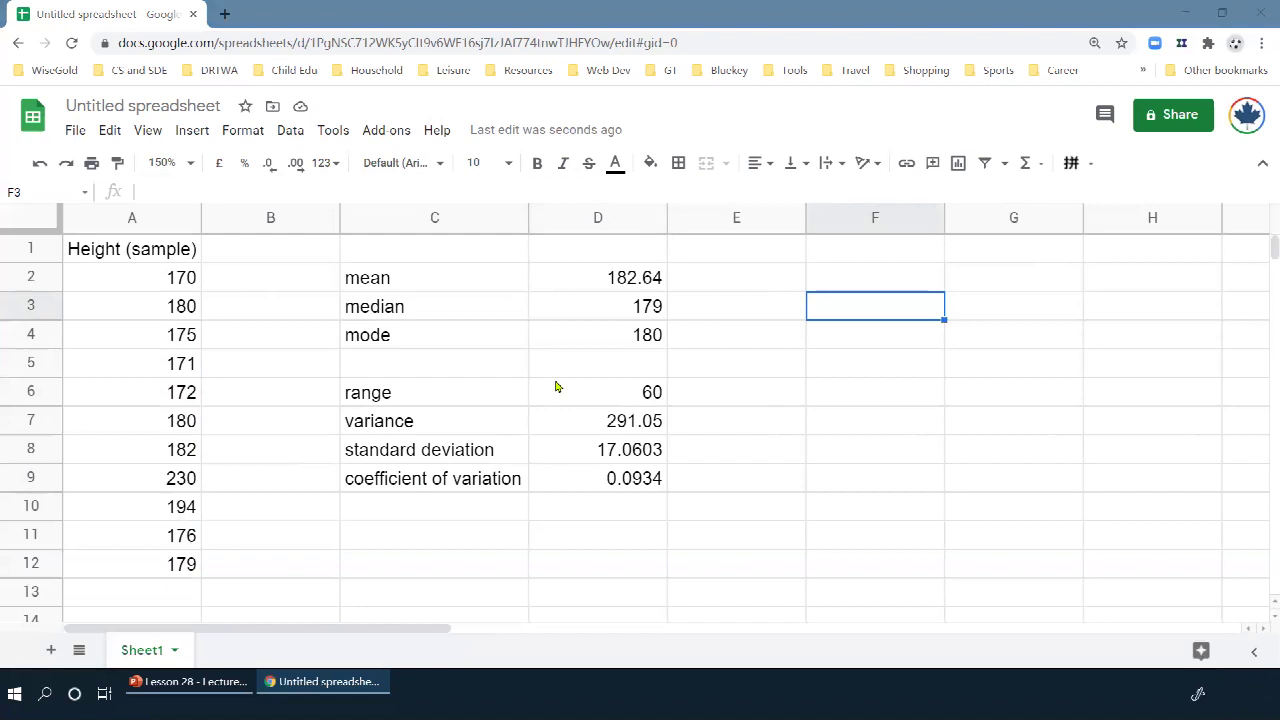
left_click(759, 423)
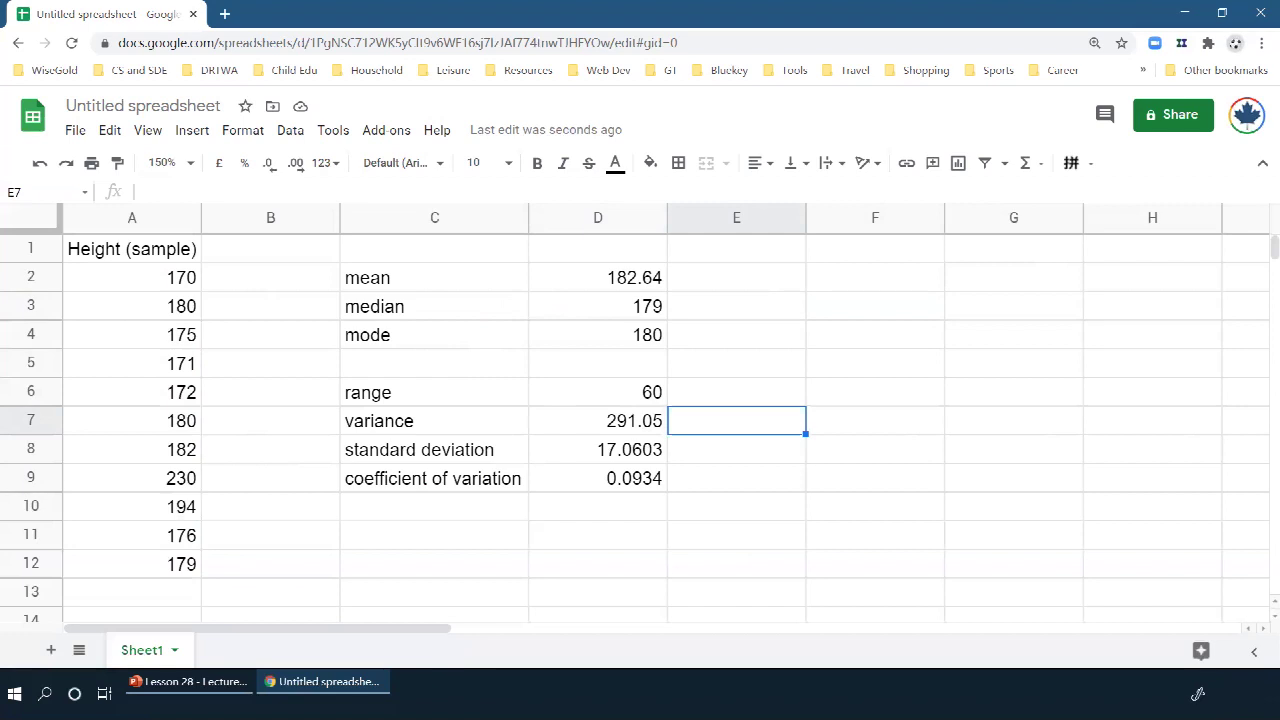
left_click_drag(746, 280, 997, 580)
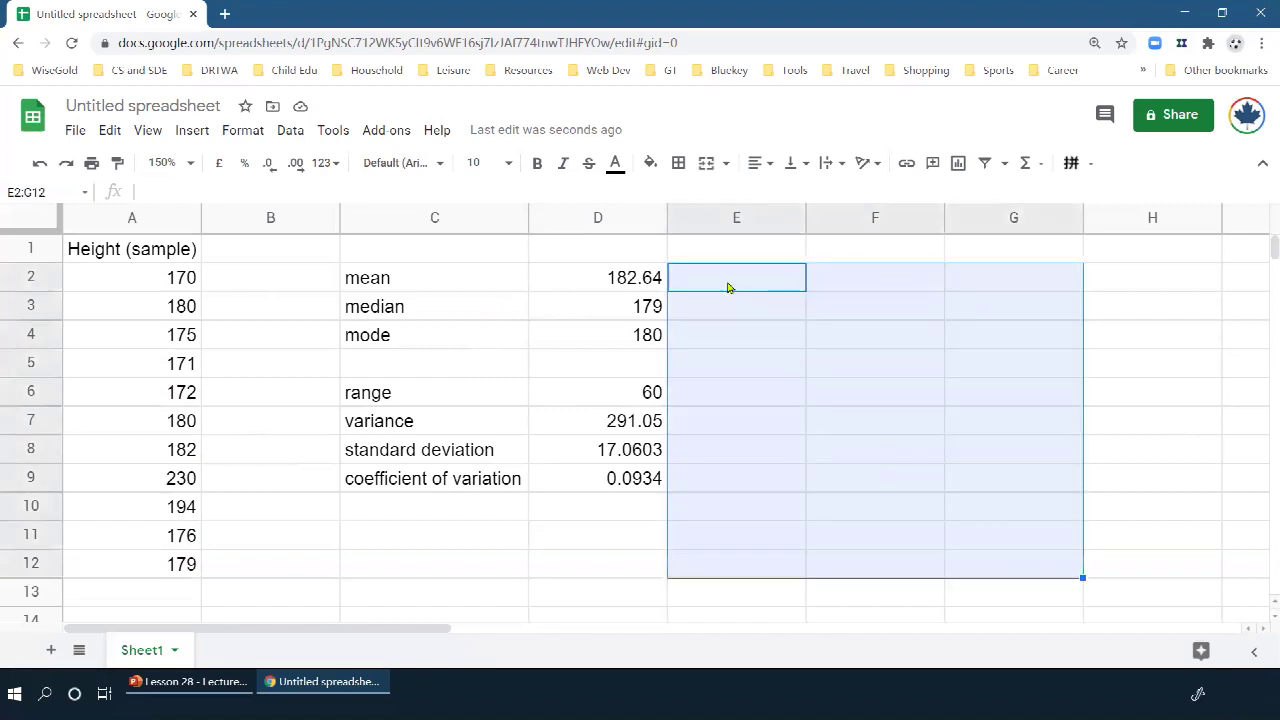
left_click(729, 286)
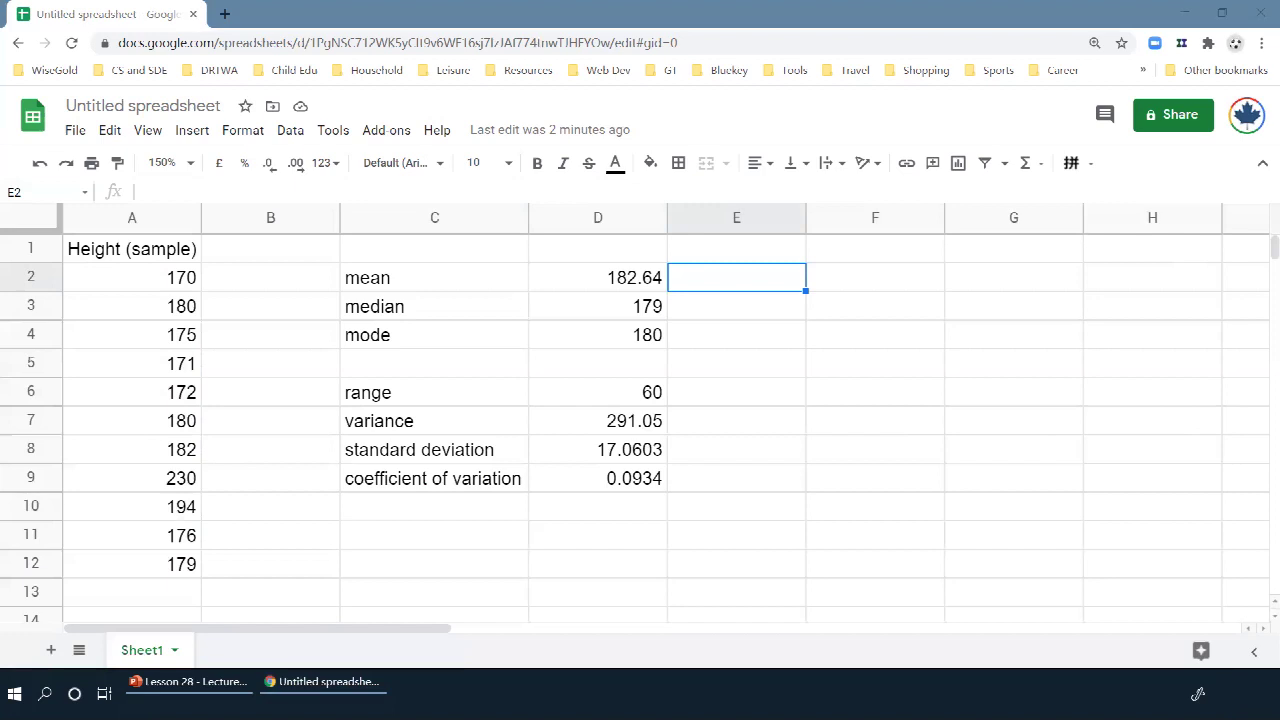
key("alt+Tab")
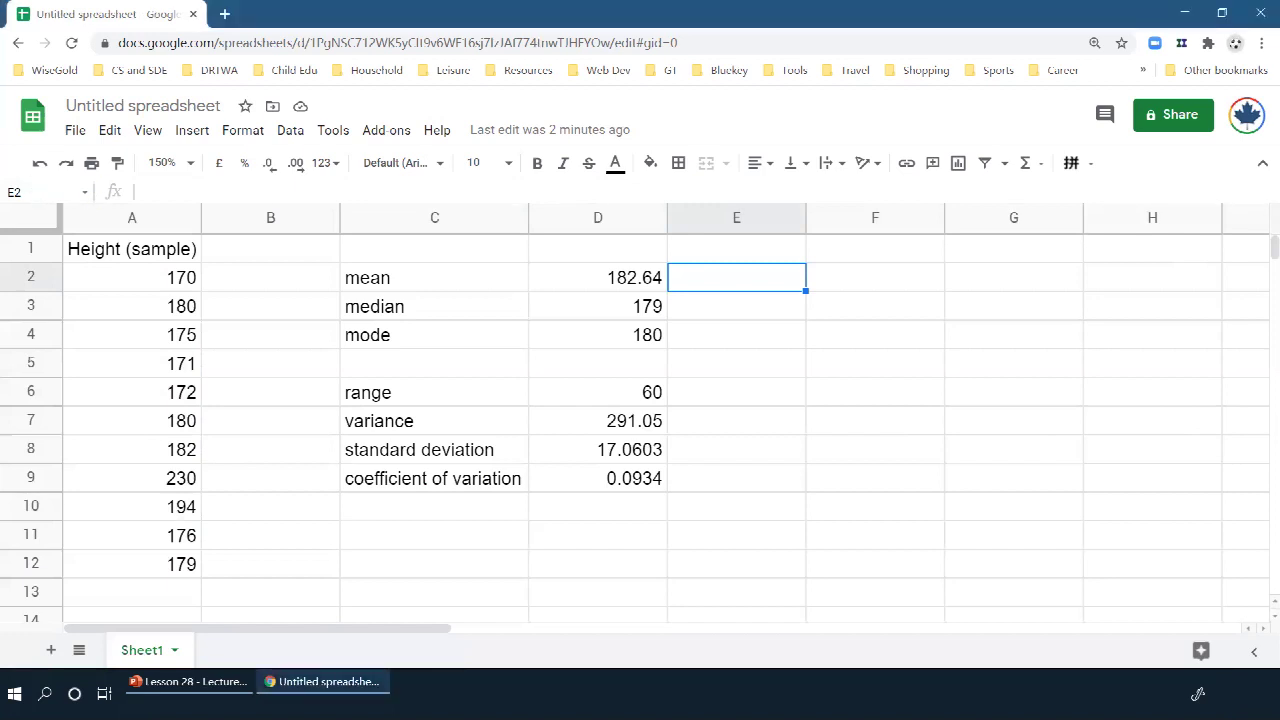